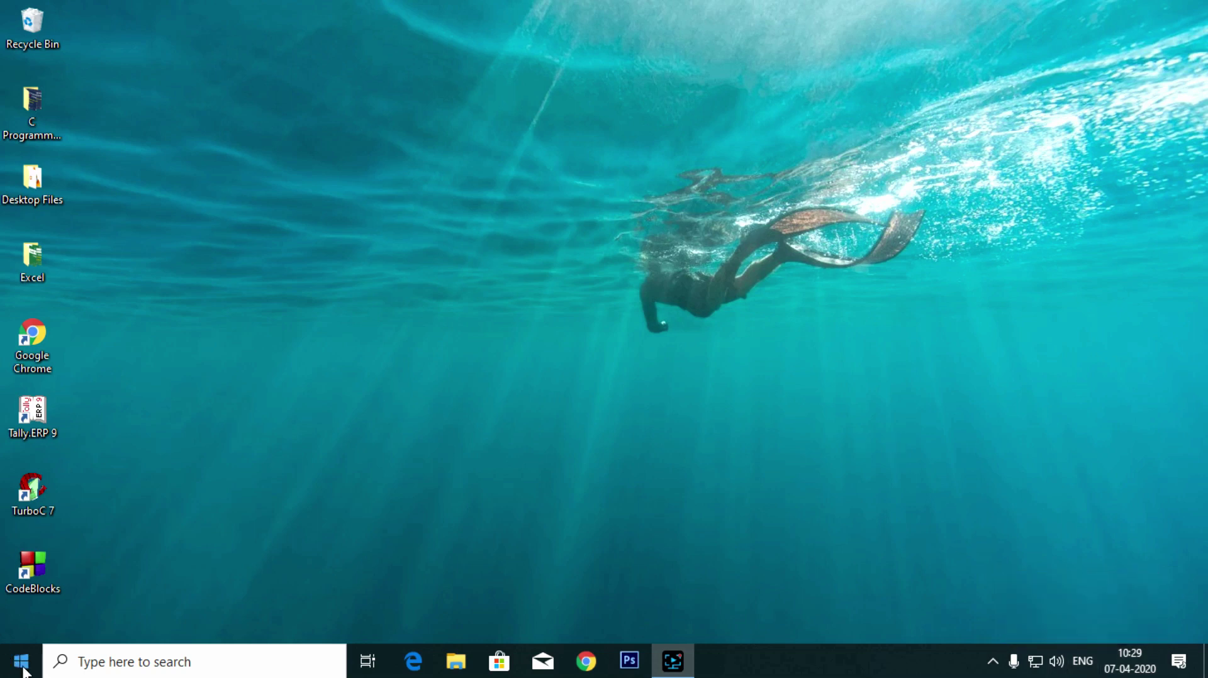
Open Result Sheet.xlsx from the taskbar's recent files and select cell I3.
{"action": "left_click", "coordinate": [89, 660]}
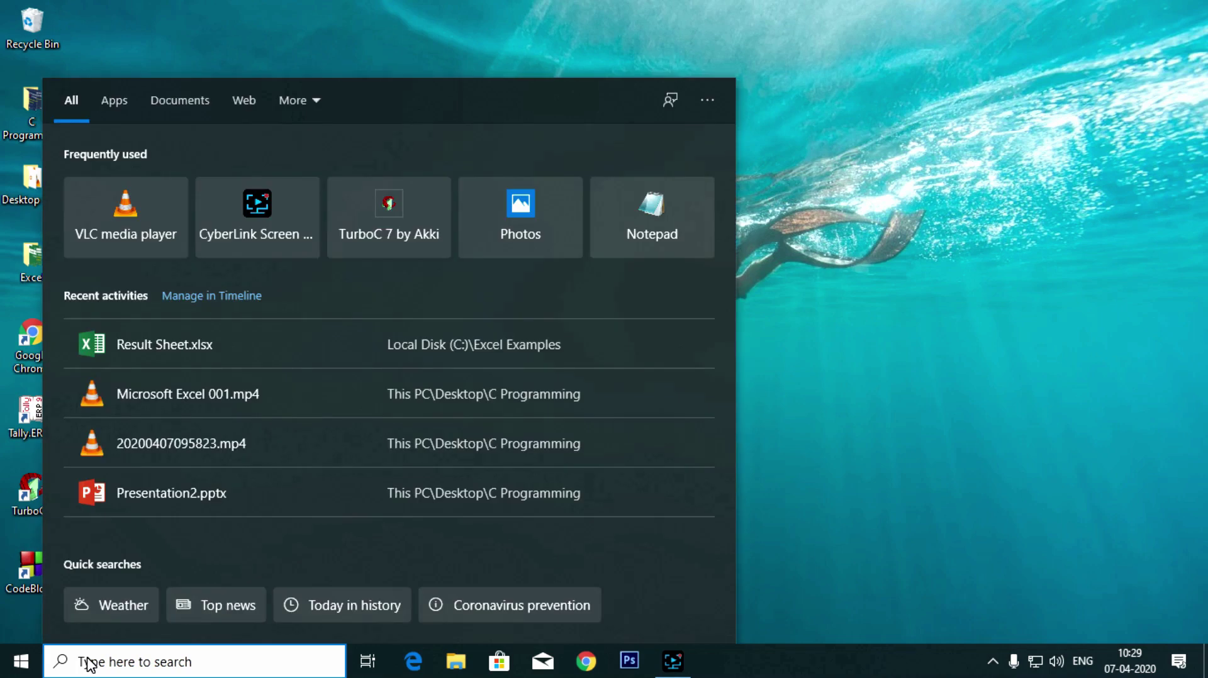
{"action": "left_click", "coordinate": [123, 353]}
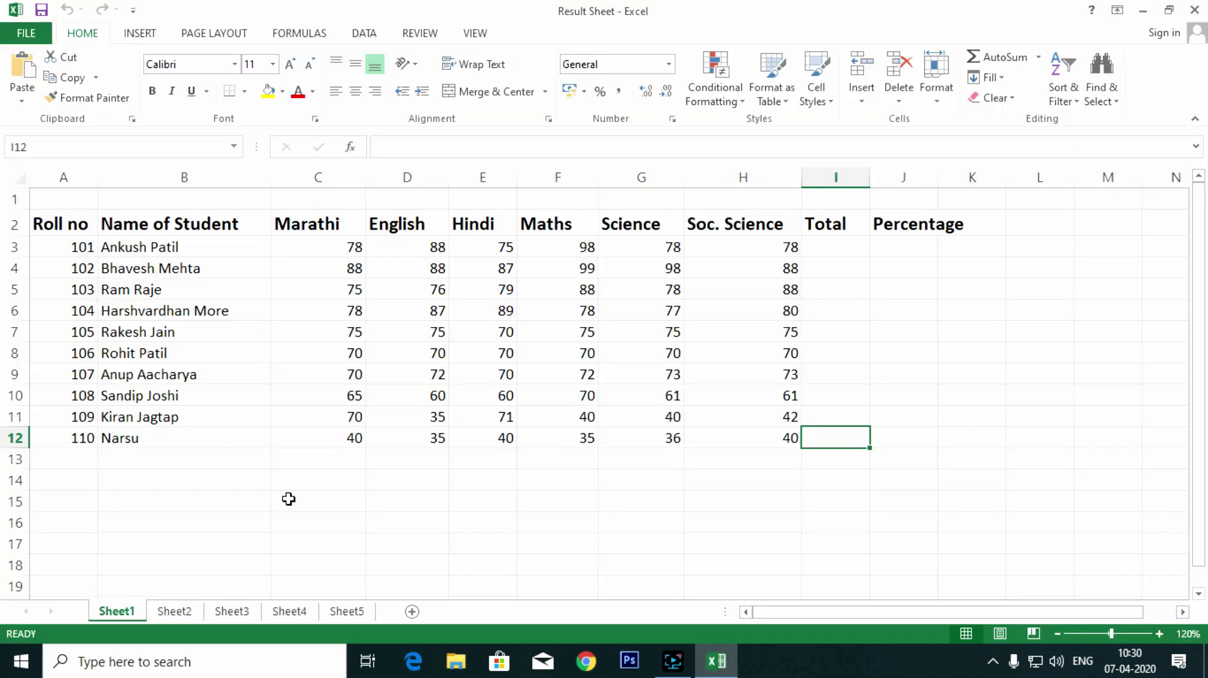
{"action": "left_click", "coordinate": [248, 479]}
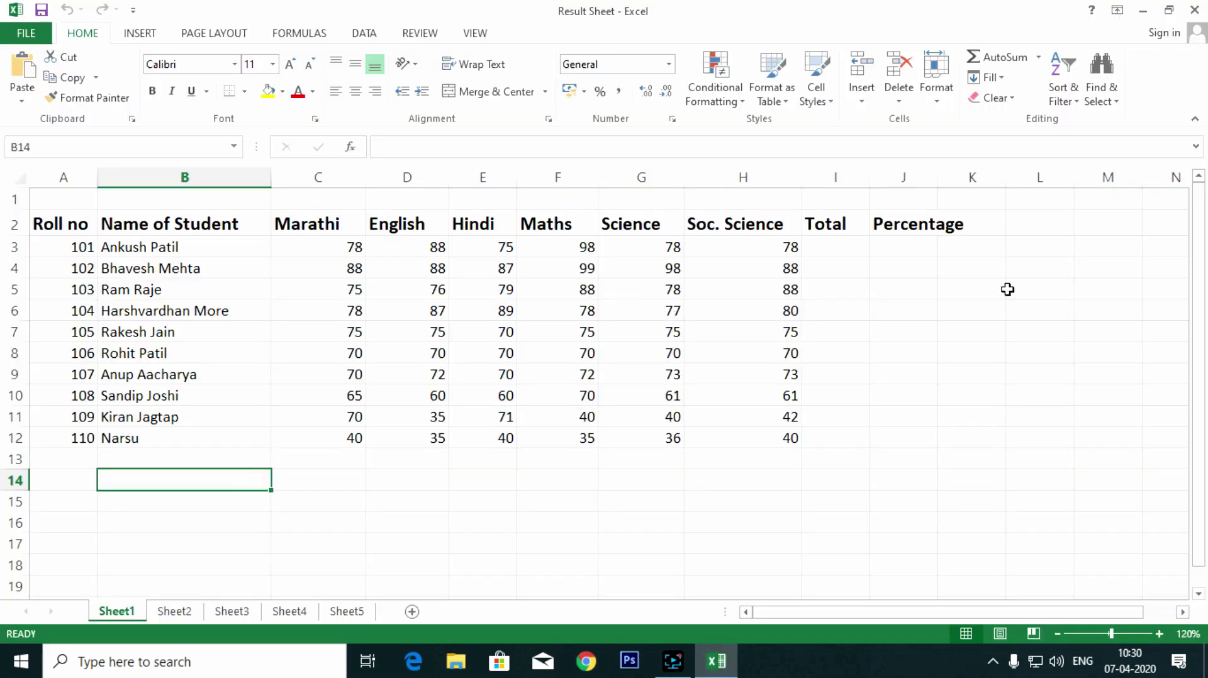
{"action": "left_click", "coordinate": [818, 246]}
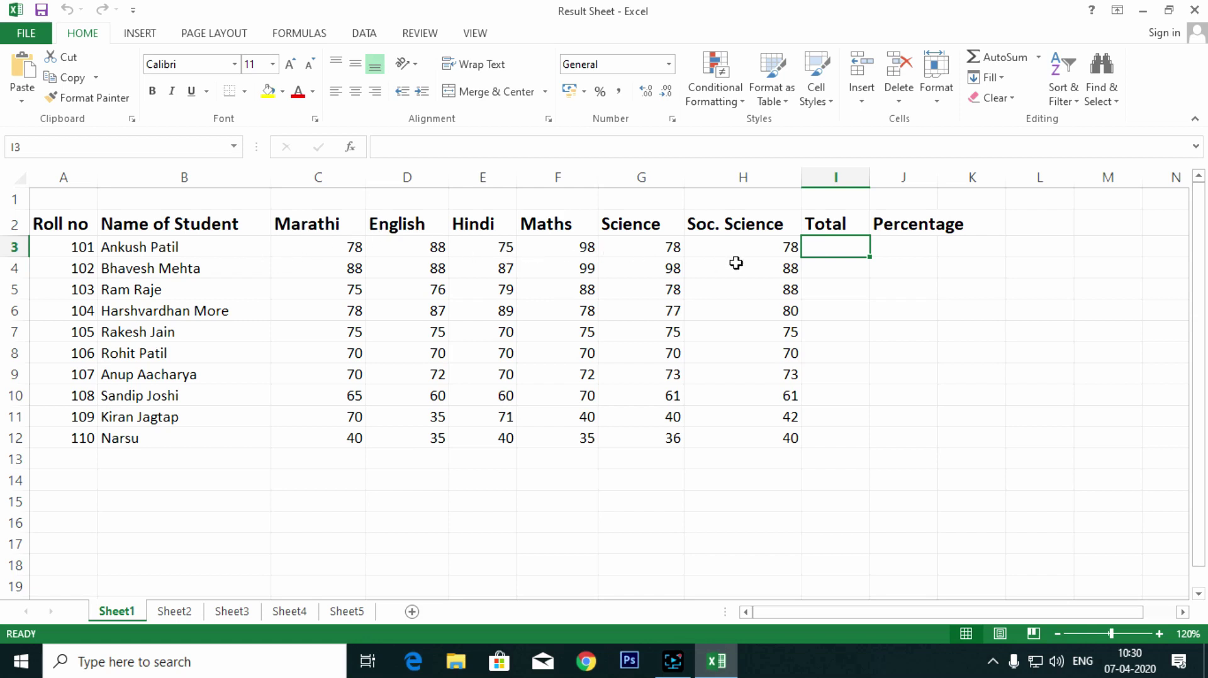
Enter =sum(c3+d3+e3+f3+g3+h3) in I3 and =I3/600*100 in J3, then select I3:J3.
{"action": "type", "text": "="}
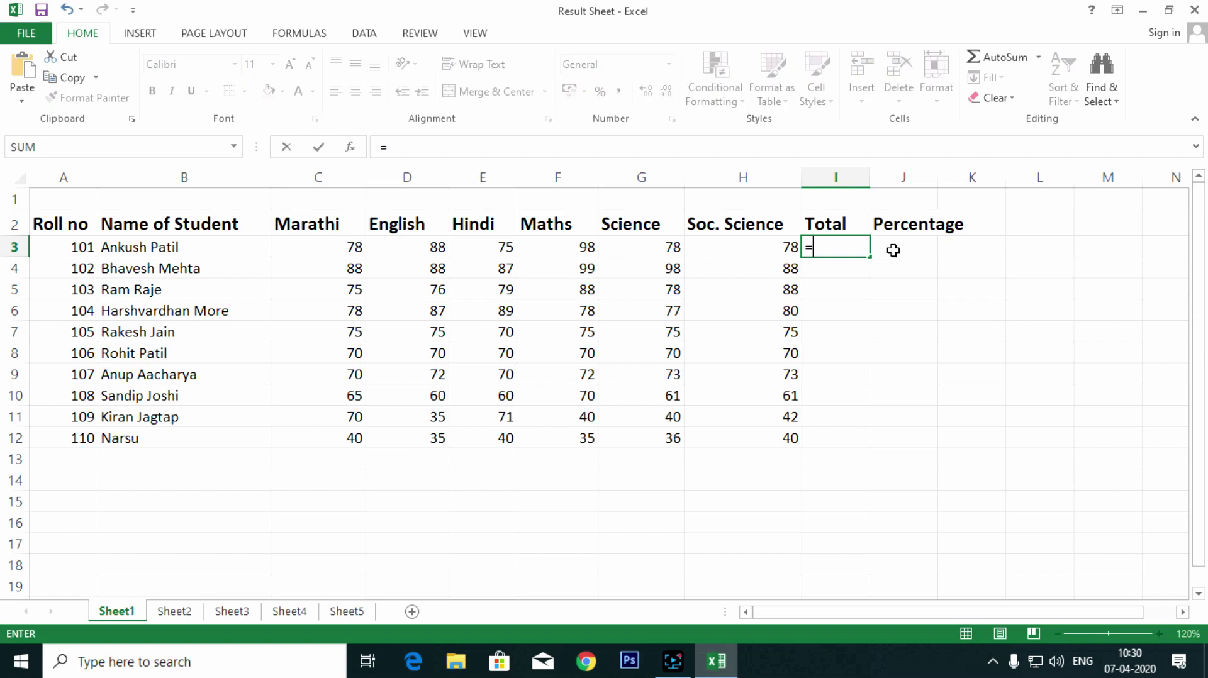
{"action": "type", "text": "sum(c3+d3+e3+f3+g3+h3"}
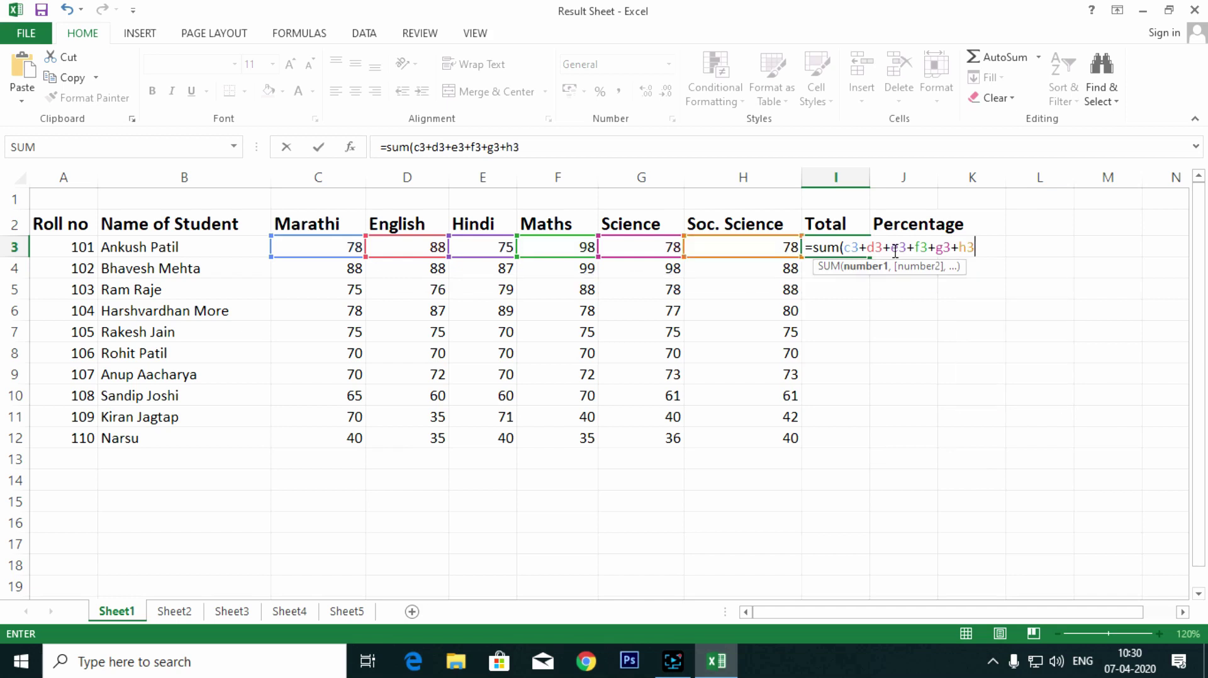
{"action": "key", "text": "Return"}
{"action": "left_click", "coordinate": [894, 250]}
{"action": "type", "text": "="}
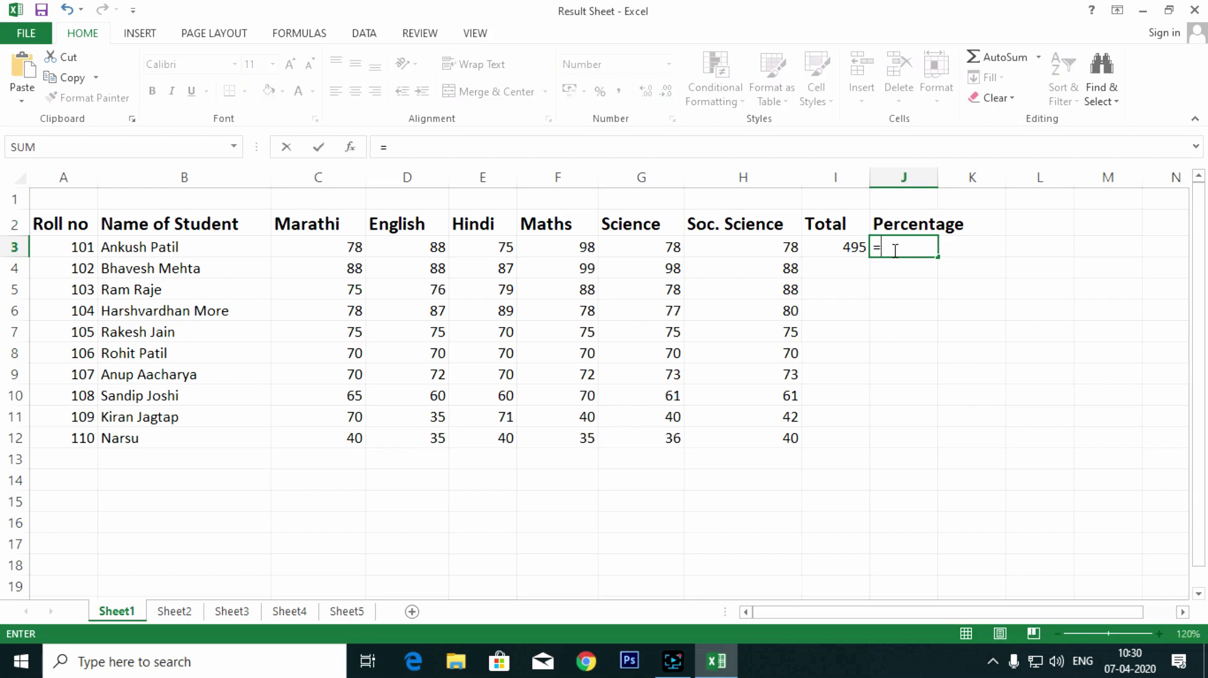
{"action": "key", "text": "Left"}
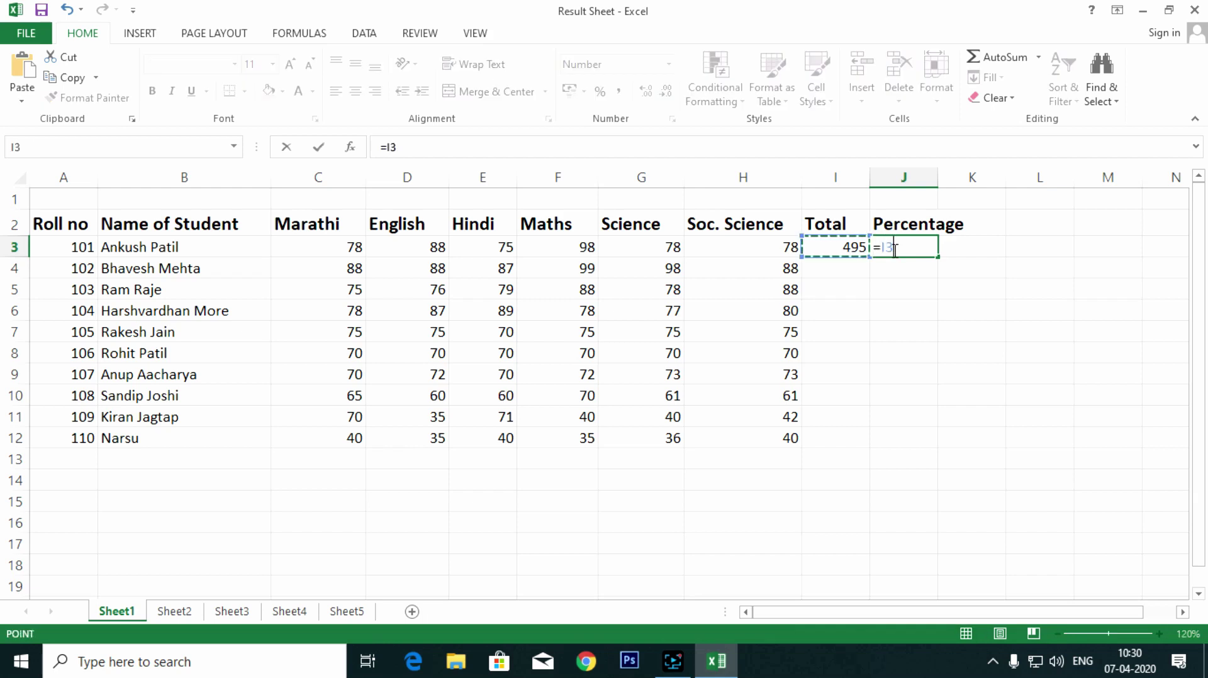
{"action": "type", "text": "/600*100"}
{"action": "key", "text": "Return"}
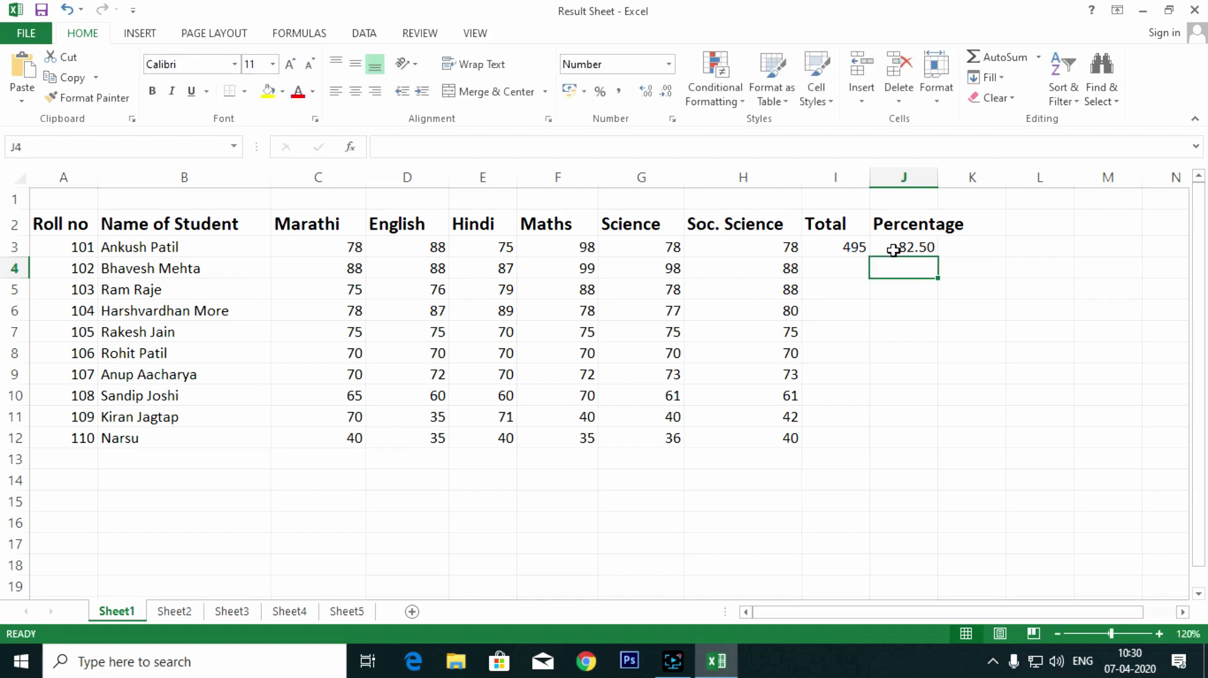
{"action": "key", "text": "Up"}
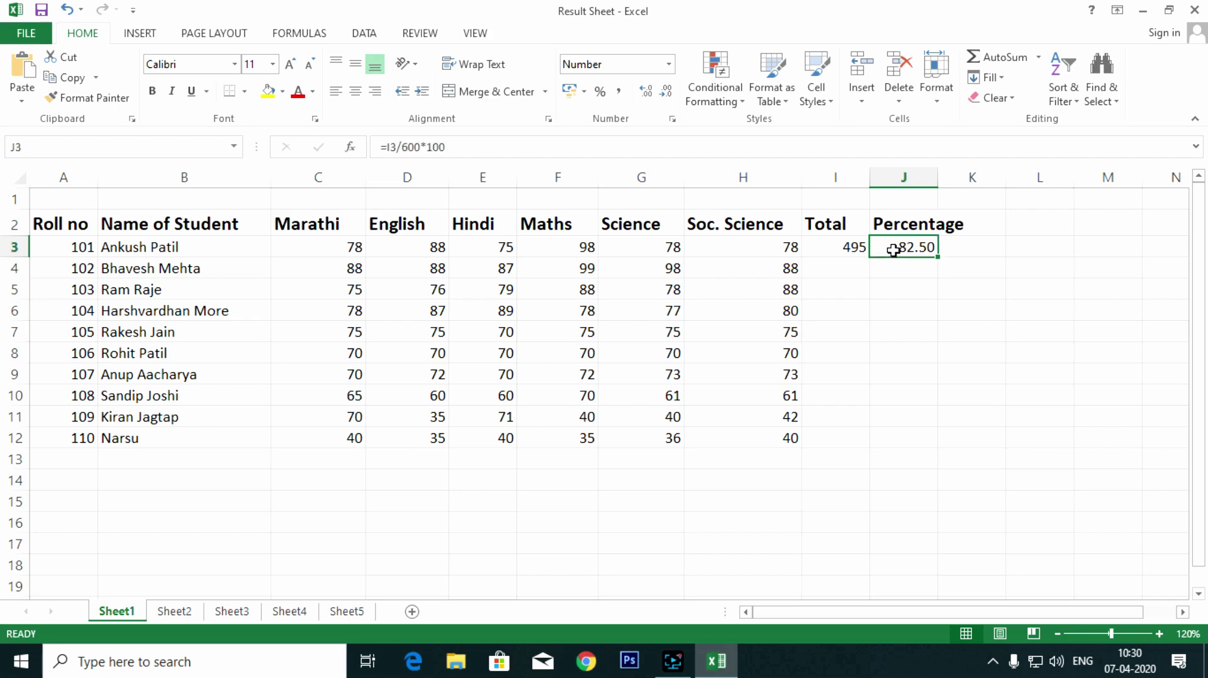
{"action": "key", "text": "Left"}
{"action": "key", "text": "shift+Right"}
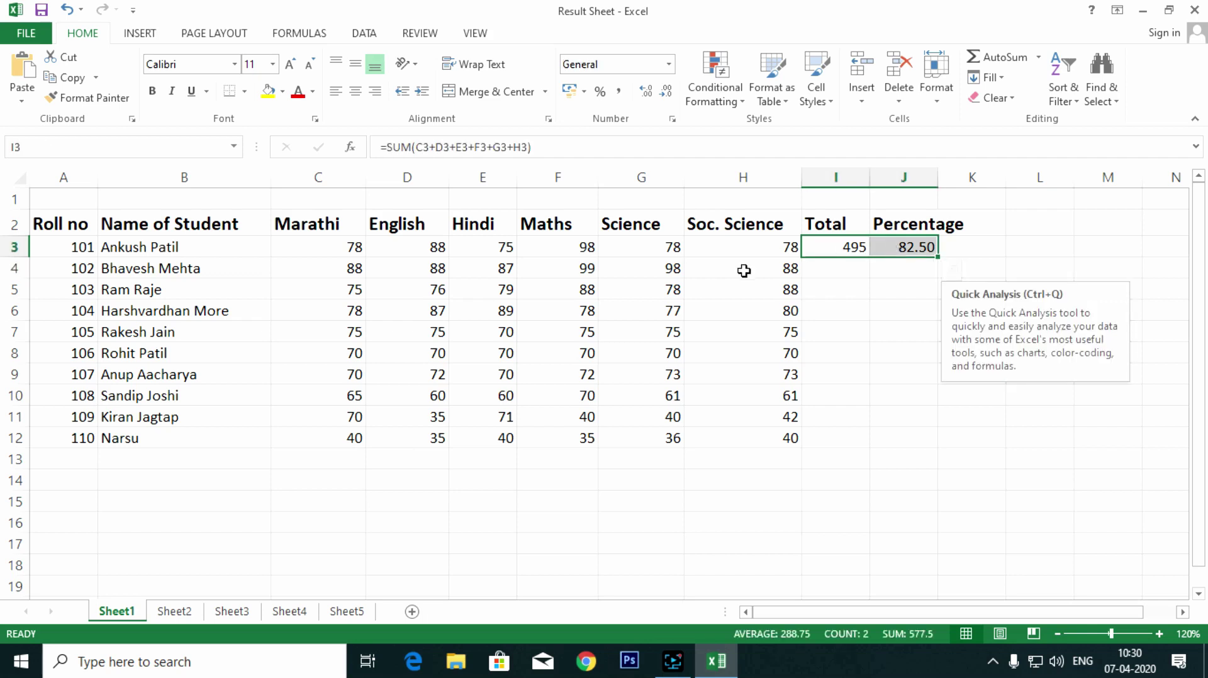
Fill the I3:J3 formulas down, then undo that and clear I3:J3.
{"action": "left_click", "coordinate": [818, 265]}
{"action": "left_click", "coordinate": [827, 244]}
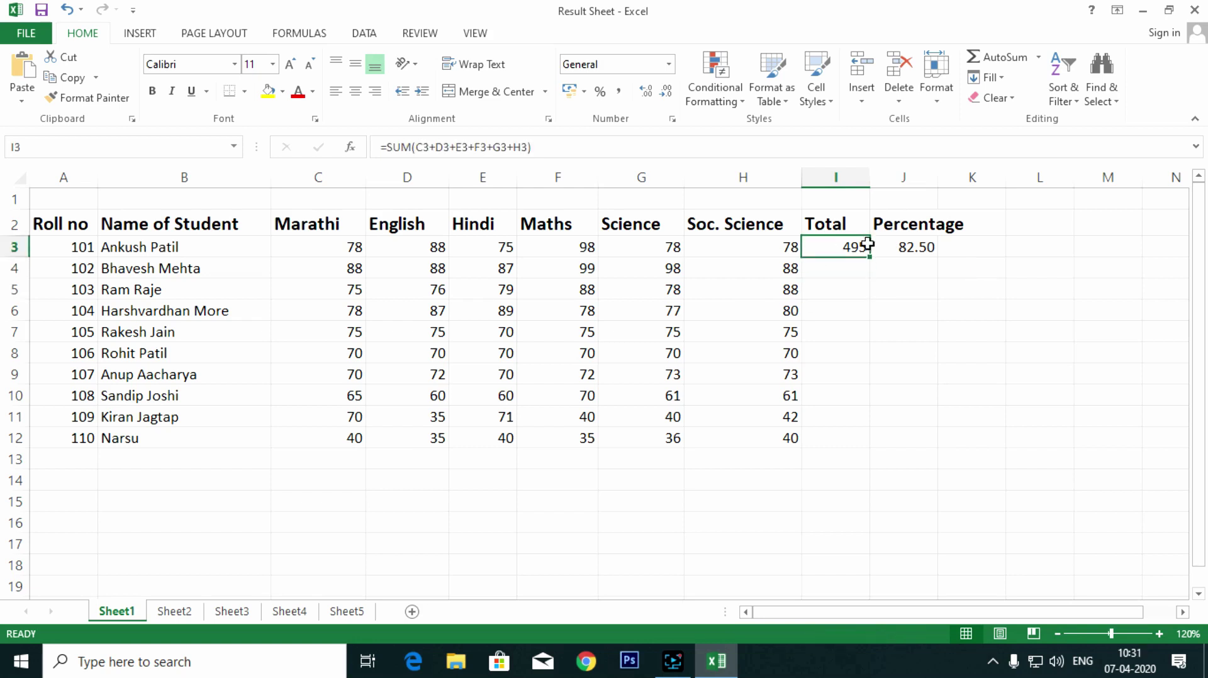
{"action": "left_click_drag", "start_coordinate": [826, 244], "coordinate": [884, 245]}
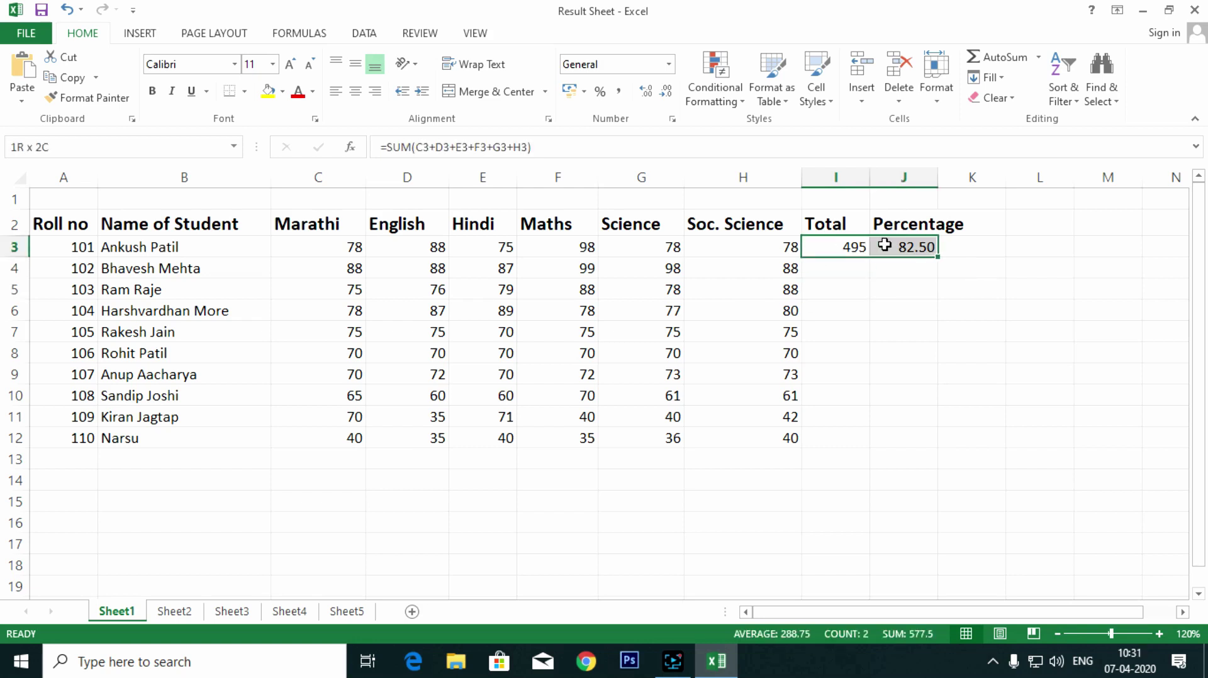
{"action": "double_click", "coordinate": [938, 258]}
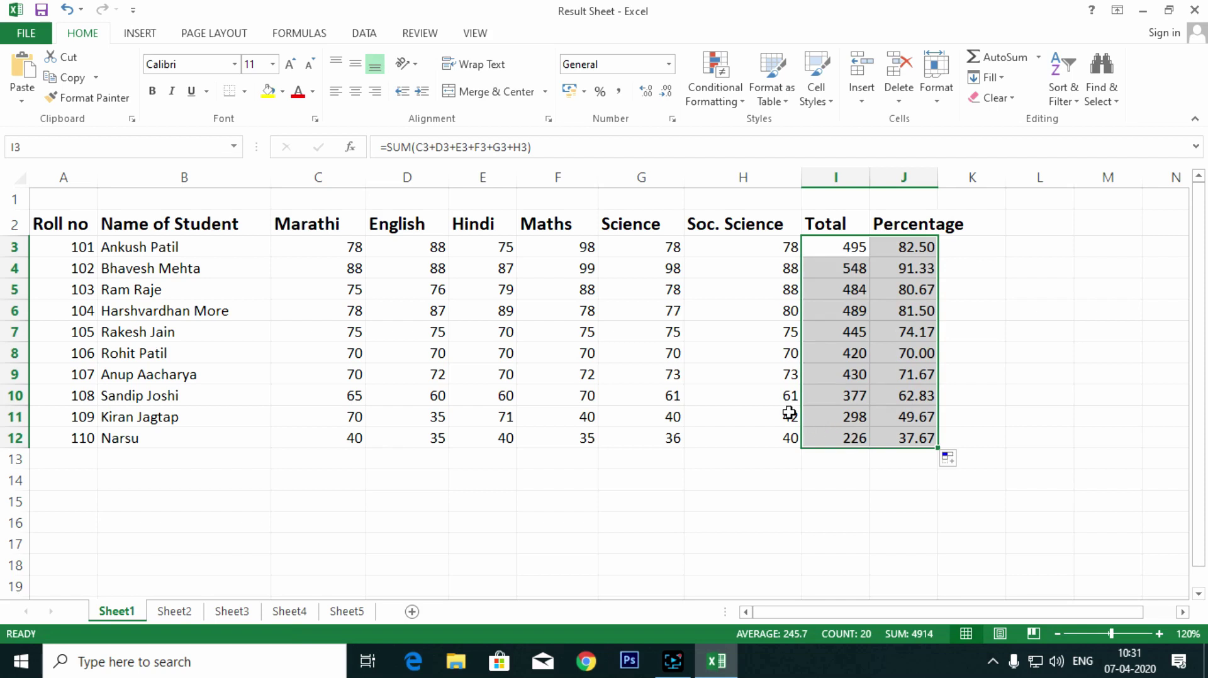
{"action": "key", "text": "ctrl+z"}
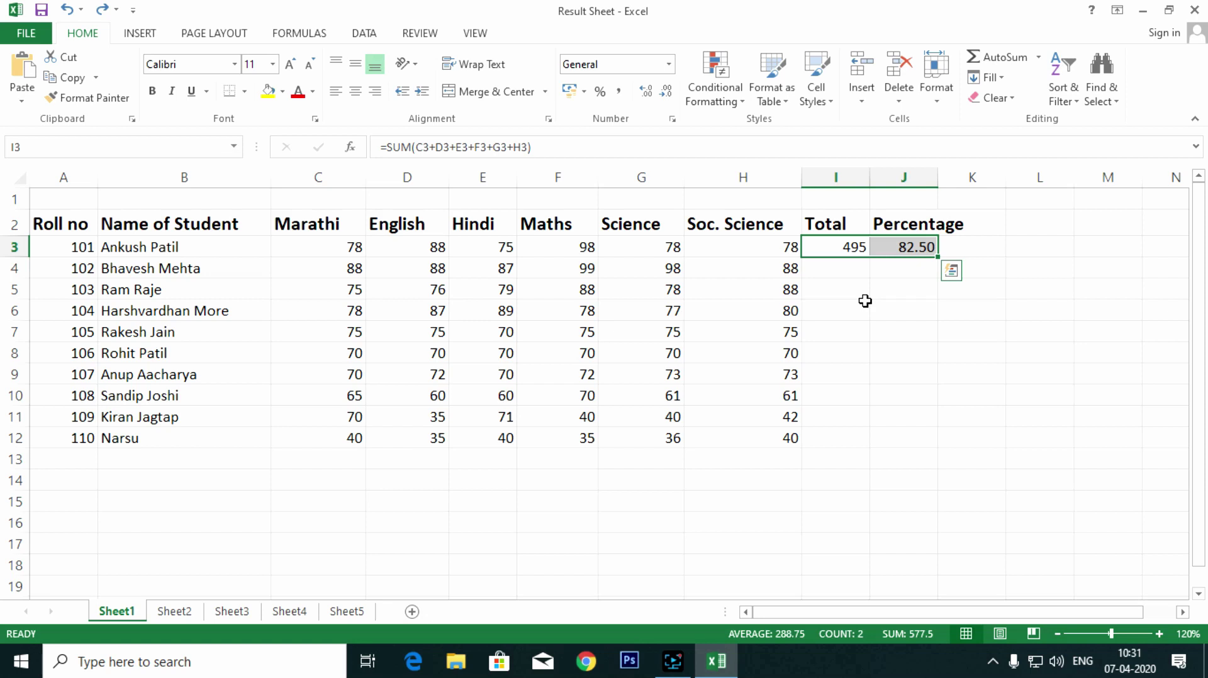
{"action": "key", "text": "Delete"}
Enter =sum(c3:h3) in I3 to give a total of 495.
{"action": "key", "text": "shift+Left"}
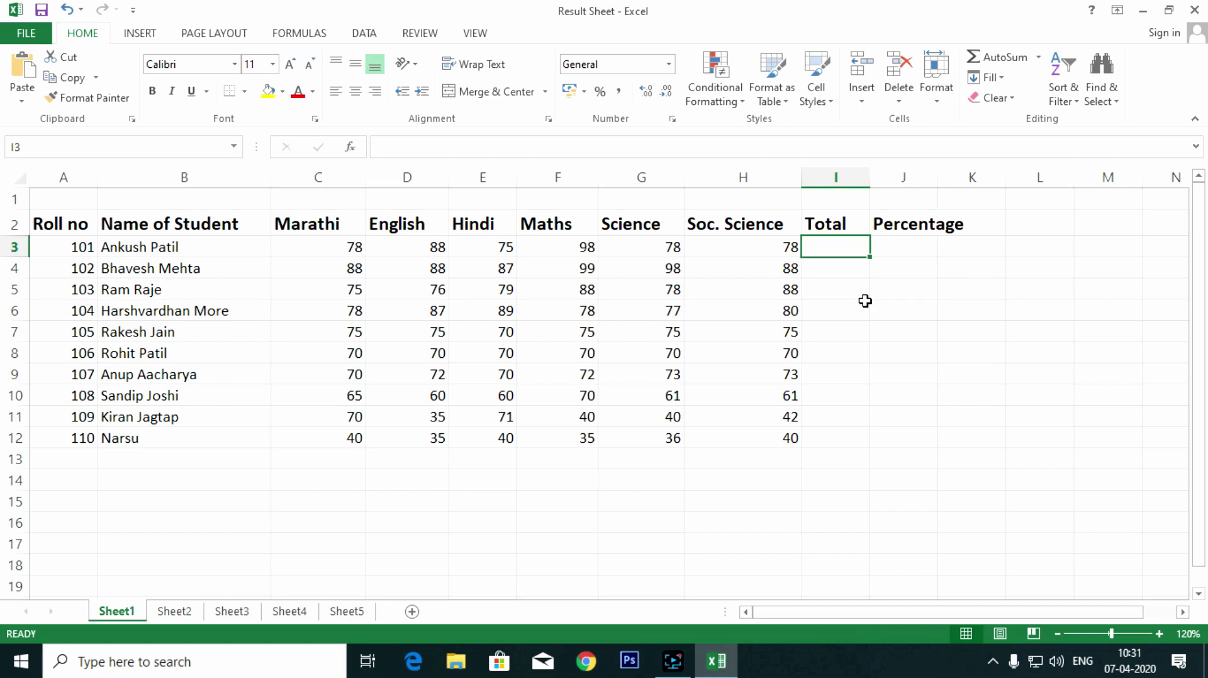
{"action": "type", "text": "="}
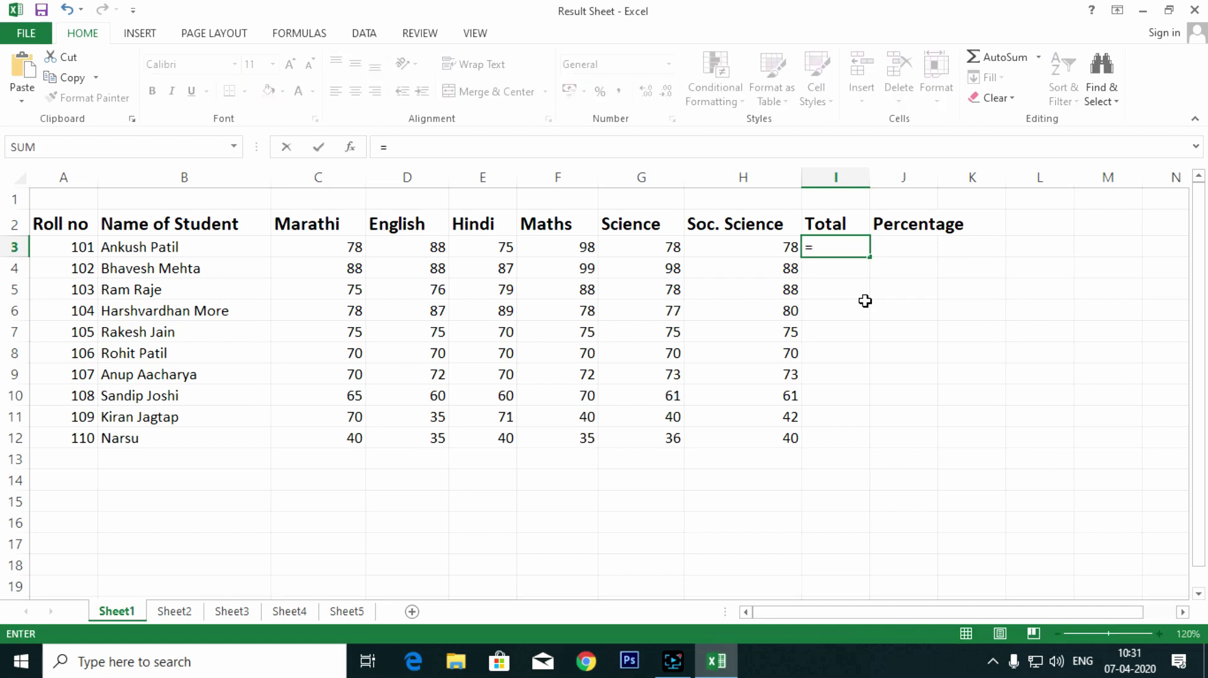
{"action": "type", "text": "sum"}
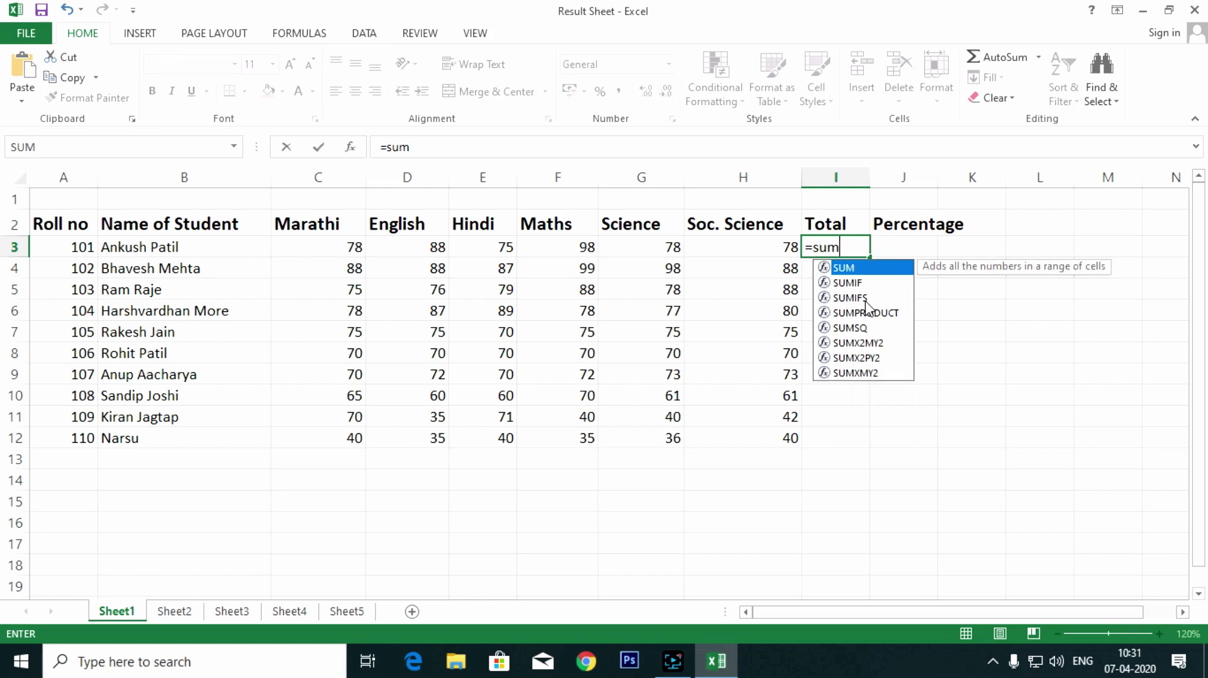
{"action": "type", "text": "("}
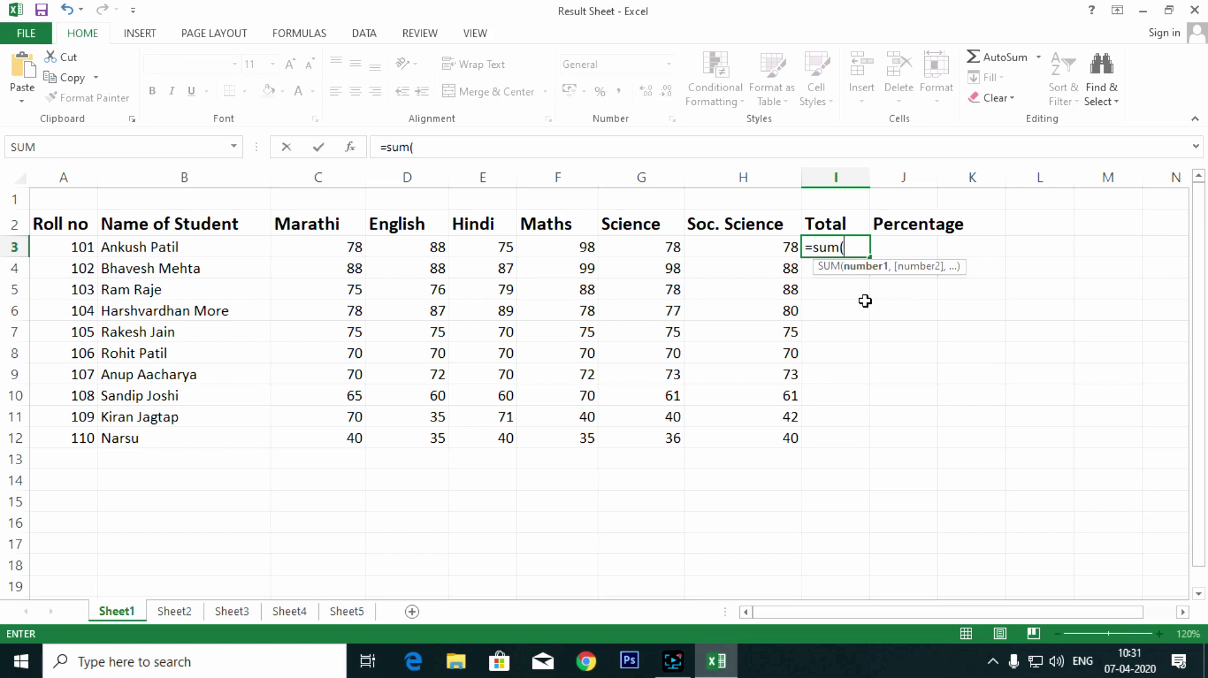
{"action": "type", "text": "c3"}
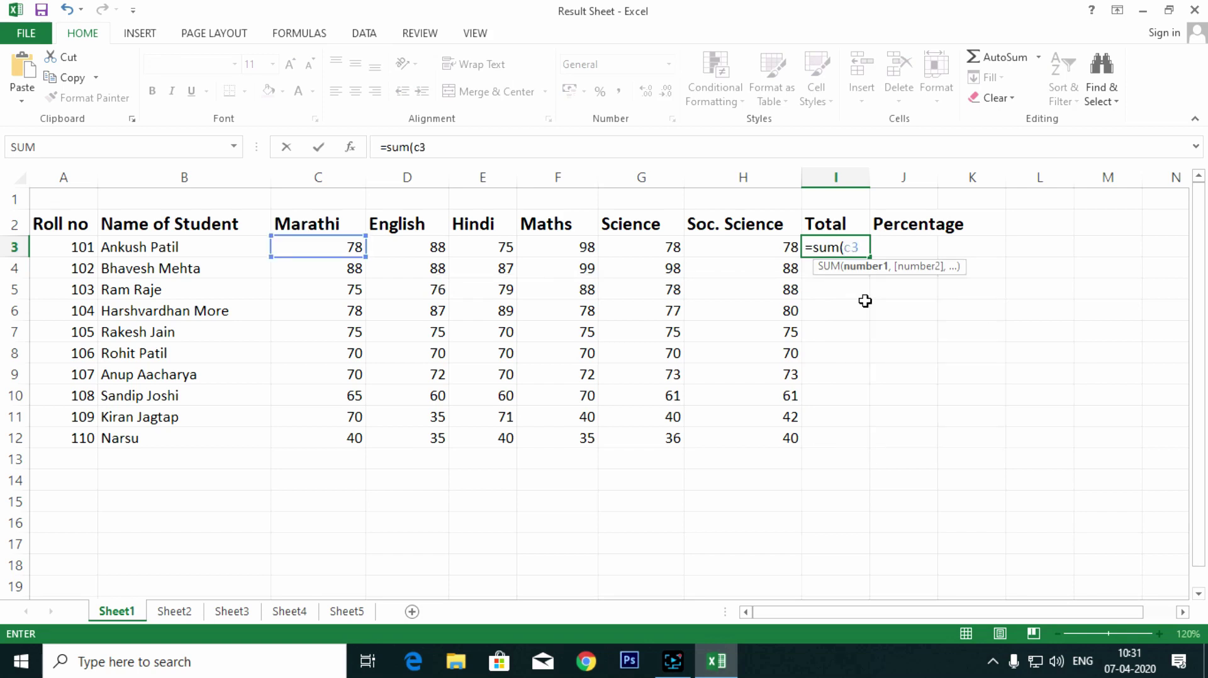
{"action": "type", "text": ":"}
{"action": "type", "text": "h3"}
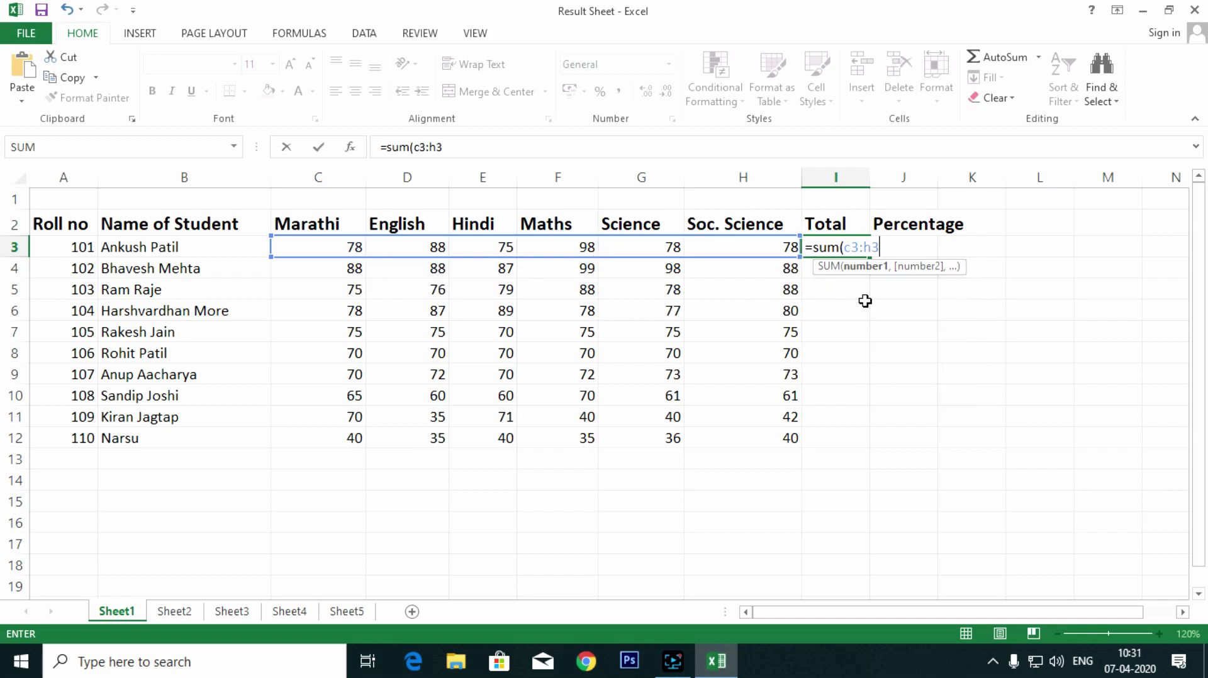
{"action": "type", "text": ")"}
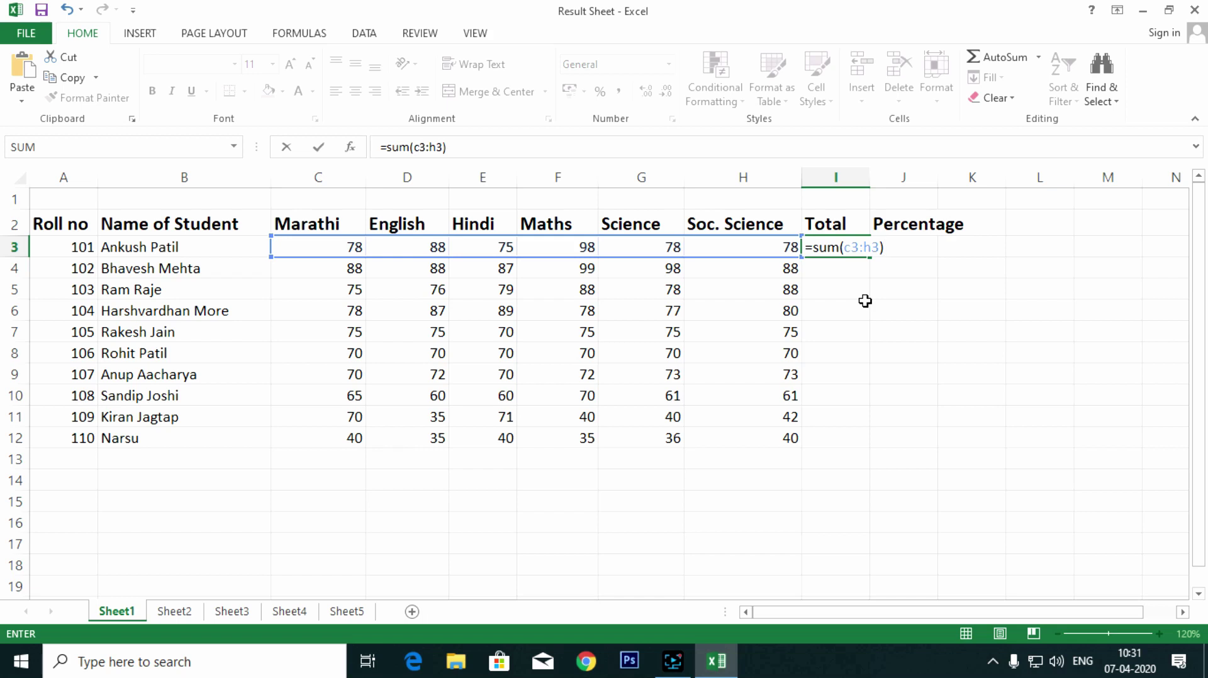
{"action": "key", "text": "Return"}
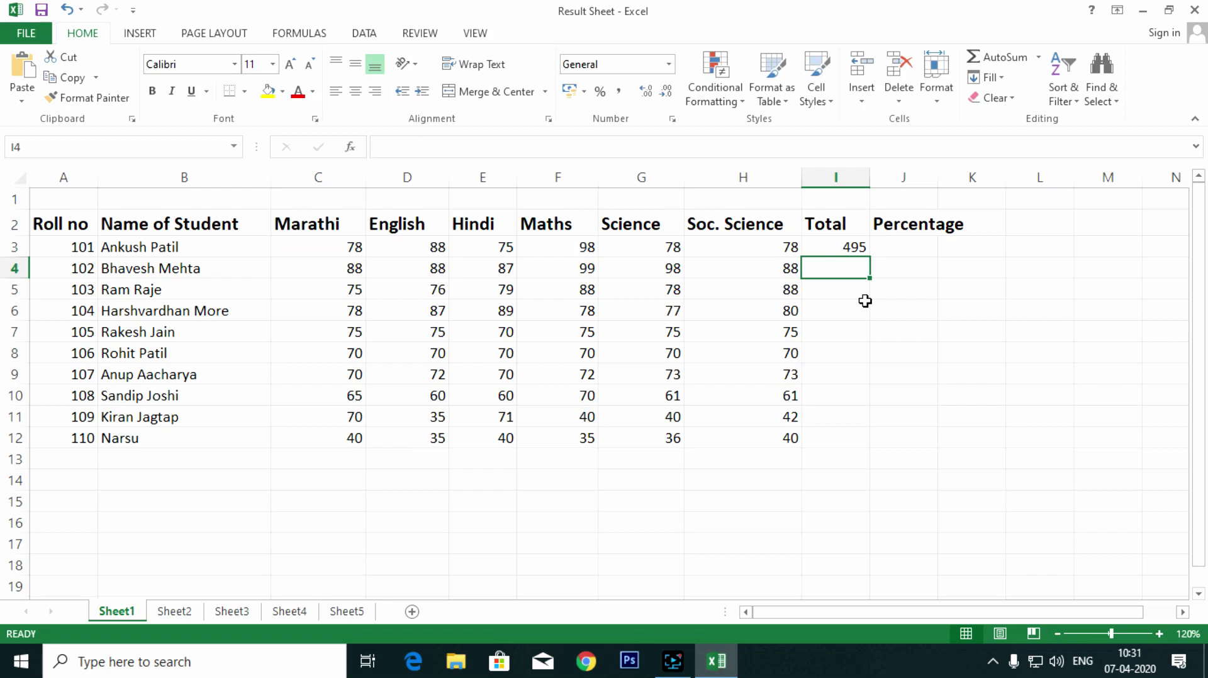
Enter =I3/600*100 in J3 for 82.50 and begin =sum(c4:h4) in I4.
{"action": "key", "text": "Up"}
{"action": "key", "text": "Right"}
{"action": "type", "text": "="}
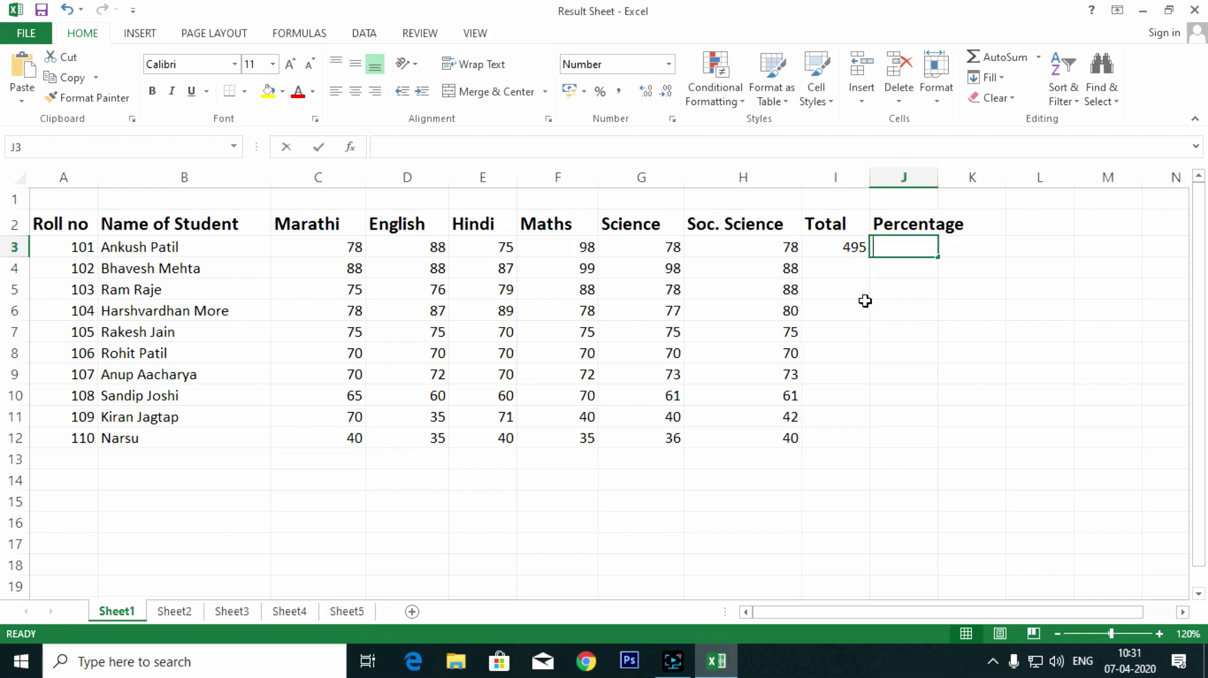
{"action": "key", "text": "Left"}
{"action": "type", "text": "/600*100"}
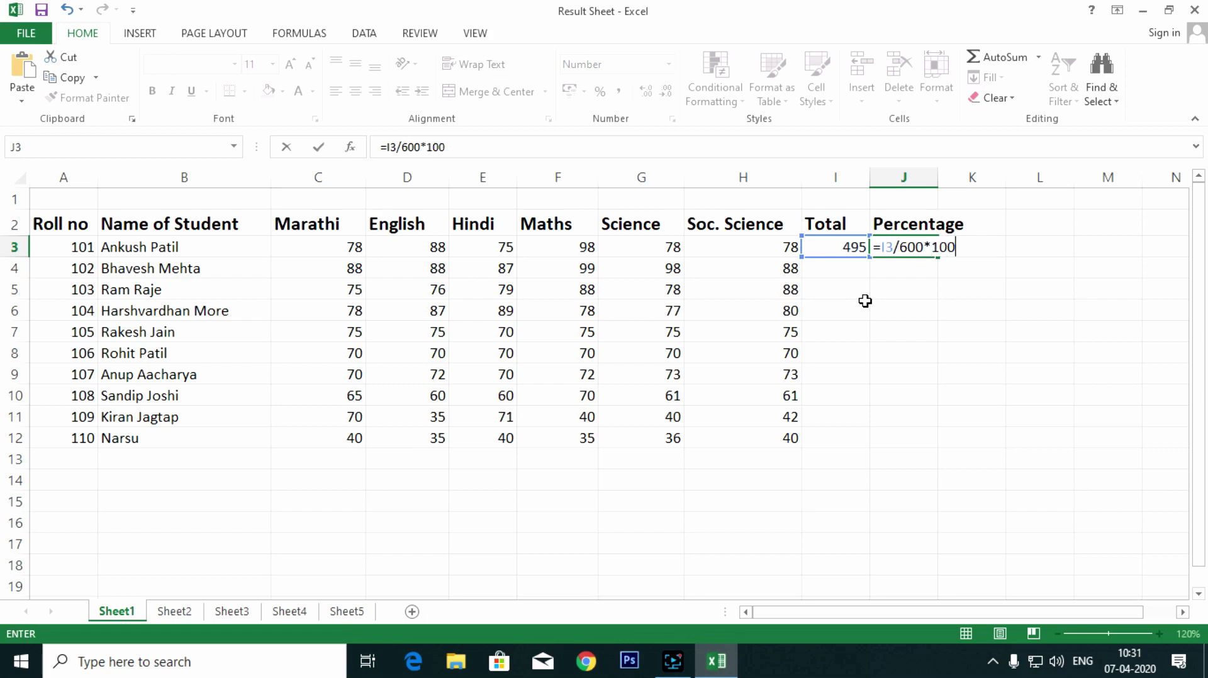
{"action": "key", "text": "Return"}
{"action": "key", "text": "Left"}
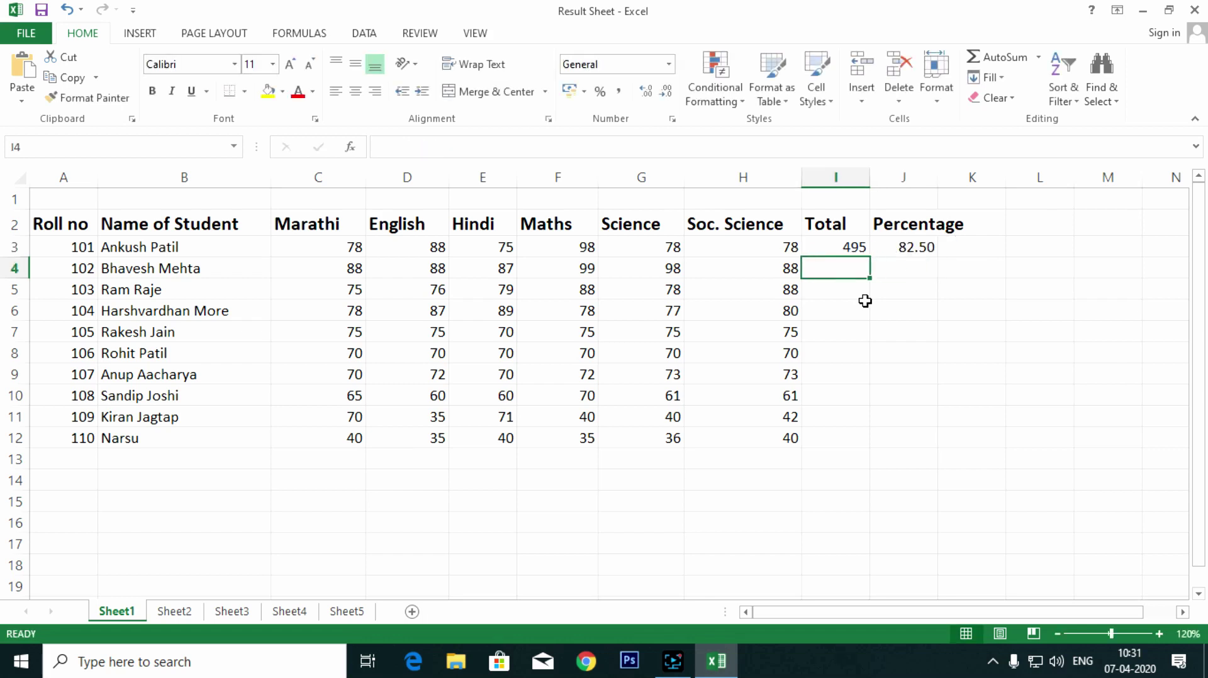
{"action": "type", "text": "="}
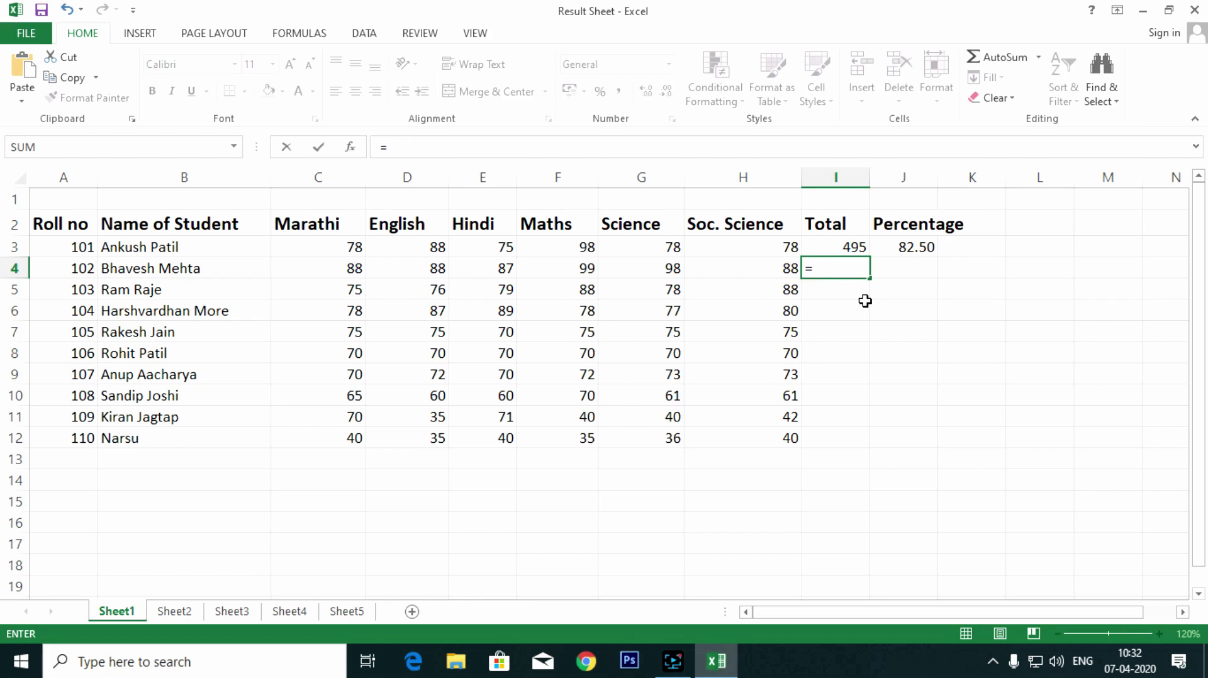
{"action": "type", "text": "sum(c4:"}
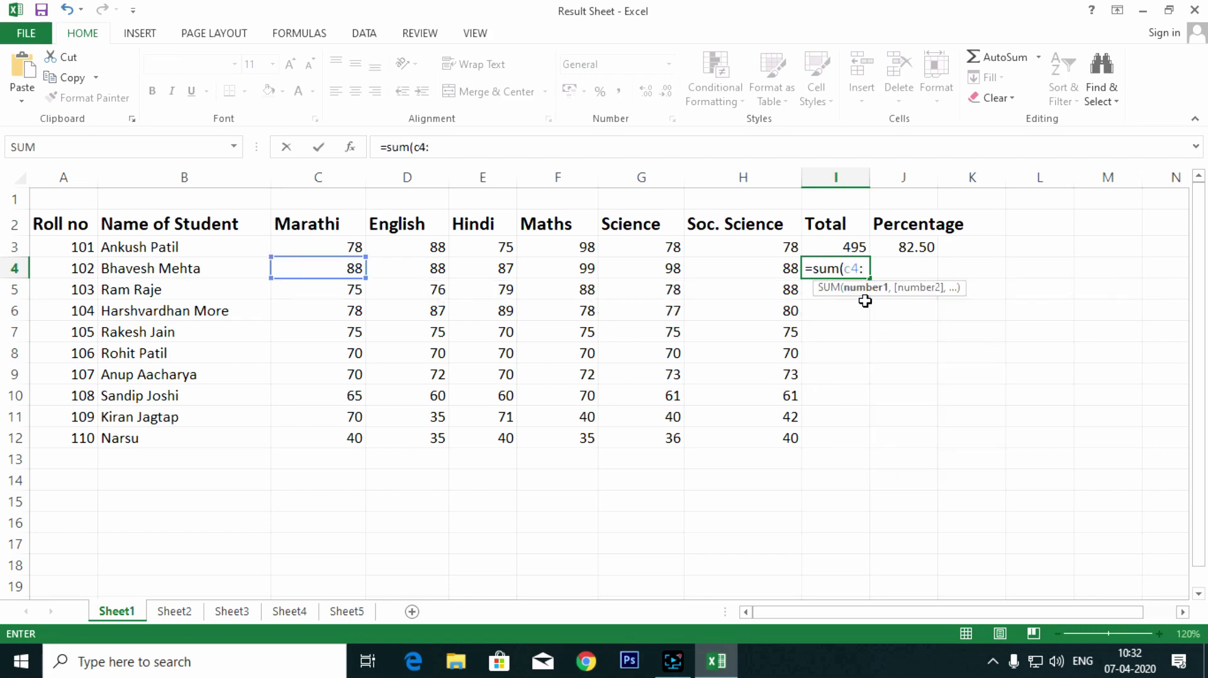
{"action": "type", "text": "h4)"}
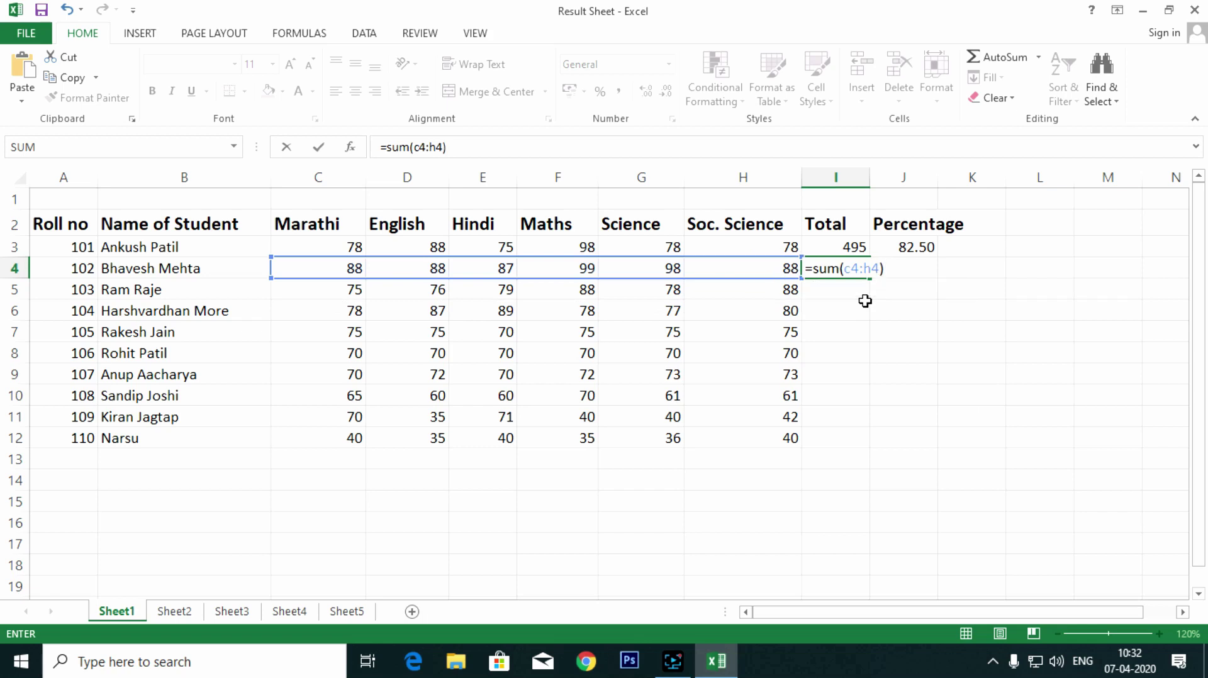
Commit =sum(c4:h4) in I4, then fill totals and percentages down to row 12.
{"action": "key", "text": "Return"}
{"action": "key", "text": "Up"}
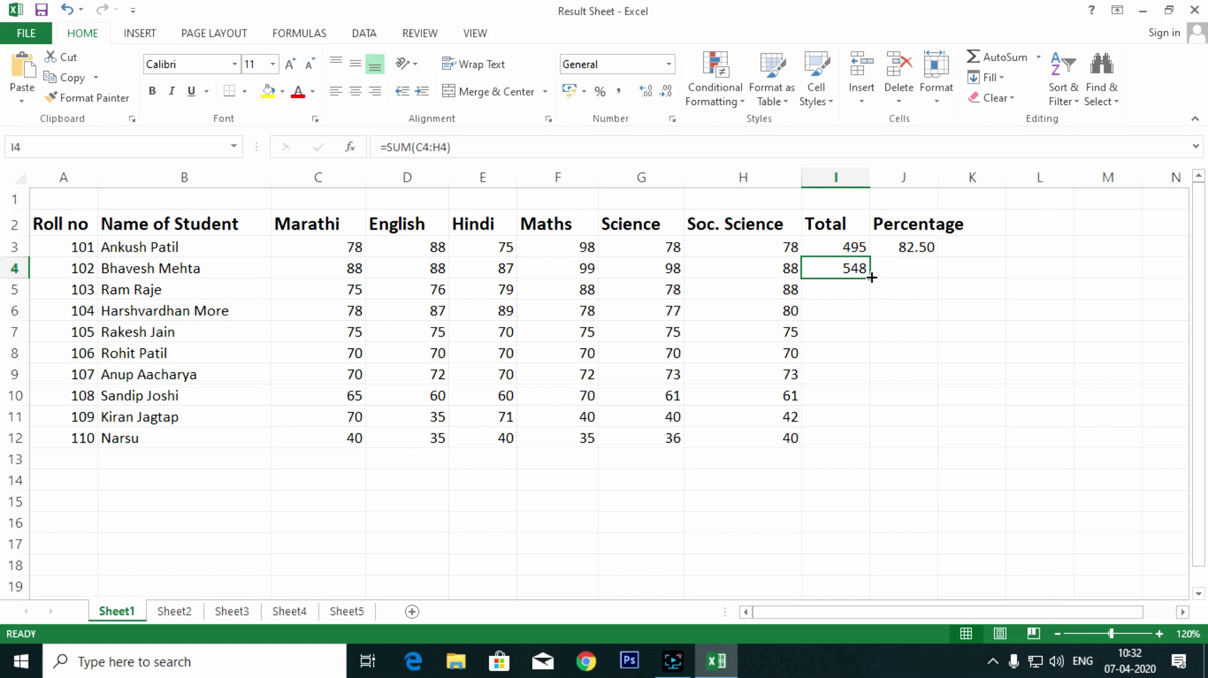
{"action": "double_click", "coordinate": [871, 278]}
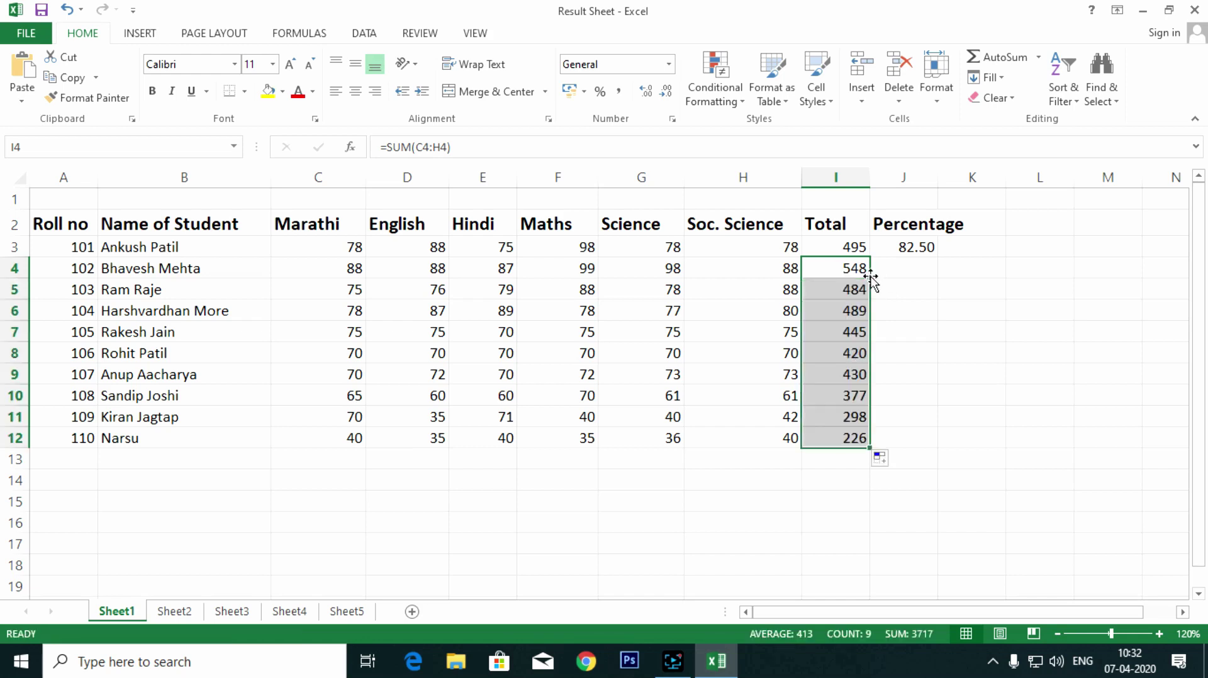
{"action": "left_click", "coordinate": [916, 247]}
{"action": "double_click", "coordinate": [937, 258]}
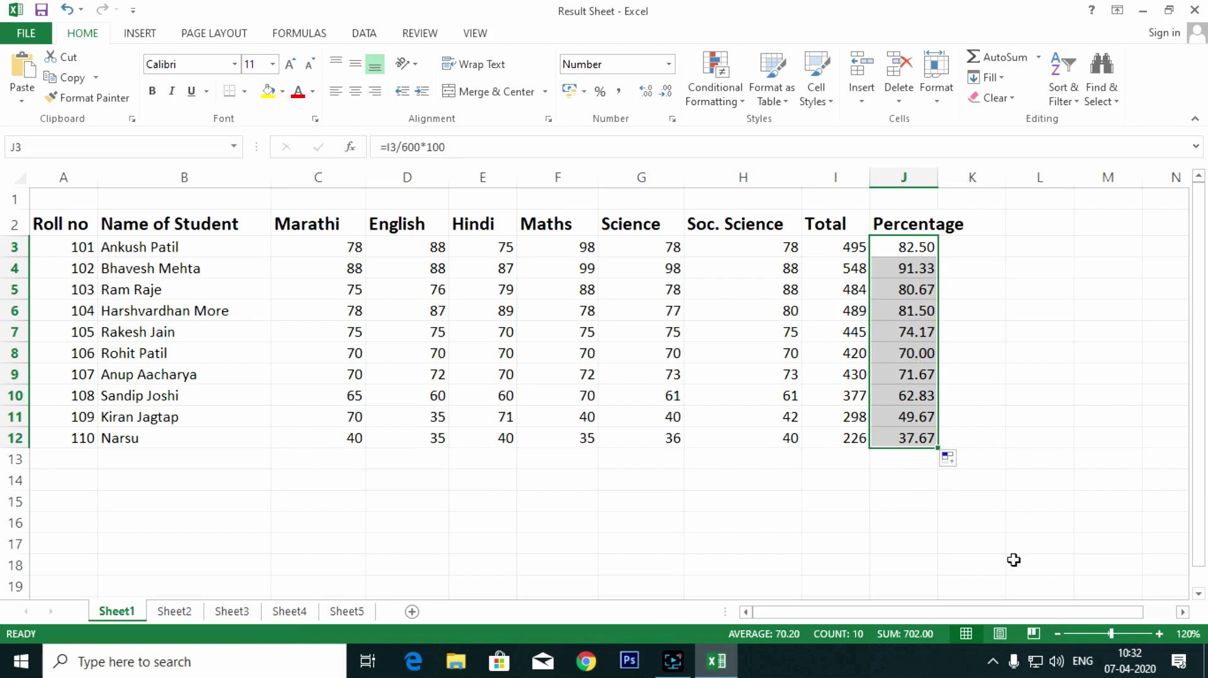
Zoom the sheet to 150% and review the Total formulas in I3 through I6.
{"action": "left_click", "coordinate": [1157, 632]}
{"action": "left_click", "coordinate": [1157, 632]}
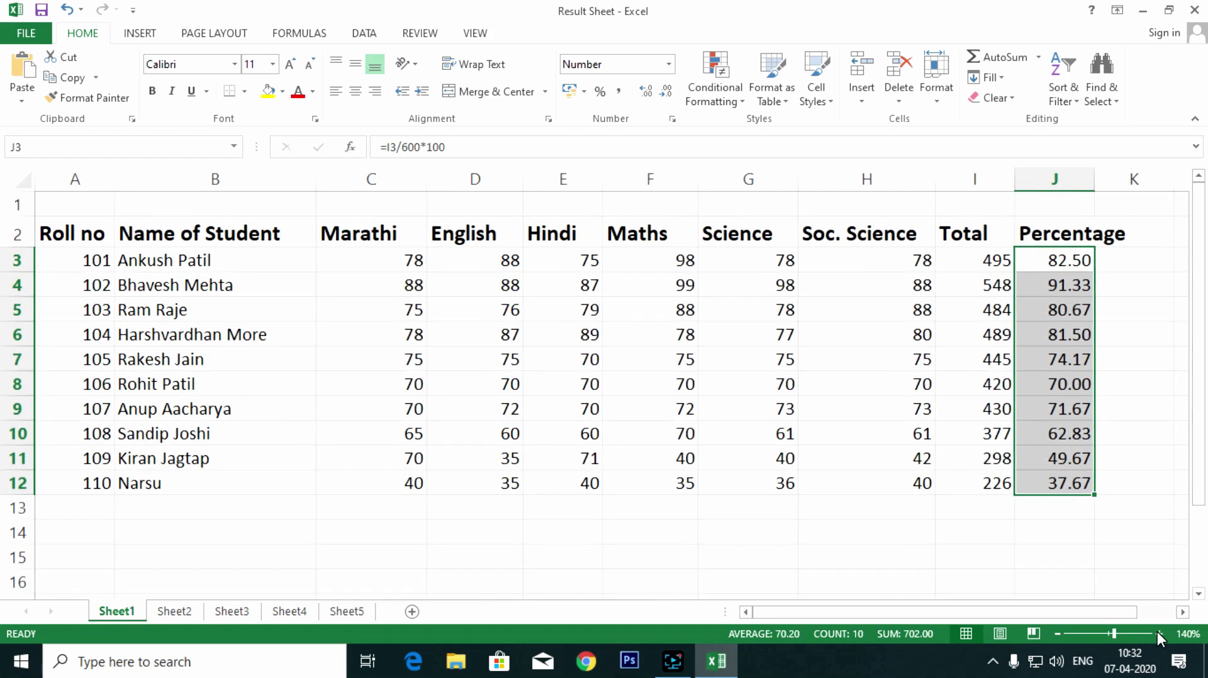
{"action": "left_click", "coordinate": [1157, 632]}
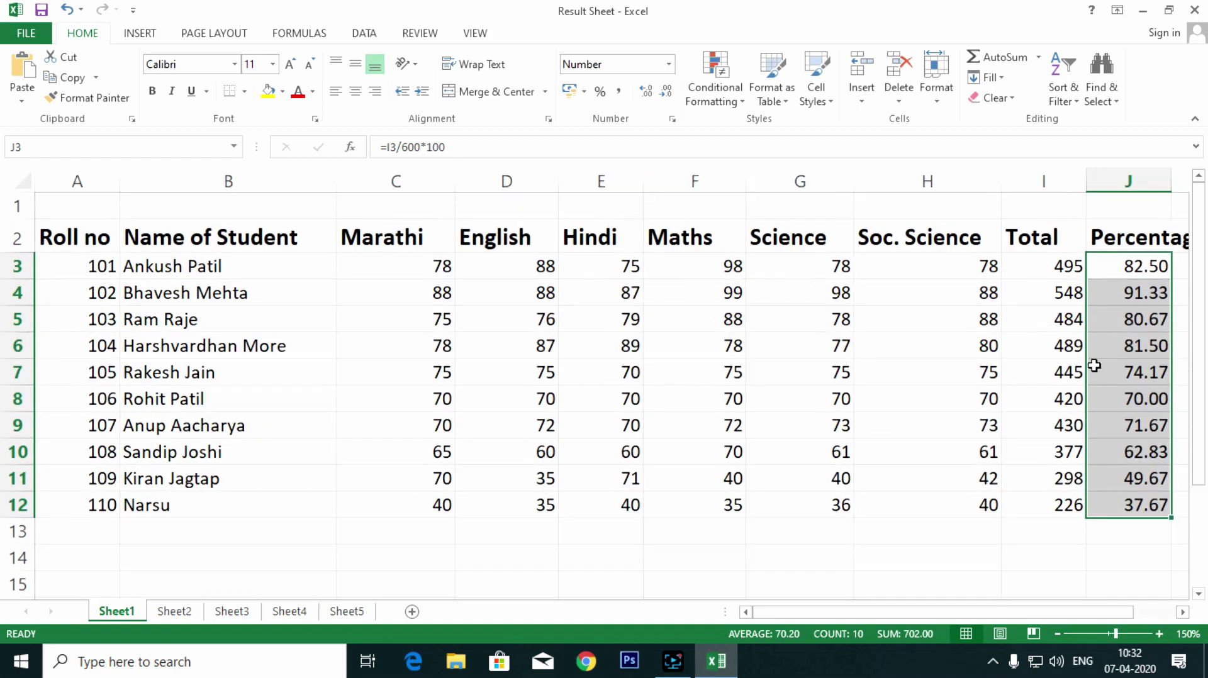
{"action": "double_click", "coordinate": [1057, 270]}
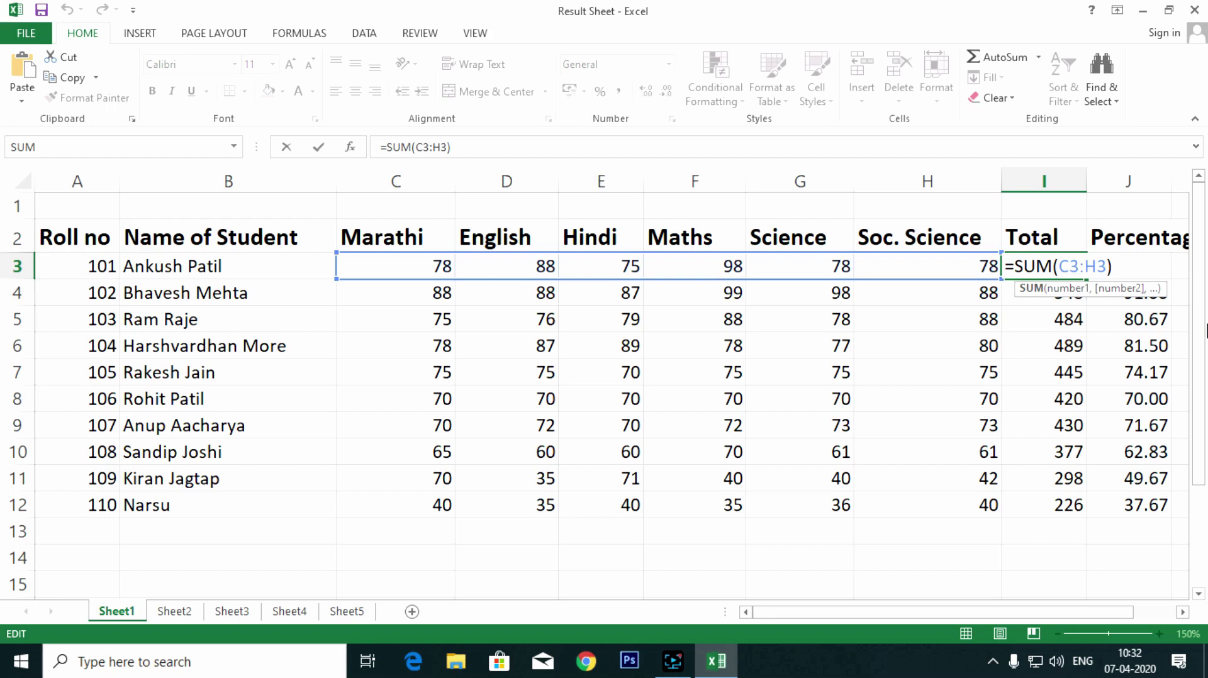
{"action": "key", "text": "Return"}
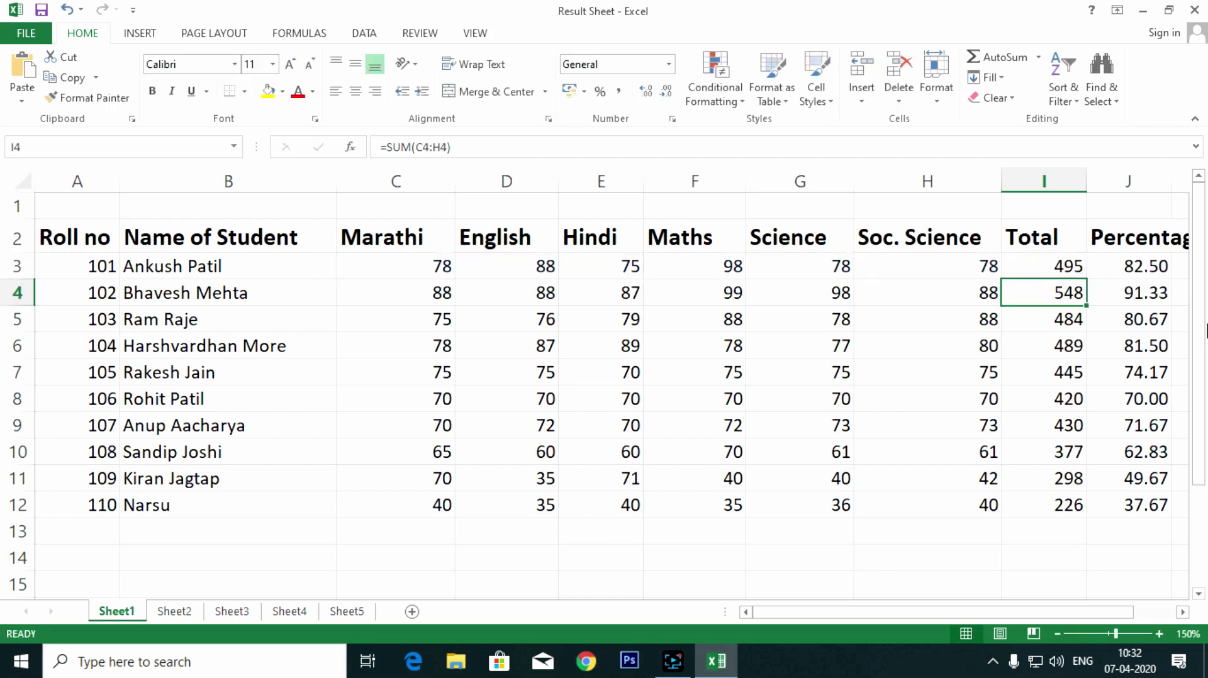
{"action": "key", "text": "F2"}
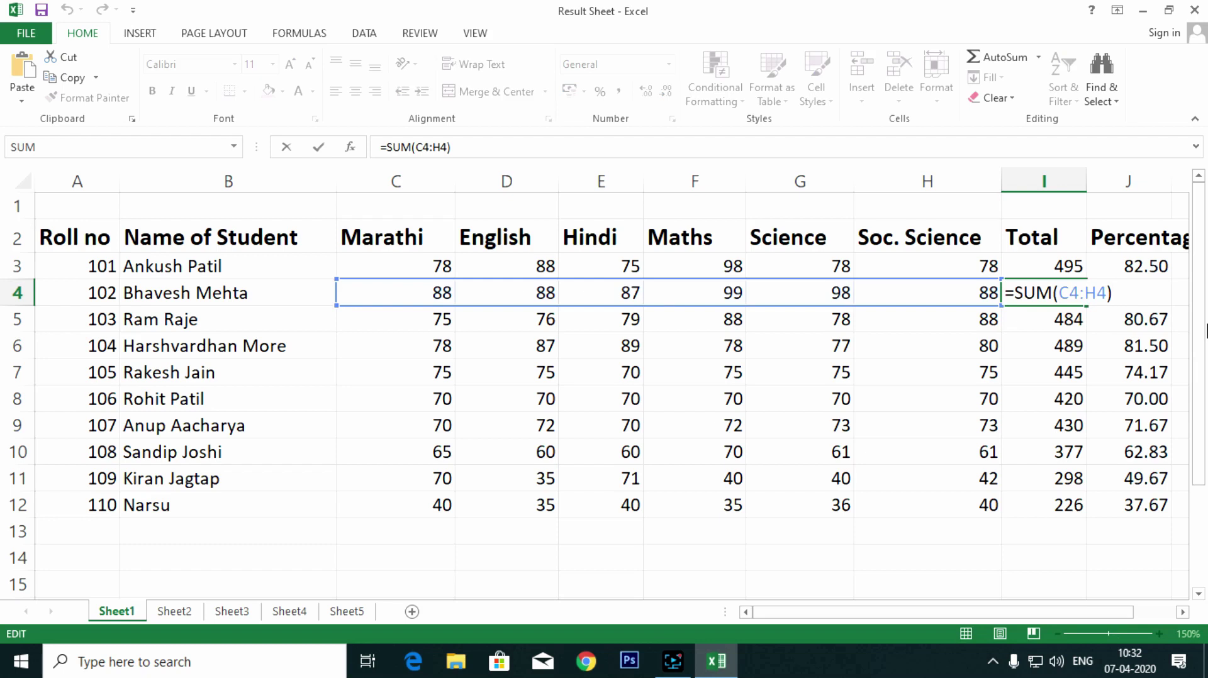
{"action": "key", "text": "Return"}
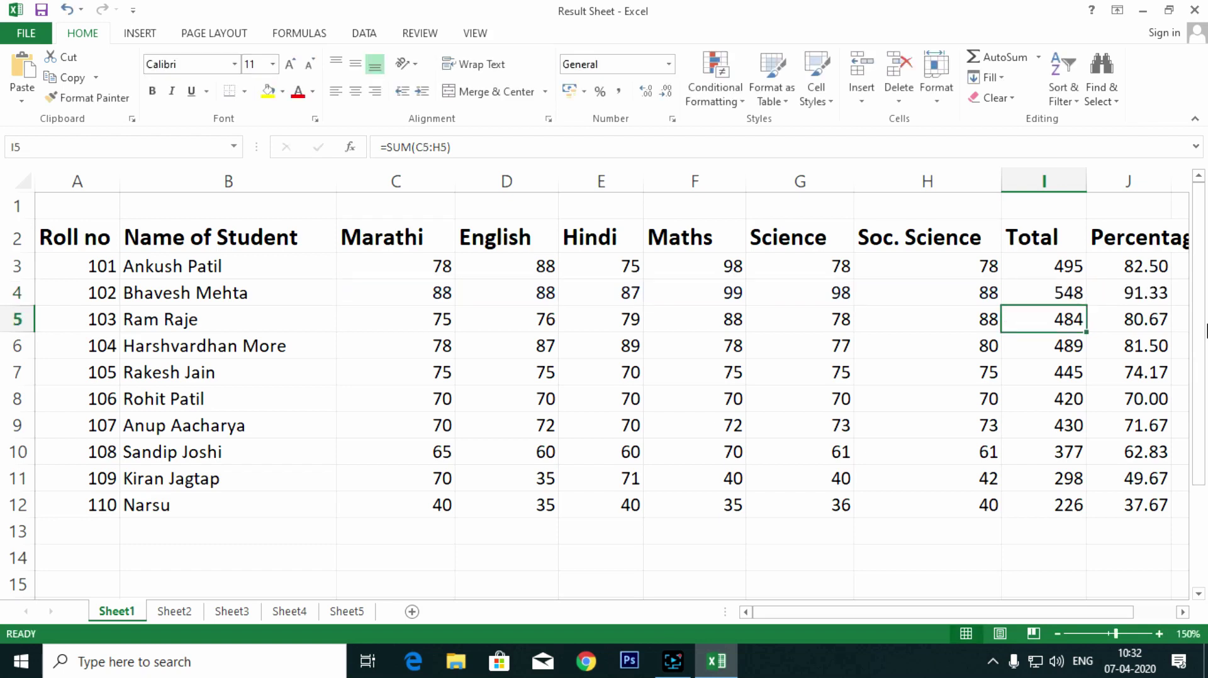
{"action": "key", "text": "F2"}
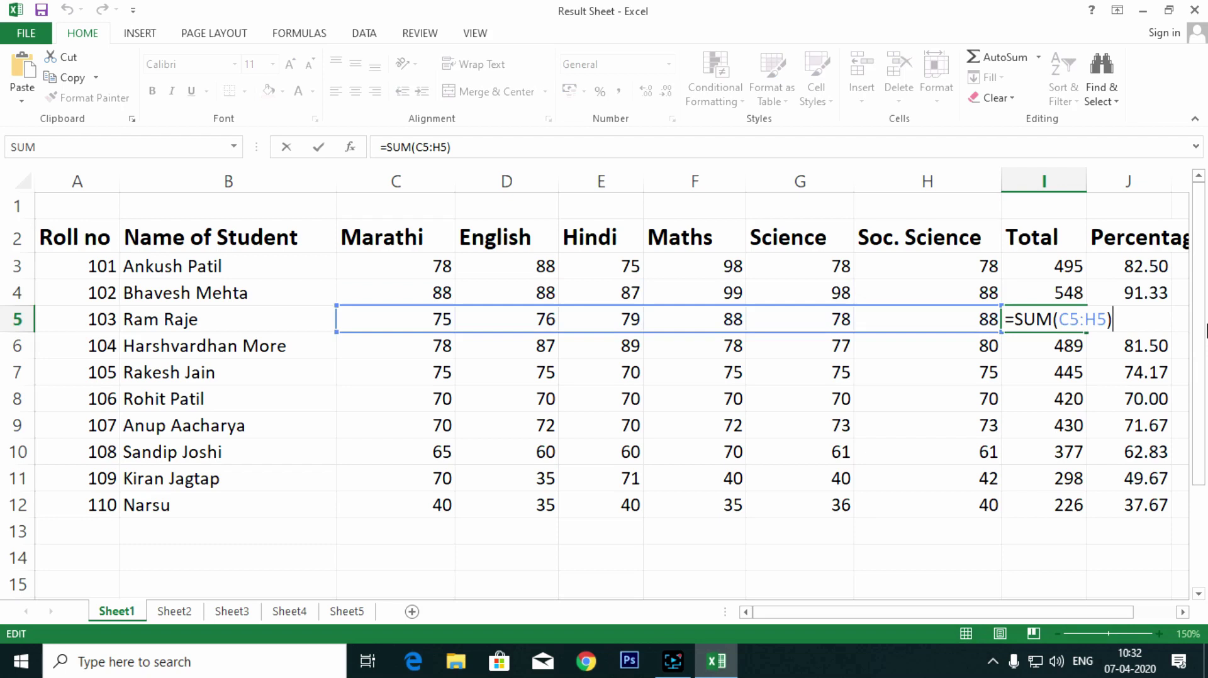
{"action": "key", "text": "Return"}
{"action": "key", "text": "alt+equal"}
{"action": "key", "text": "Return"}
Delete the totals and percentages in I4:K13, then select I3:J3.
{"action": "key", "text": "Up"}
{"action": "key", "text": "Up"}
{"action": "key", "text": "Up"}
{"action": "key", "text": "shift+Right"}
{"action": "key", "text": "shift+Right"}
{"action": "key", "text": "shift+Down"}
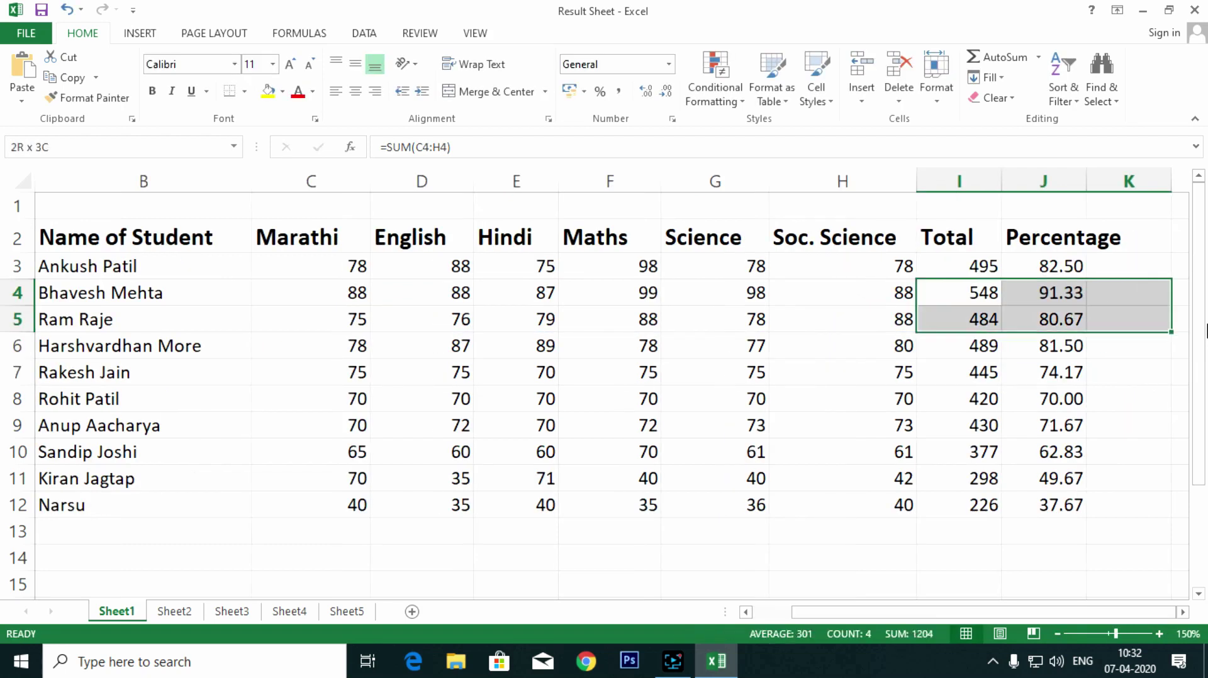
{"action": "key", "text": "shift+Down"}
{"action": "key", "text": "shift+Down"}
{"action": "key", "text": "shift+Down"}
{"action": "key", "text": "shift+Down"}
{"action": "key", "text": "shift+Down"}
{"action": "key", "text": "shift+Down"}
{"action": "key", "text": "shift+Down"}
{"action": "key", "text": "shift+Down"}
{"action": "key", "text": "Delete"}
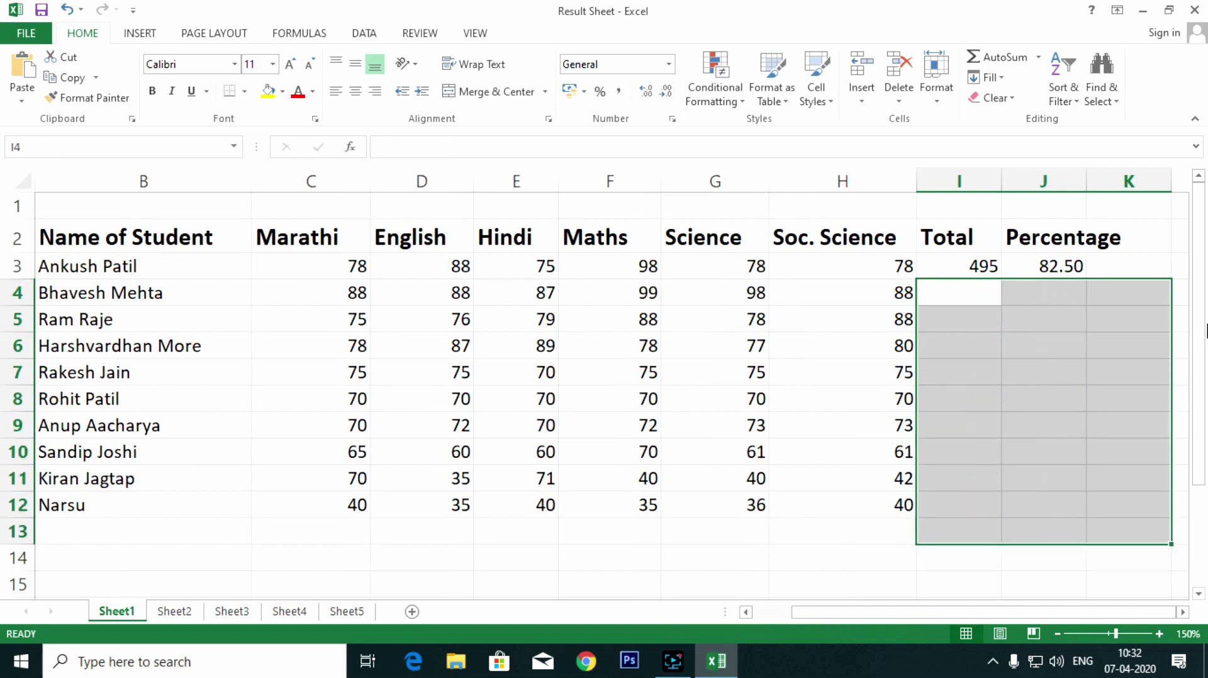
{"action": "left_click", "coordinate": [985, 261]}
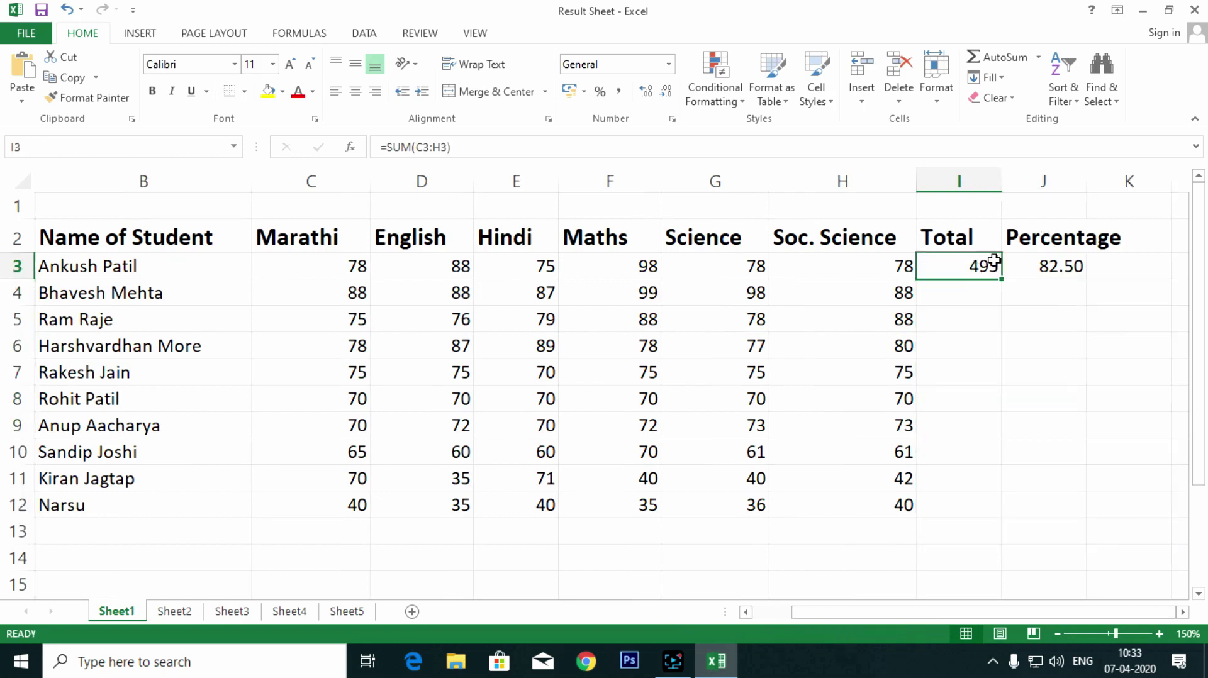
{"action": "key", "text": "shift+Right"}
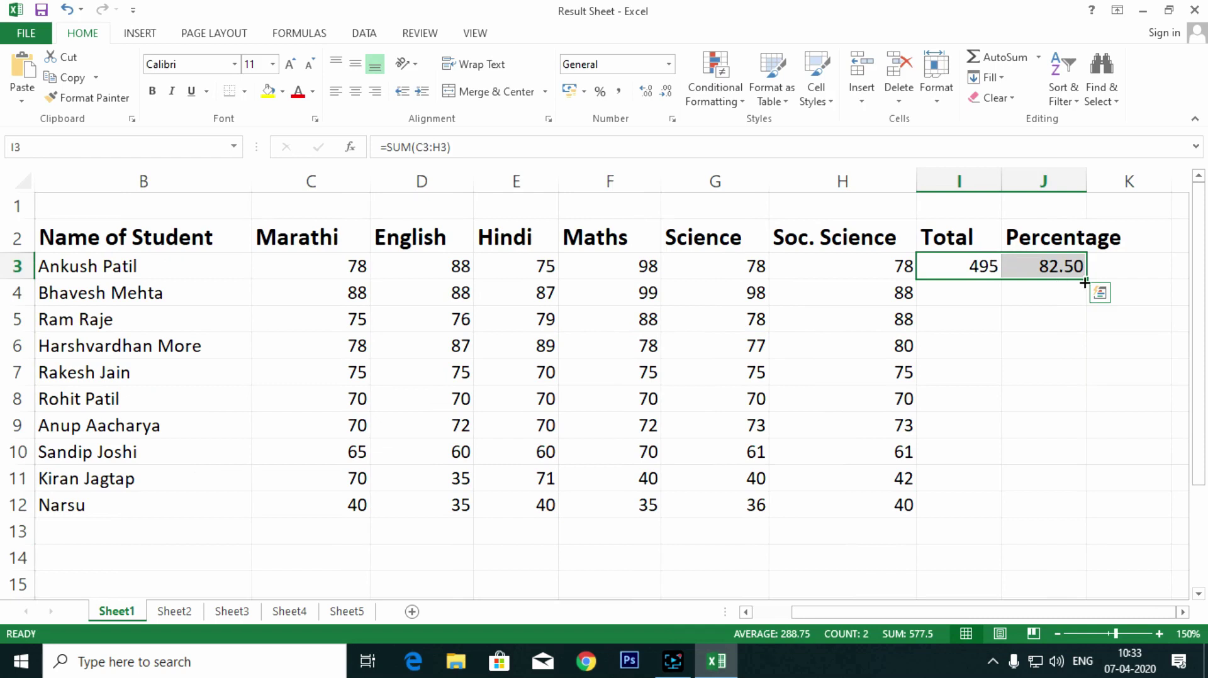
Fill the I3:J3 formulas down to row 12 and check the totals in I4 to I8.
{"action": "double_click", "coordinate": [1087, 278]}
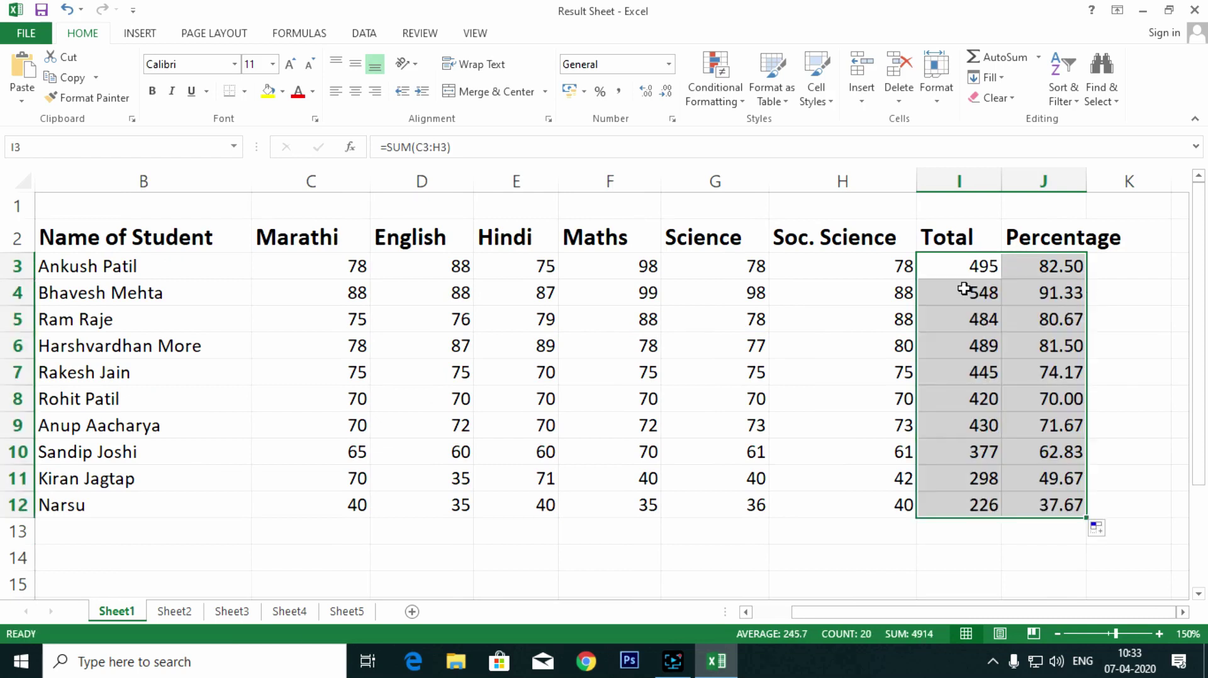
{"action": "left_click", "coordinate": [963, 293]}
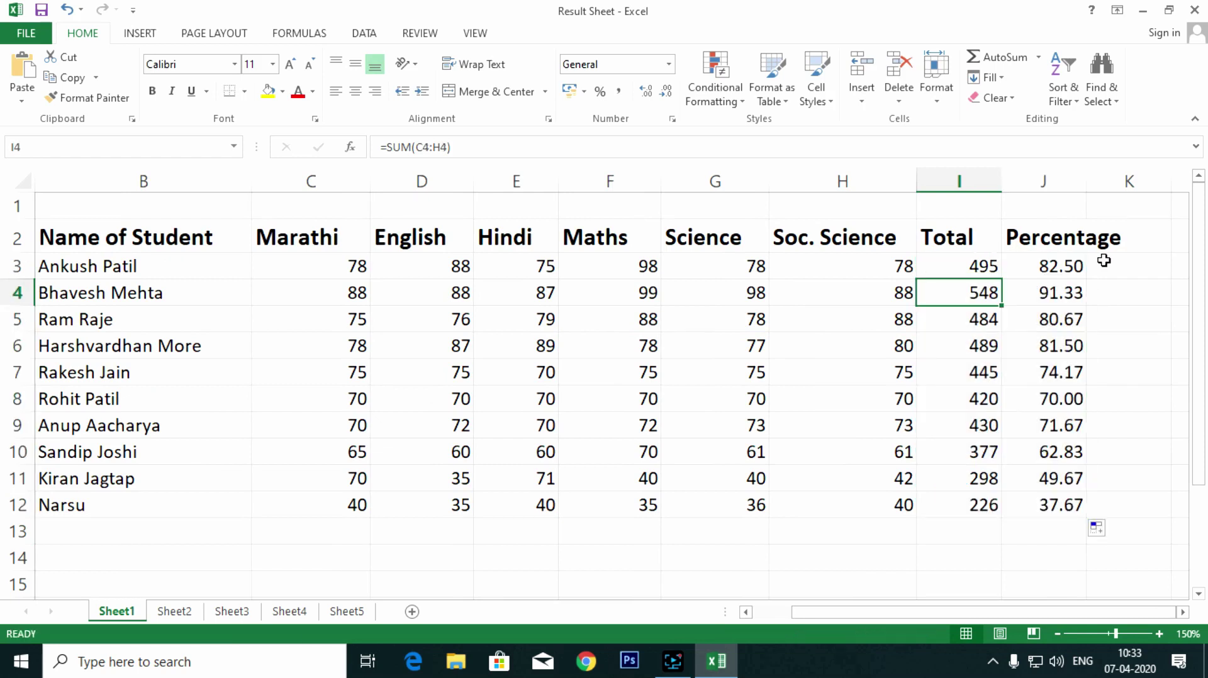
{"action": "key", "text": "F2"}
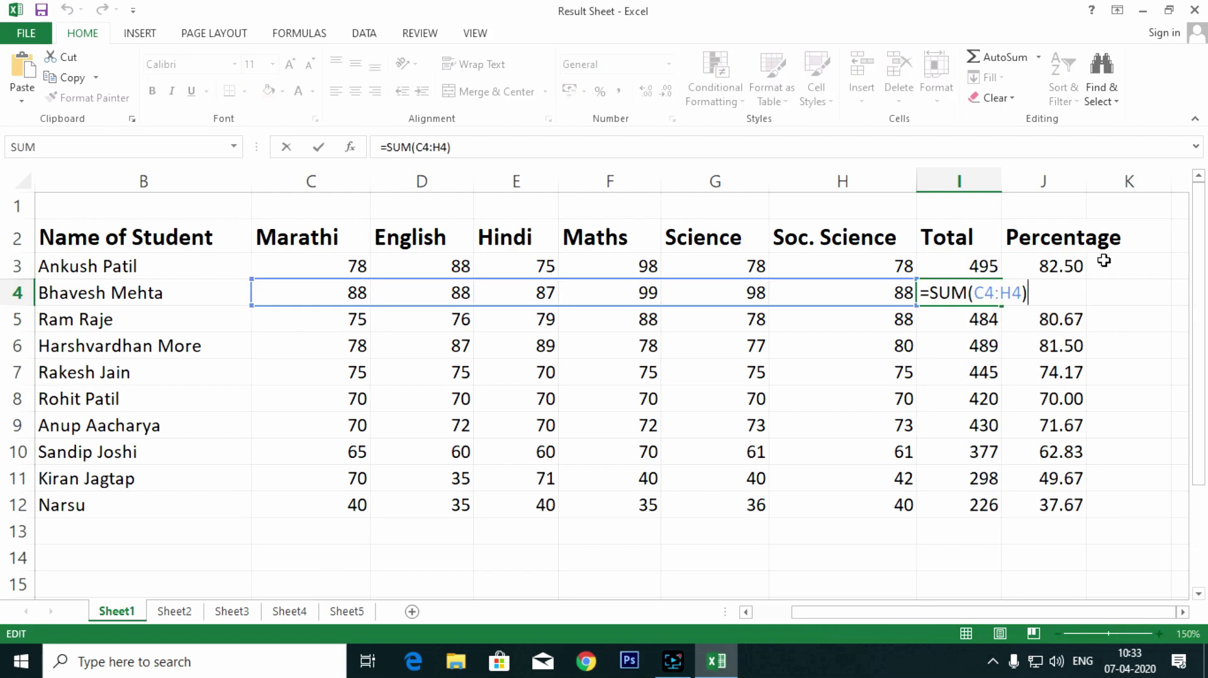
{"action": "key", "text": "Return"}
{"action": "key", "text": "F2"}
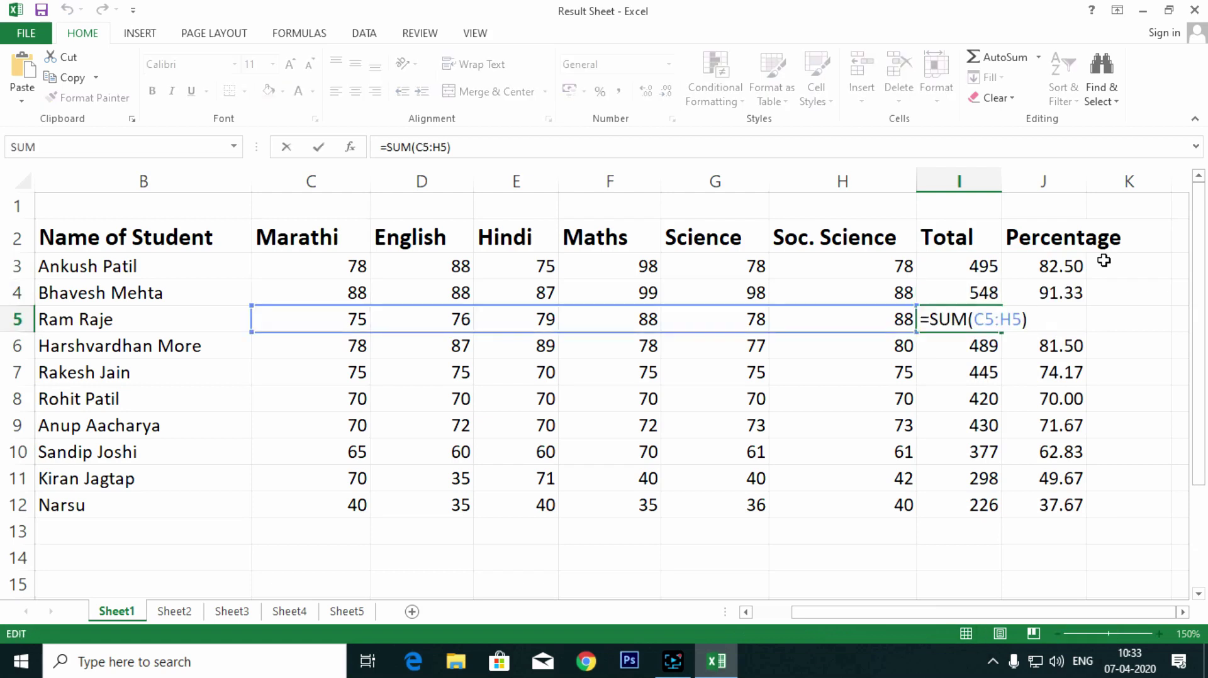
{"action": "key", "text": "Return"}
{"action": "key", "text": "F2"}
{"action": "key", "text": "Return"}
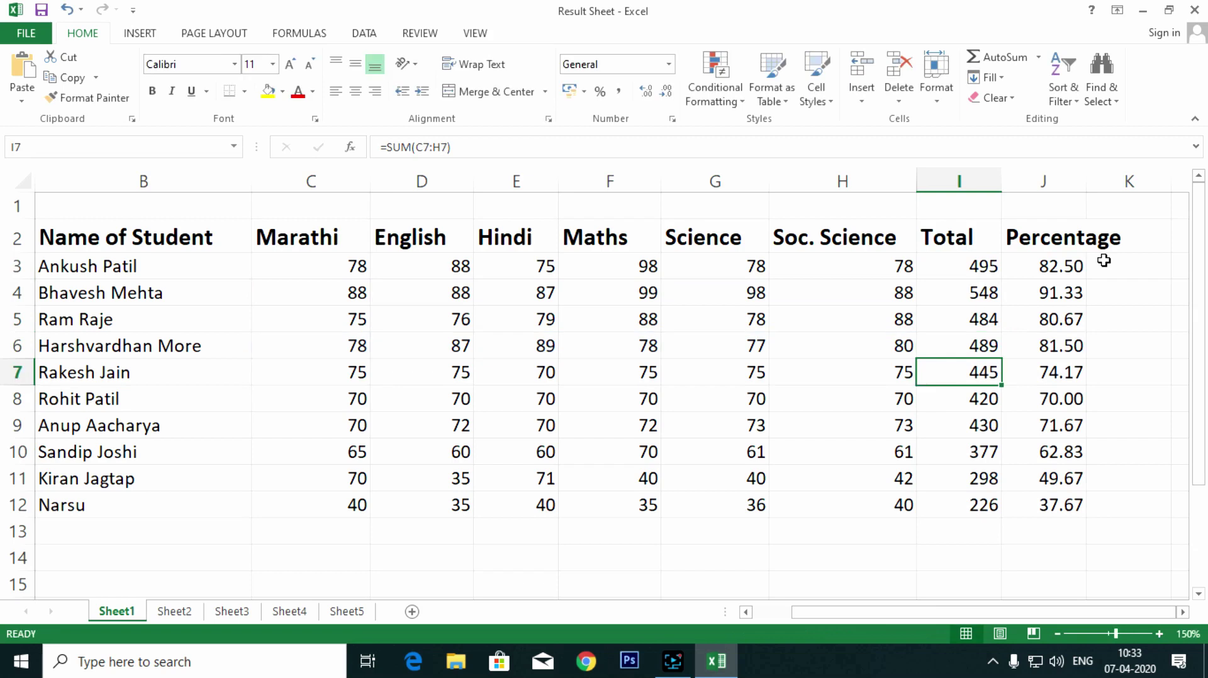
{"action": "key", "text": "F2"}
{"action": "key", "text": "Return"}
{"action": "key", "text": "F2"}
{"action": "key", "text": "Return"}
{"action": "key", "text": "Up"}
Check the percentage formulas in J4 through J6.
{"action": "key", "text": "Up"}
{"action": "key", "text": "Right"}
{"action": "key", "text": "Up"}
{"action": "key", "text": "Up"}
{"action": "key", "text": "Up"}
{"action": "key", "text": "F2"}
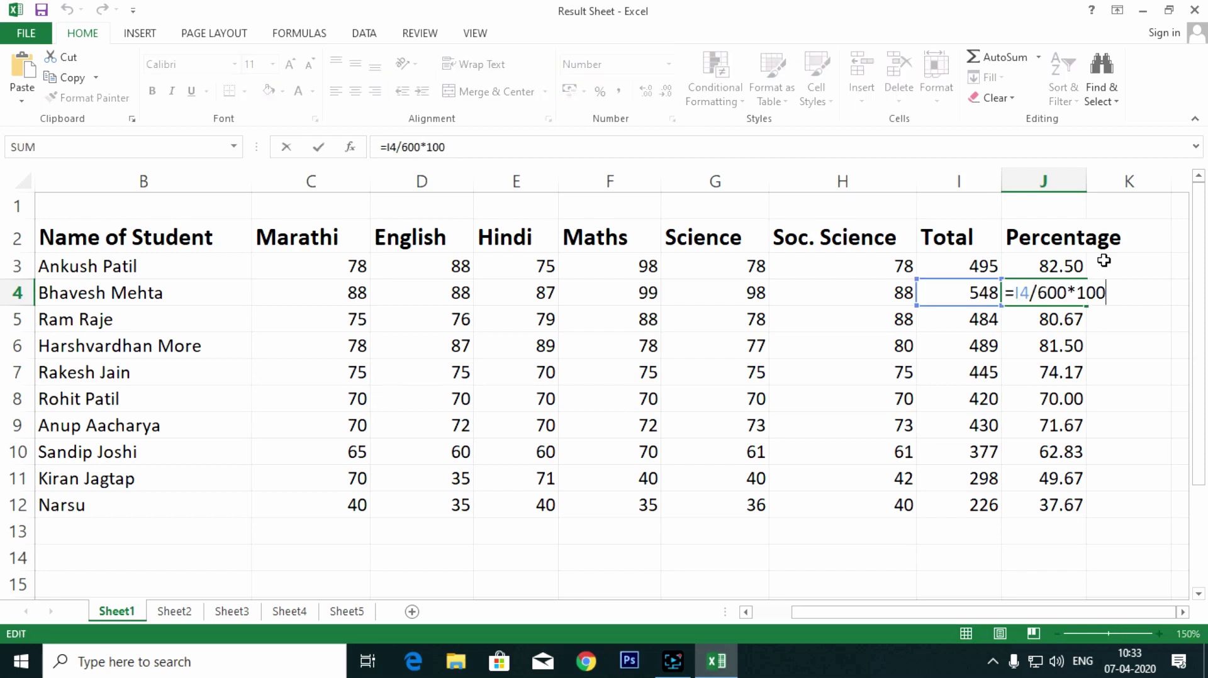
{"action": "key", "text": "Return"}
{"action": "key", "text": "F2"}
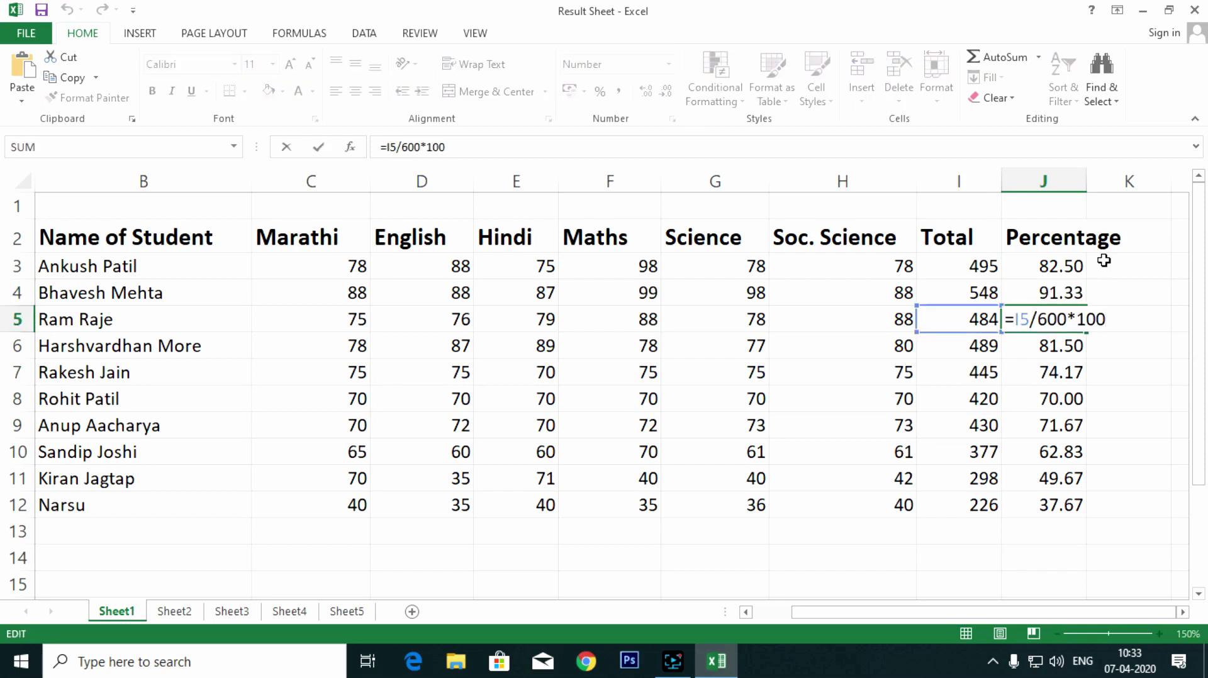
{"action": "key", "text": "Return"}
{"action": "key", "text": "F2"}
{"action": "key", "text": "Return"}
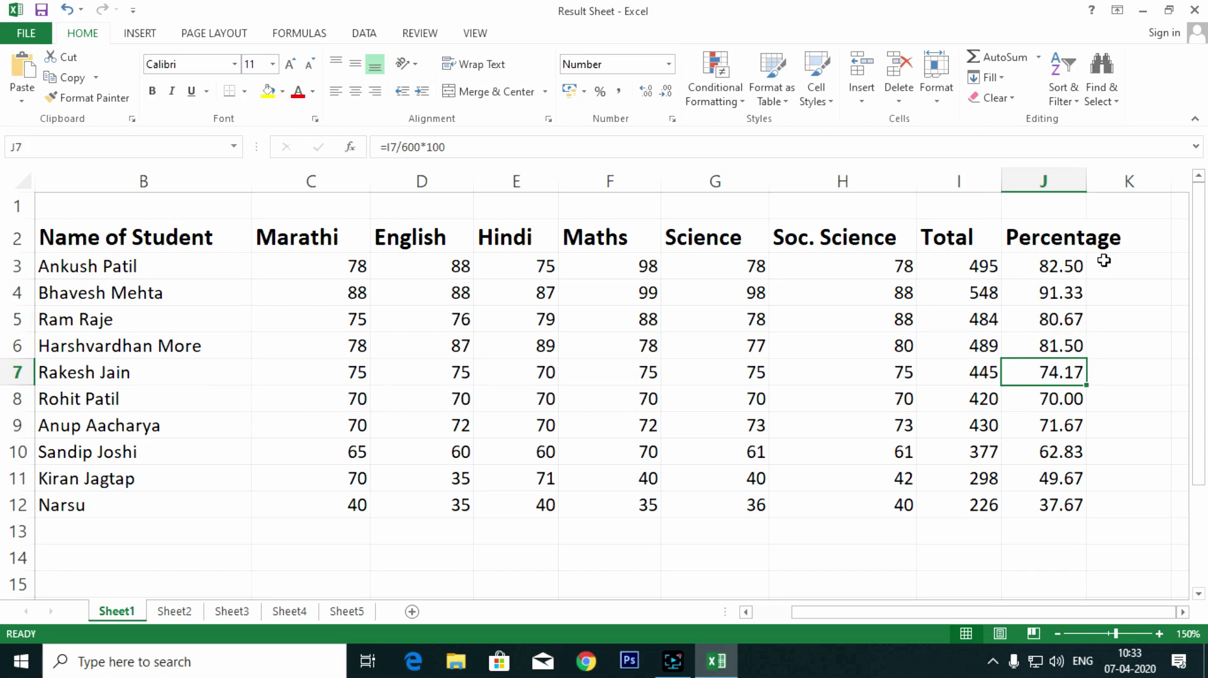
{"action": "key", "text": "Down"}
{"action": "key", "text": "Down"}
{"action": "key", "text": "Down"}
{"action": "key", "text": "Down"}
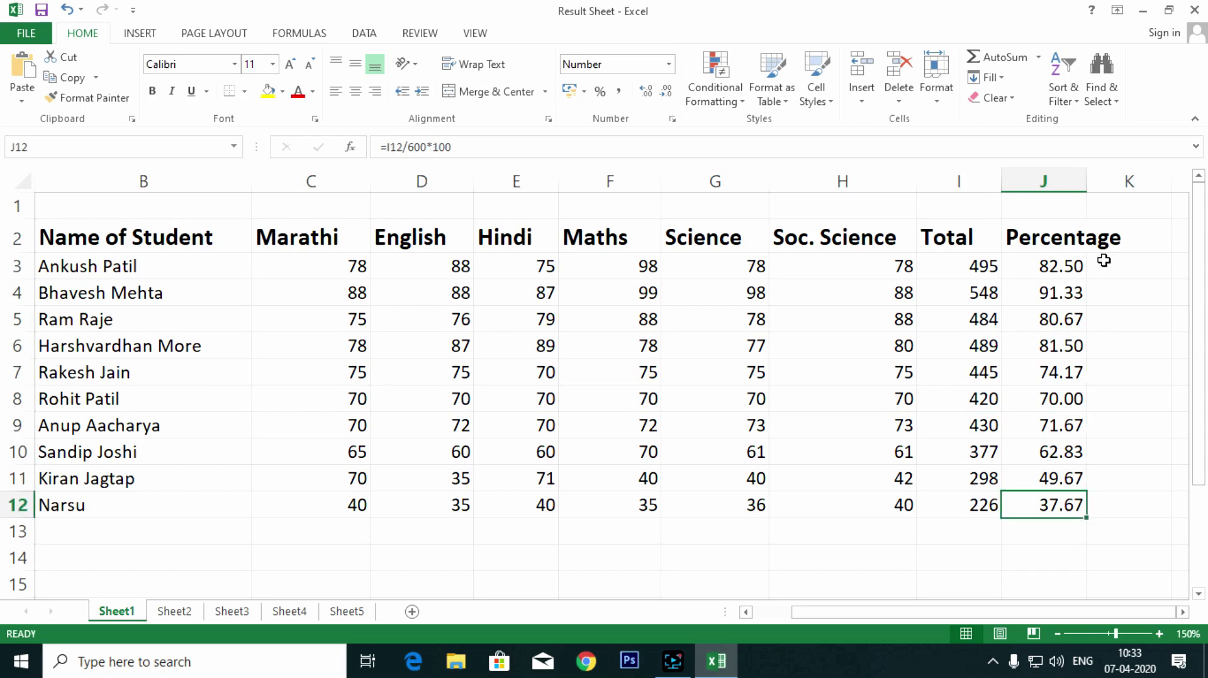
Inspect Narsu's SUM formula in I12, then move to B14.
{"action": "key", "text": "Left"}
{"action": "key", "text": "F2"}
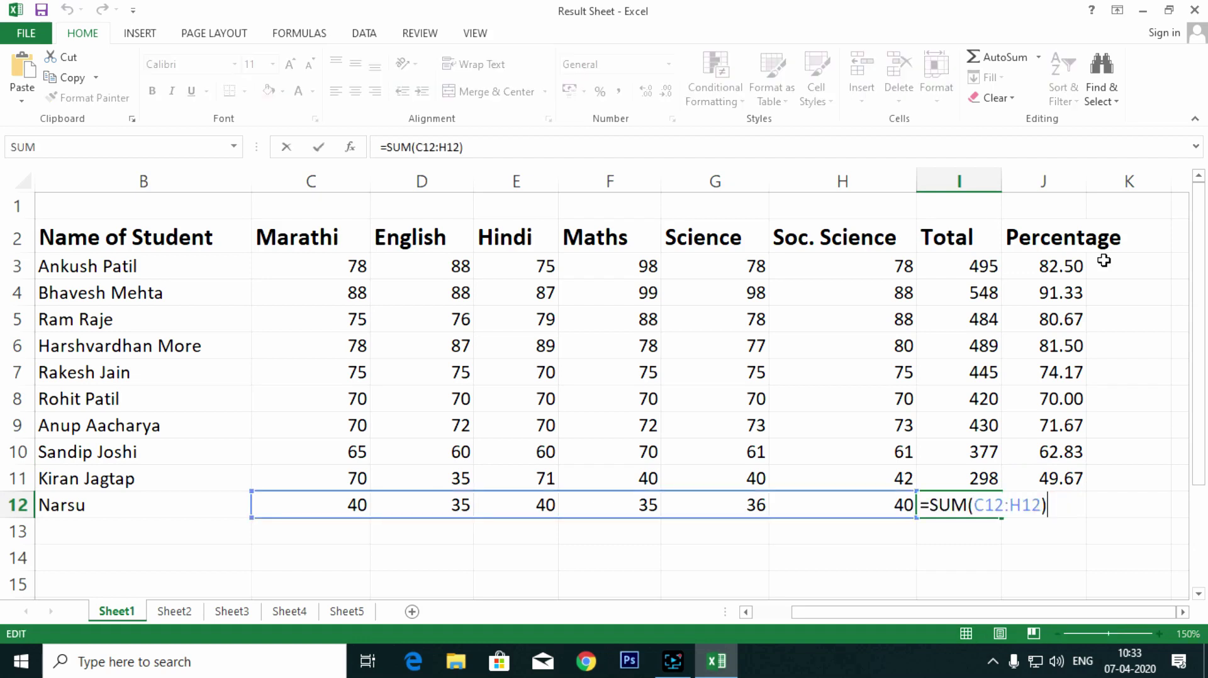
{"action": "key", "text": "Return"}
{"action": "key", "text": "Left"}
{"action": "key", "text": "Left"}
{"action": "key", "text": "Left"}
{"action": "key", "text": "Left"}
{"action": "key", "text": "Left"}
{"action": "key", "text": "Left"}
{"action": "key", "text": "Down"}
{"action": "key", "text": "Left"}
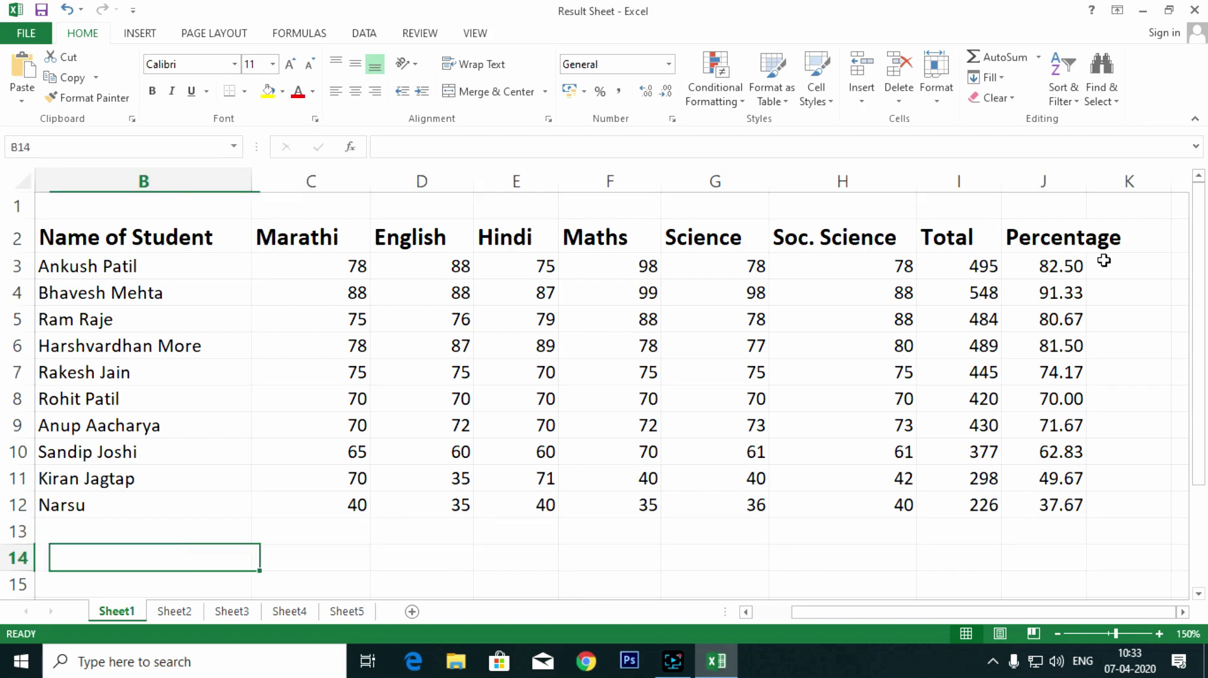
Label B14 'Highest Marks' and B15 'Lowest Marks'.
{"action": "type", "text": "Highest "}
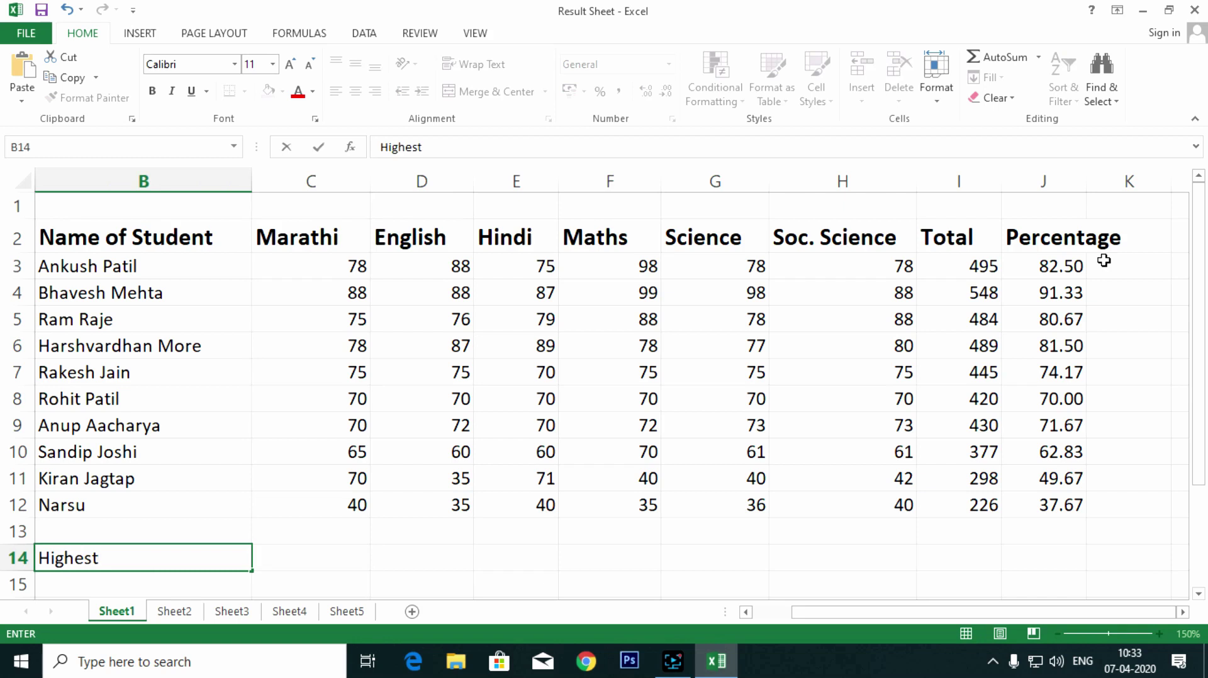
{"action": "type", "text": "Marksh"}
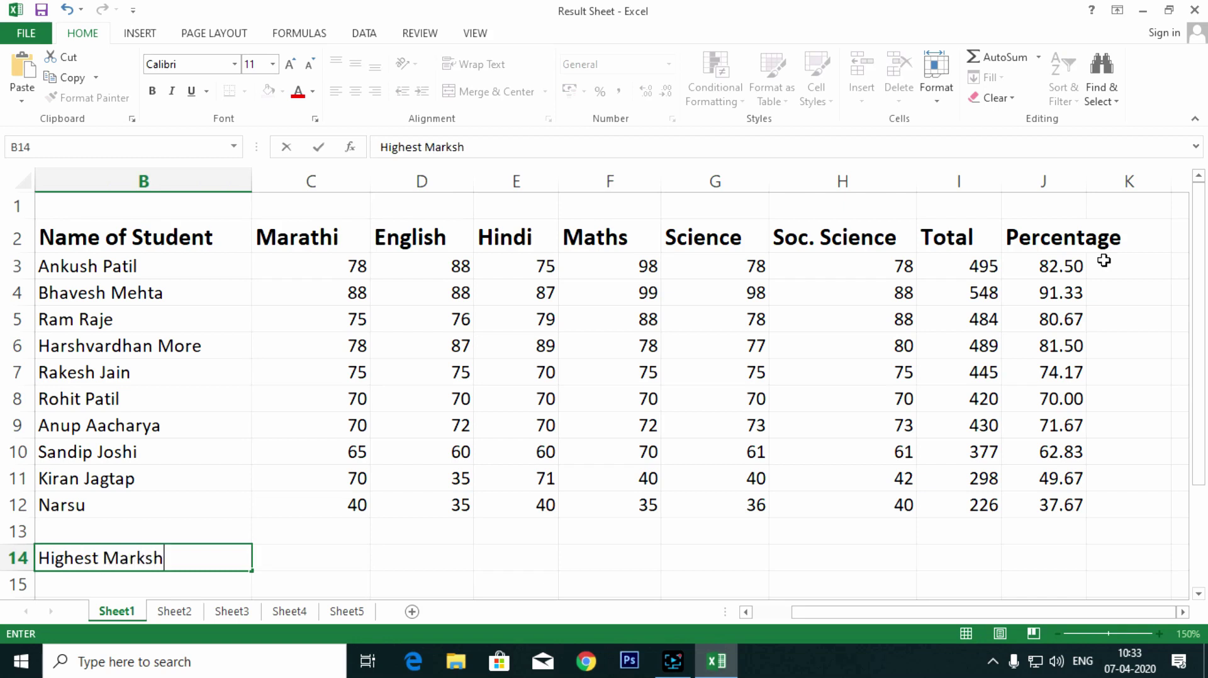
{"action": "key", "text": "BackSpace"}
{"action": "key", "text": "BackSpace"}
{"action": "type", "text": "s"}
{"action": "key", "text": "Return"}
{"action": "type", "text": "Lowest Marks"}
{"action": "key", "text": "Return"}
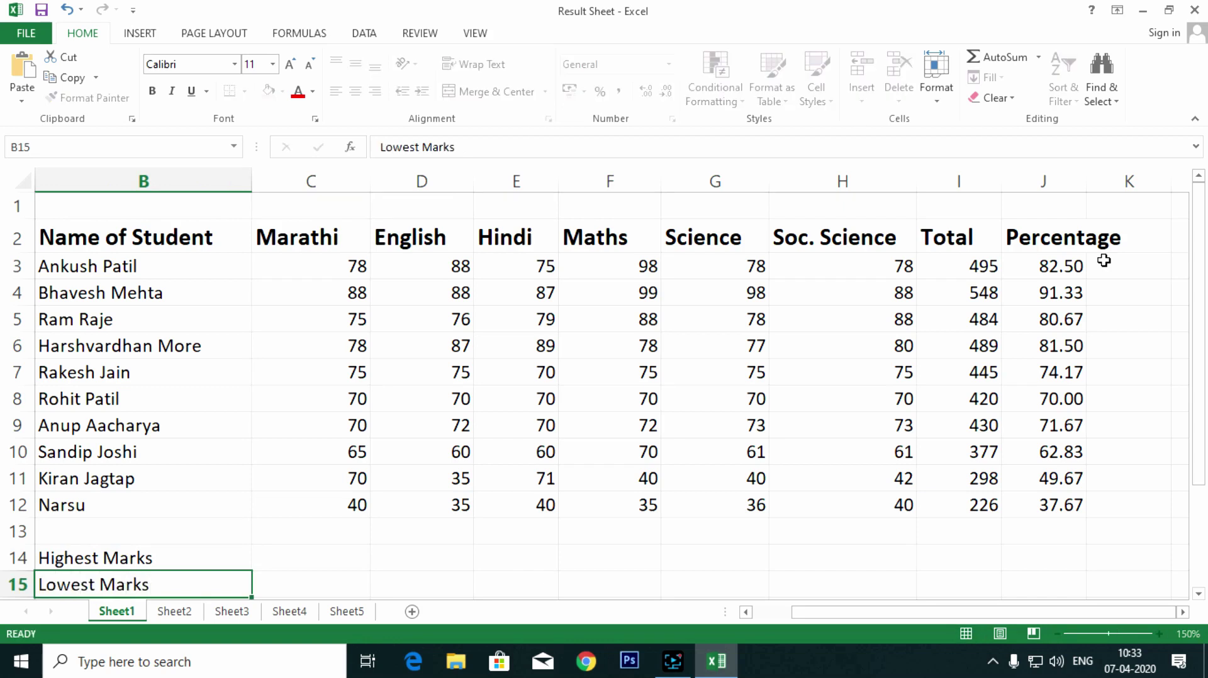
Enter =max(c3:c12) in C14 to show Marathi's highest mark, 88.
{"action": "key", "text": "Up"}
{"action": "key", "text": "Up"}
{"action": "key", "text": "Right"}
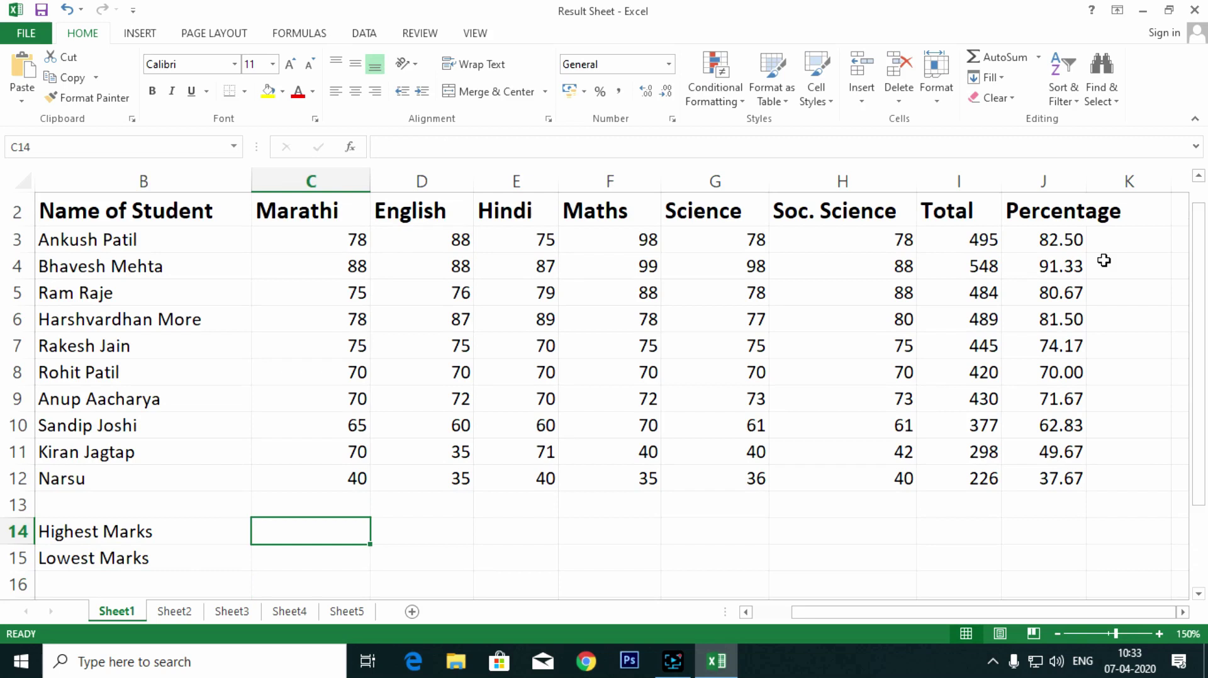
{"action": "type", "text": "="}
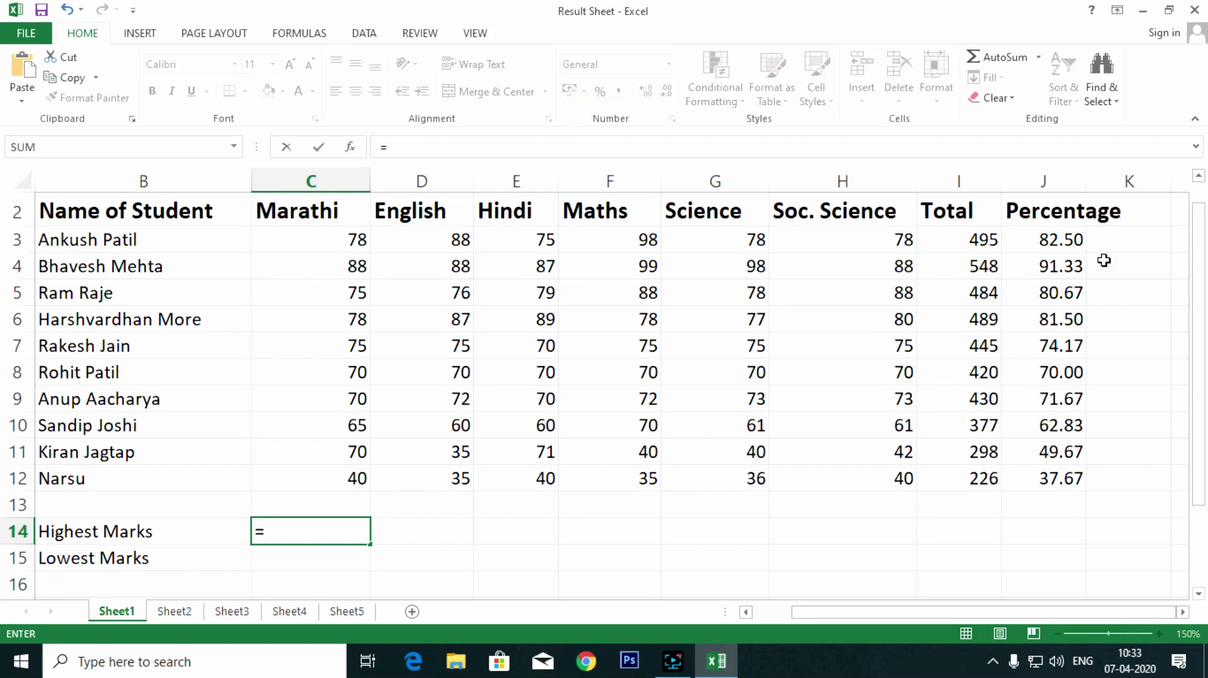
{"action": "type", "text": "max"}
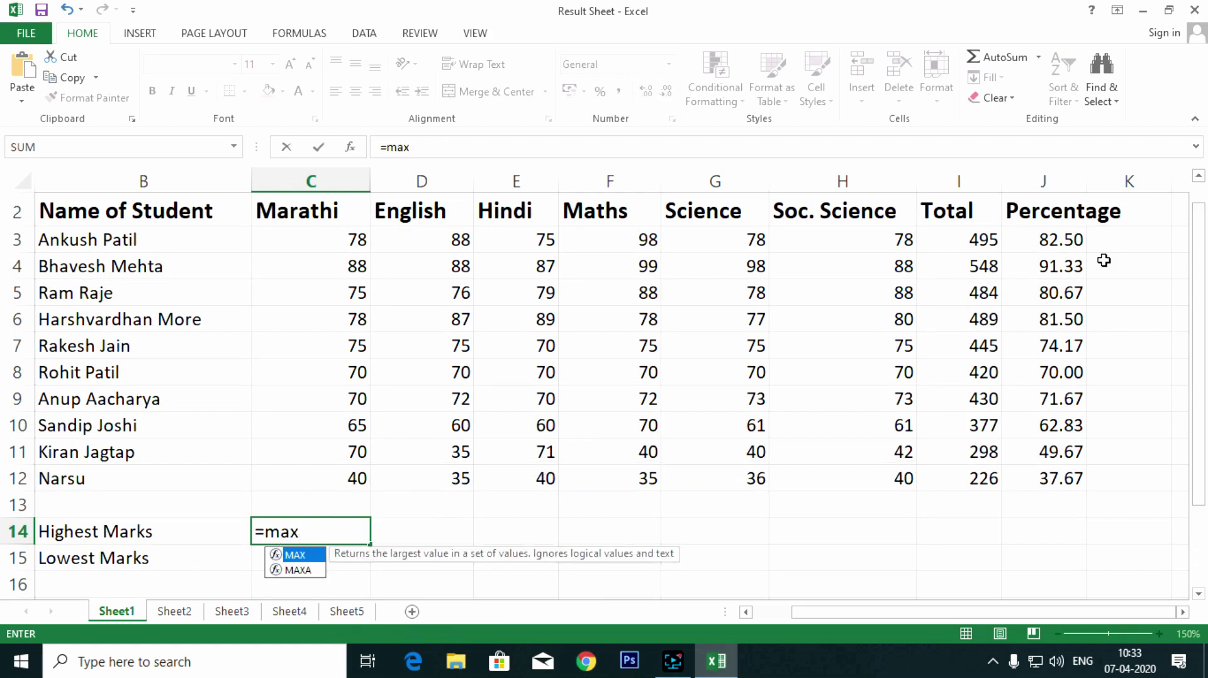
{"action": "type", "text": "("}
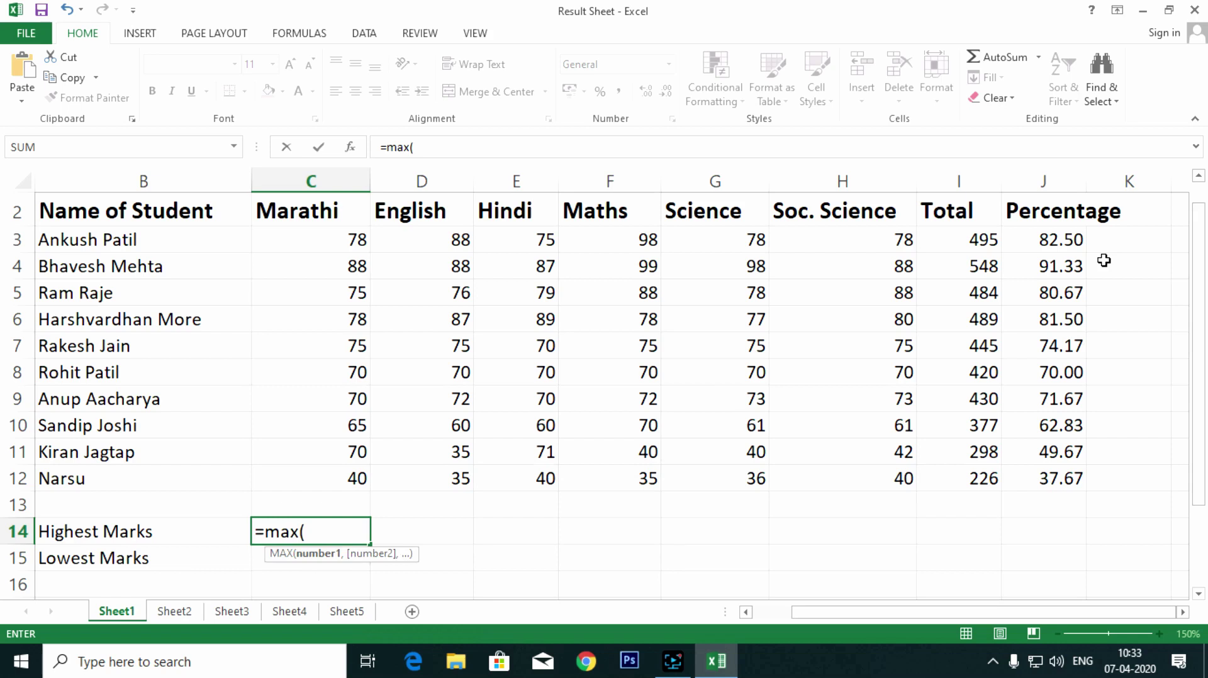
{"action": "type", "text": "c"}
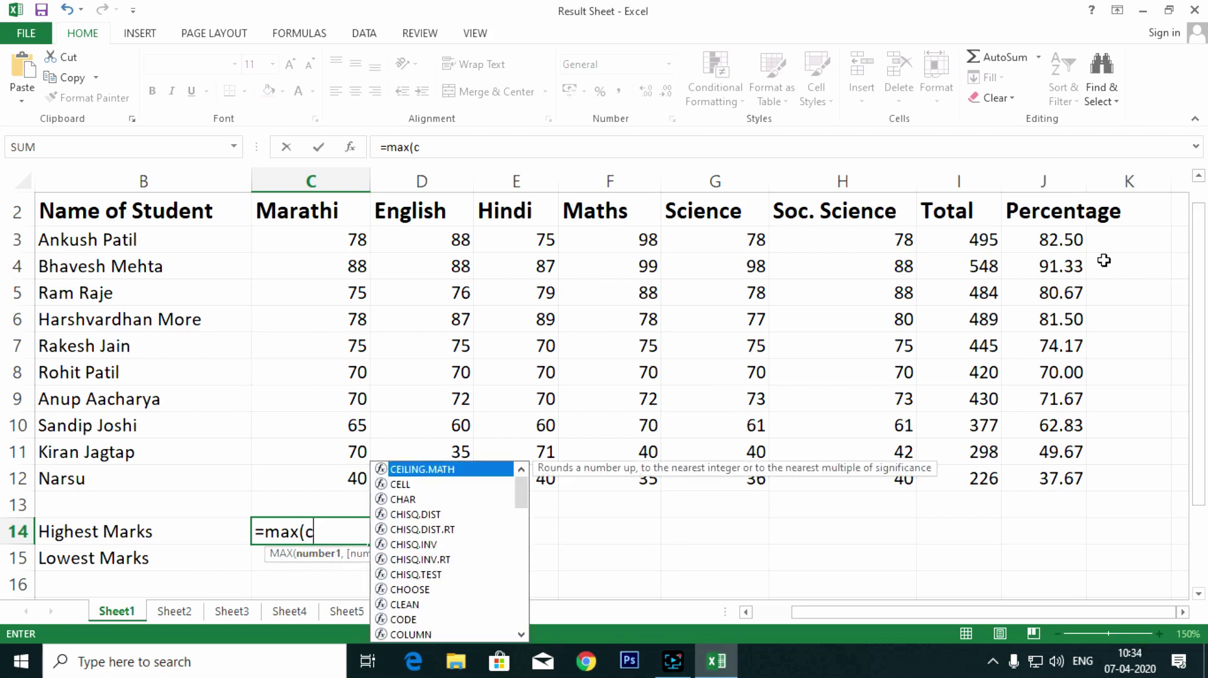
{"action": "type", "text": ":"}
{"action": "key", "text": "BackSpace"}
{"action": "type", "text": "3:c12)"}
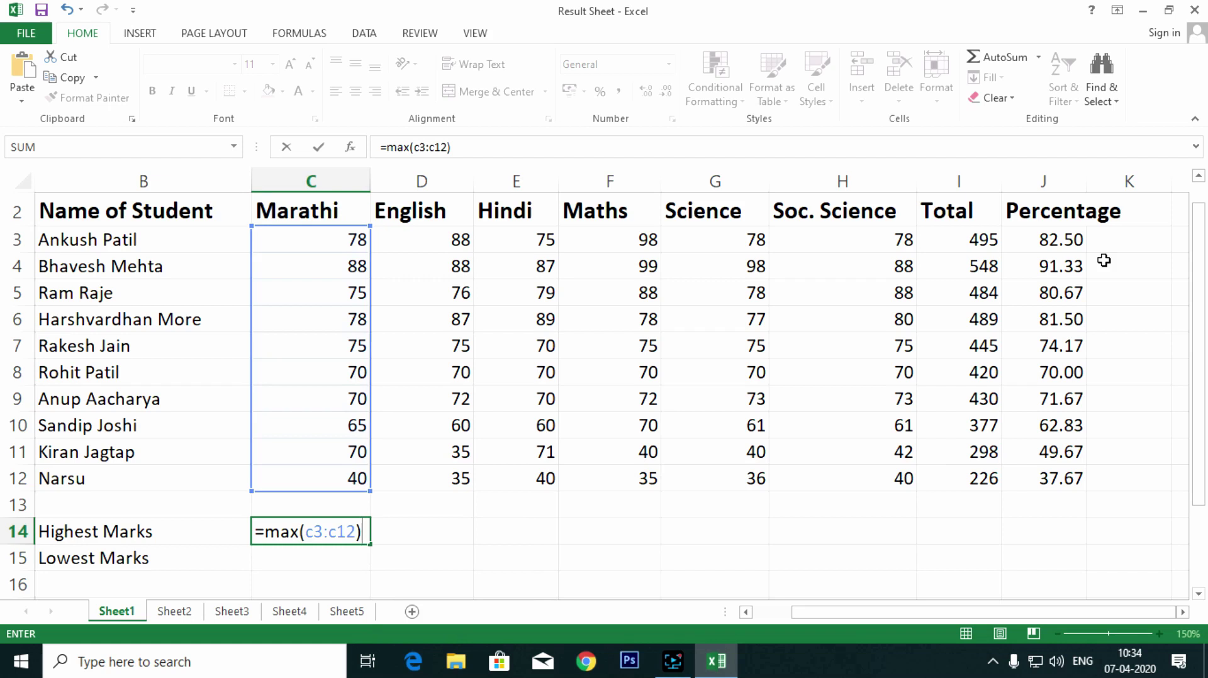
{"action": "key", "text": "Return"}
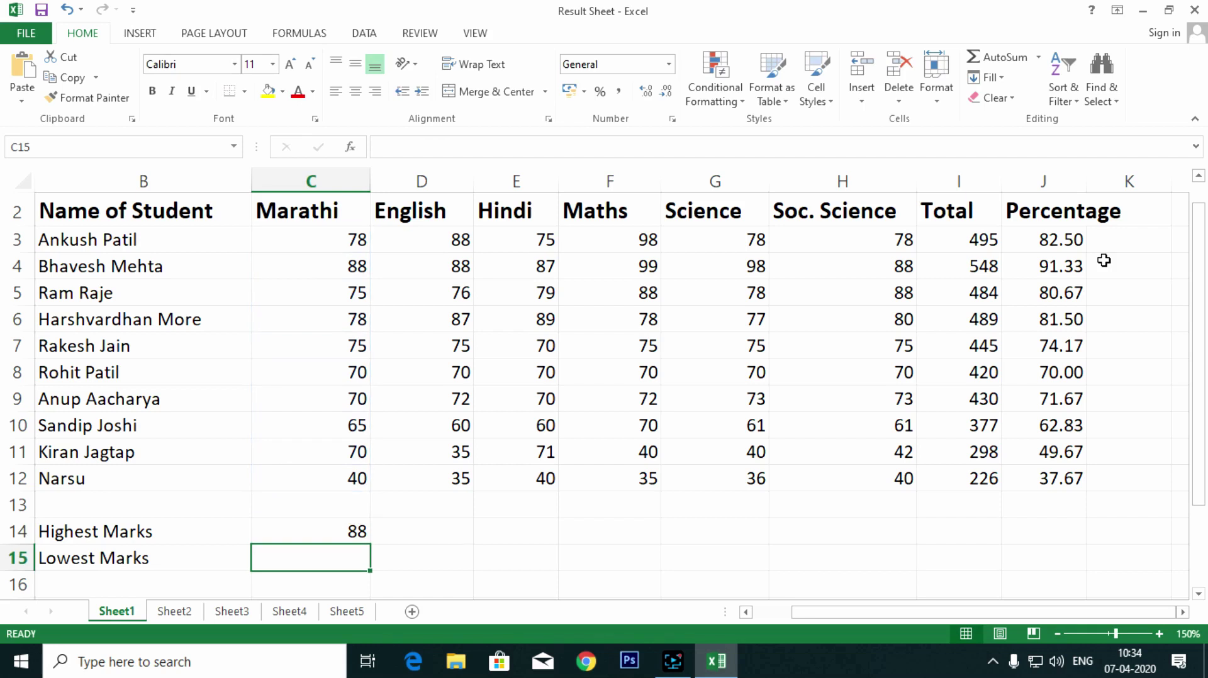
Enter =min(c3:c12) in C15, label B16 'Average Marks', and enter =average(c3:c12) in C16.
{"action": "type", "text": "="}
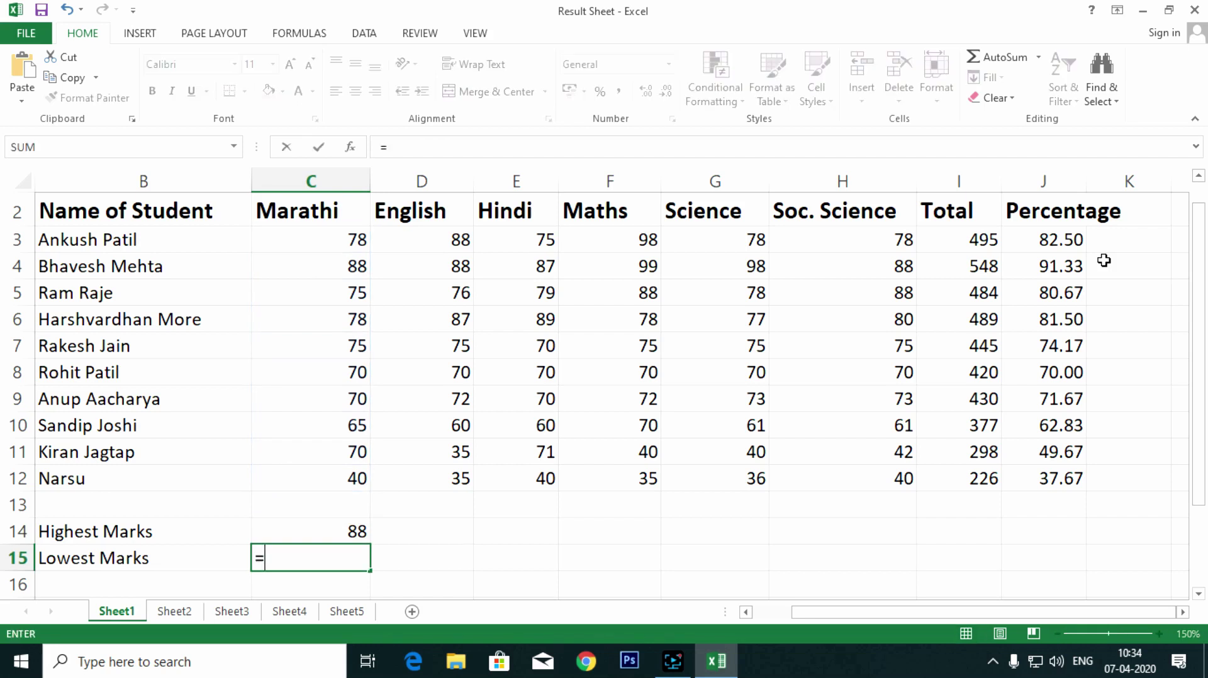
{"action": "type", "text": "min("}
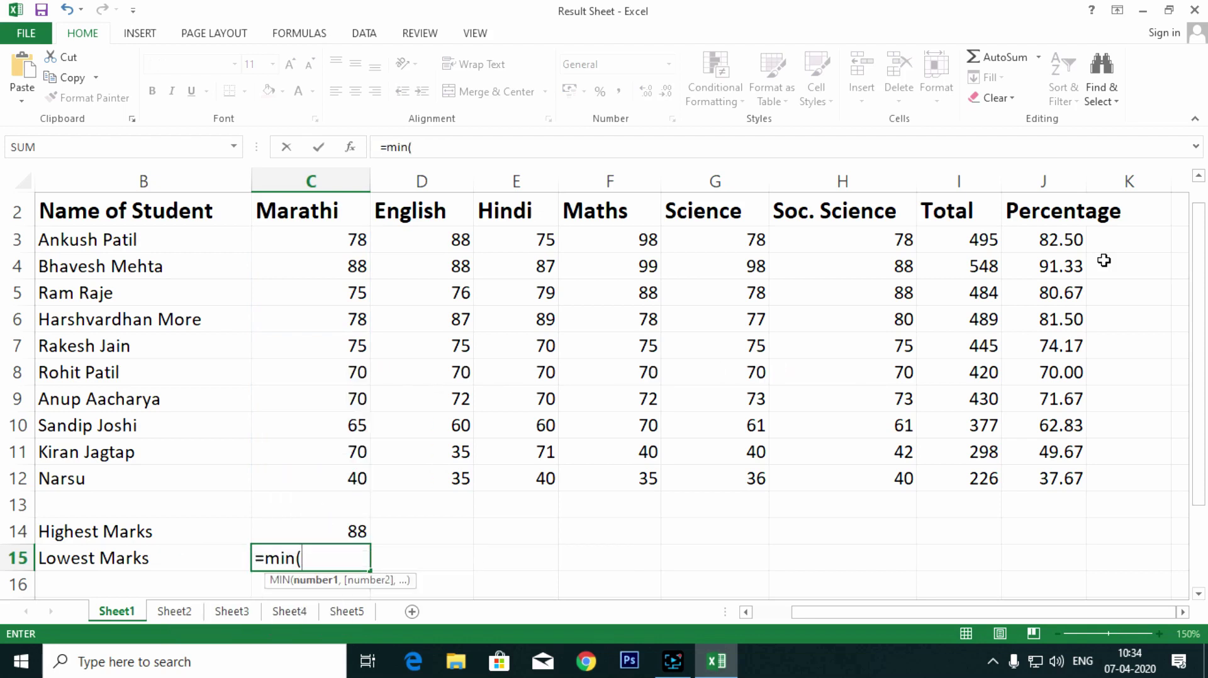
{"action": "type", "text": "c3:c12"}
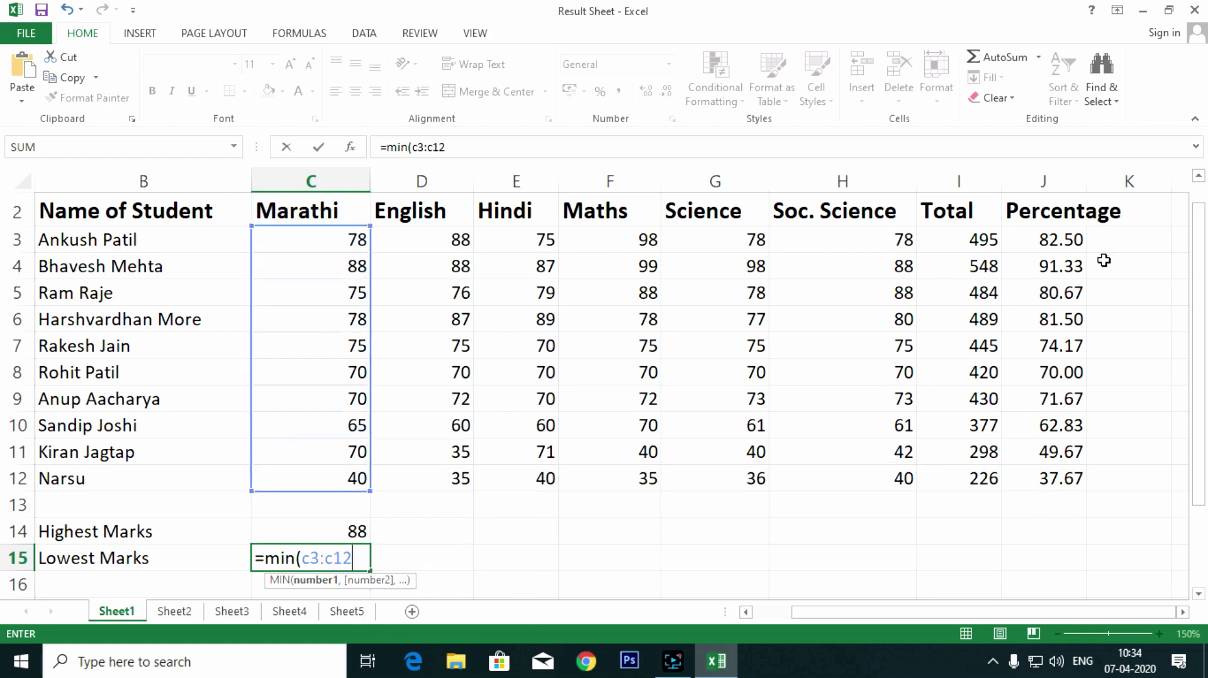
{"action": "type", "text": ")"}
{"action": "key", "text": "Return"}
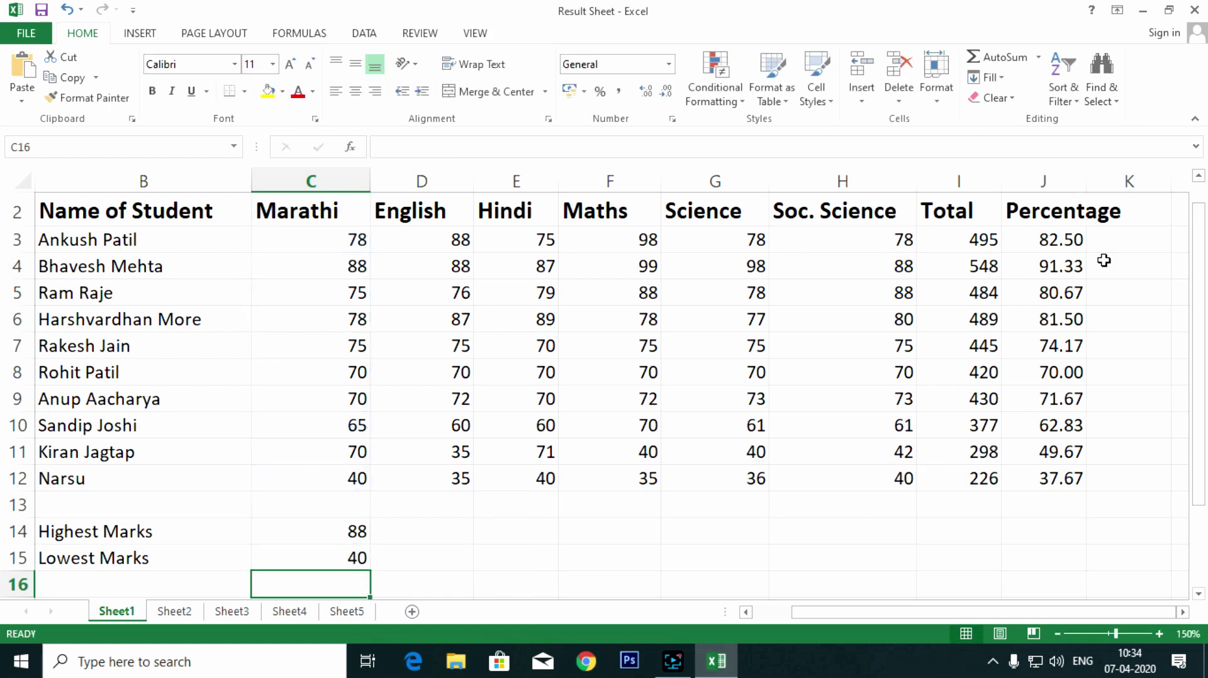
{"action": "key", "text": "Left"}
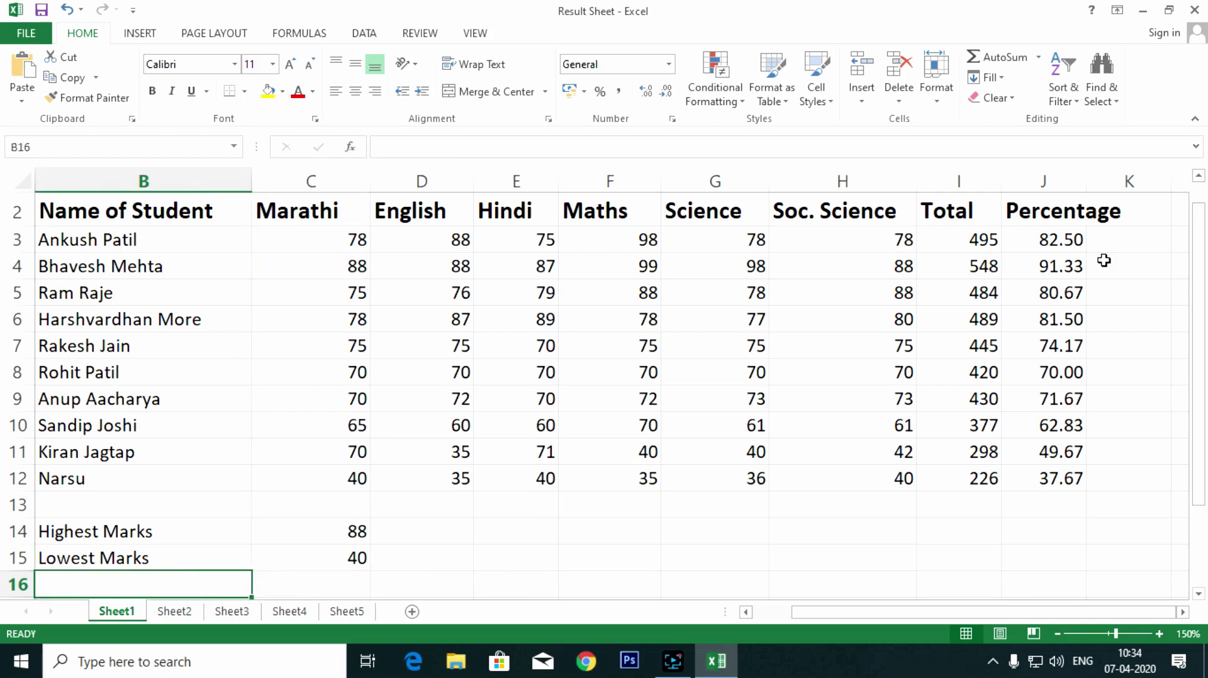
{"action": "type", "text": "Average Marks"}
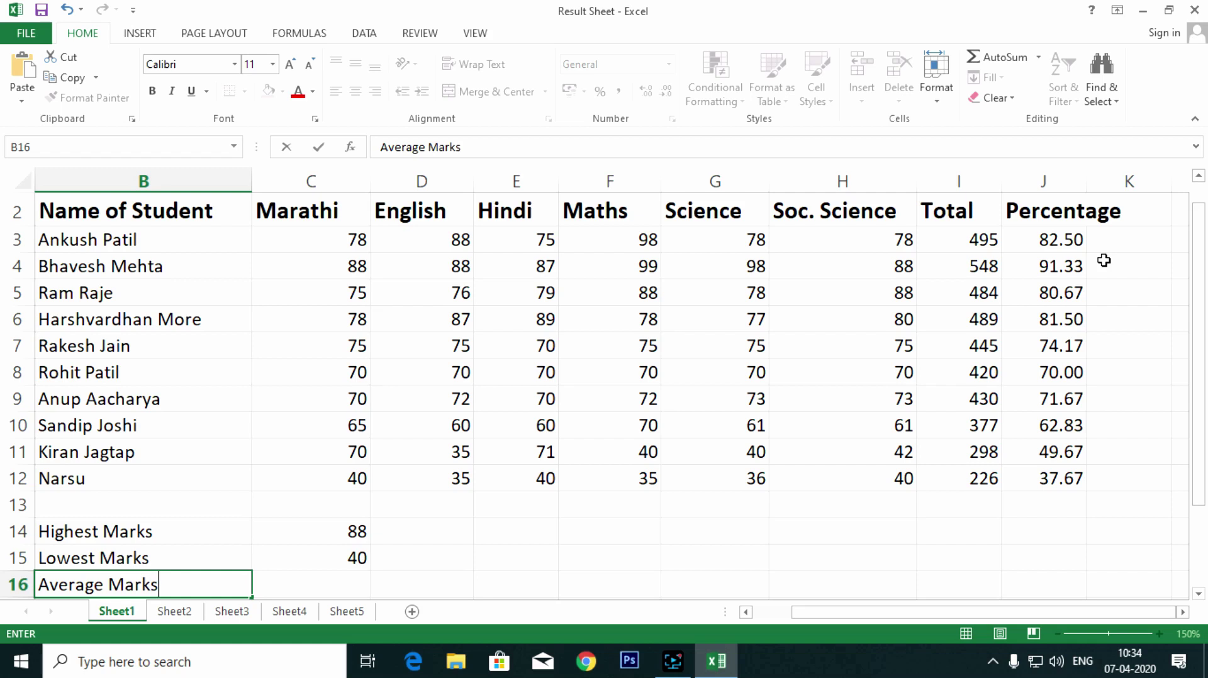
{"action": "key", "text": "Tab"}
{"action": "type", "text": "="}
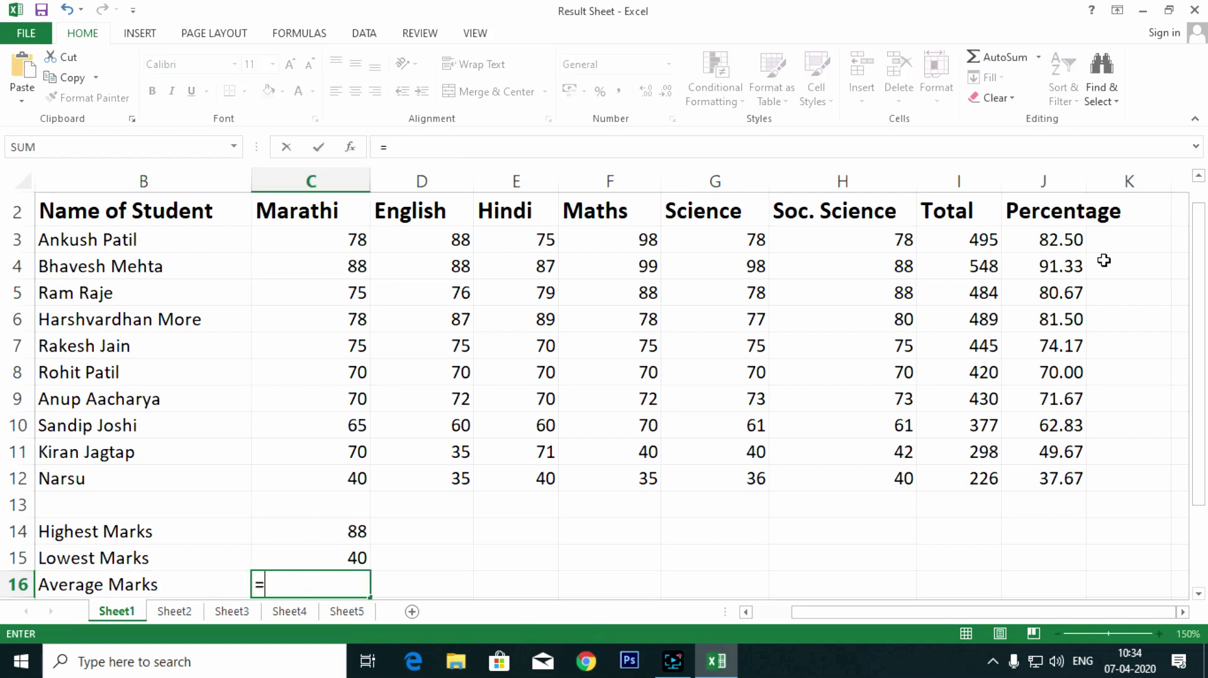
{"action": "type", "text": "average(c3:"}
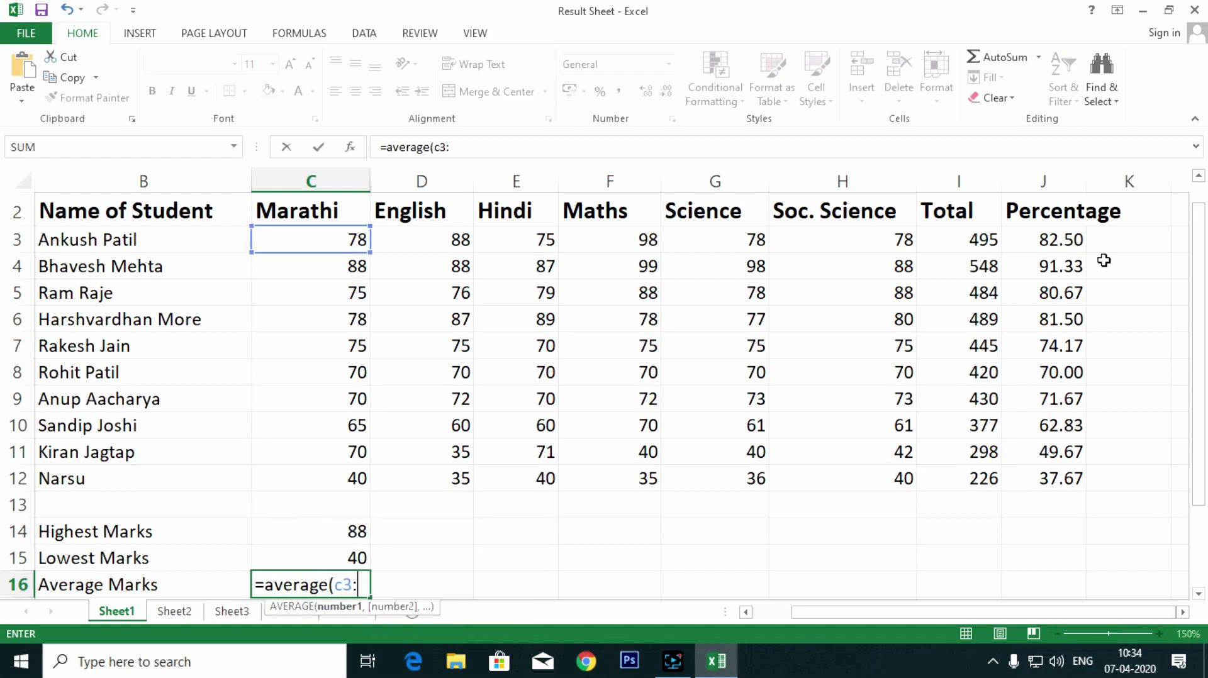
{"action": "type", "text": "c12)"}
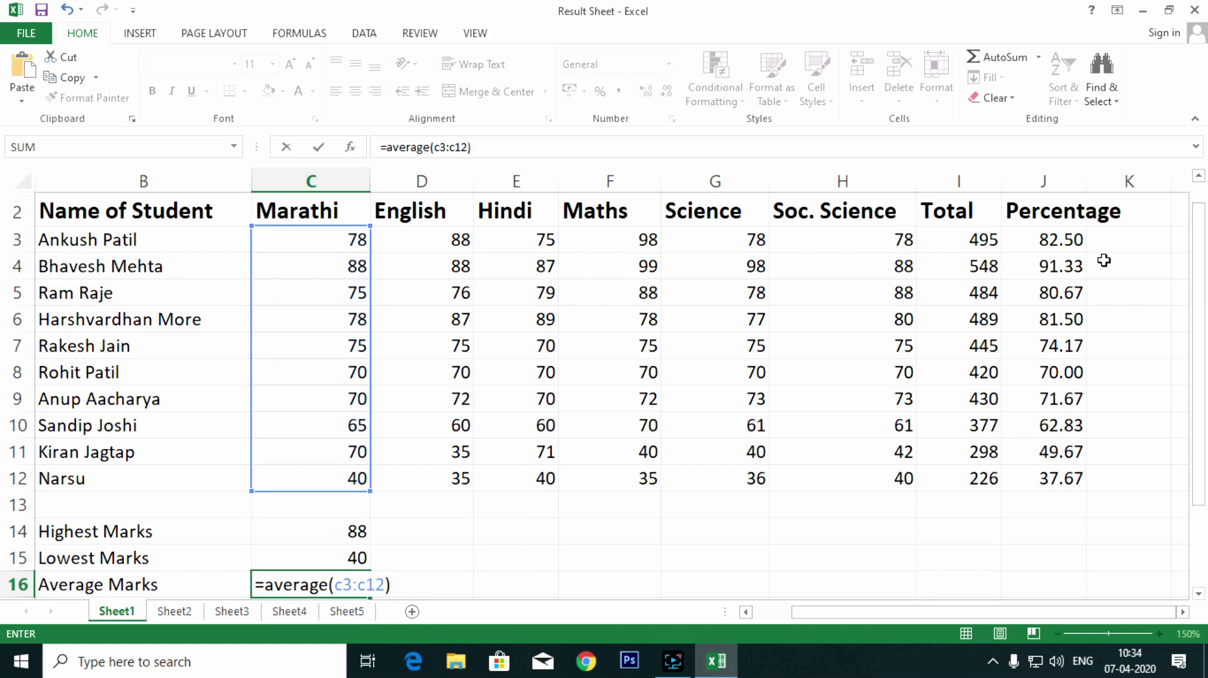
{"action": "key", "text": "Return"}
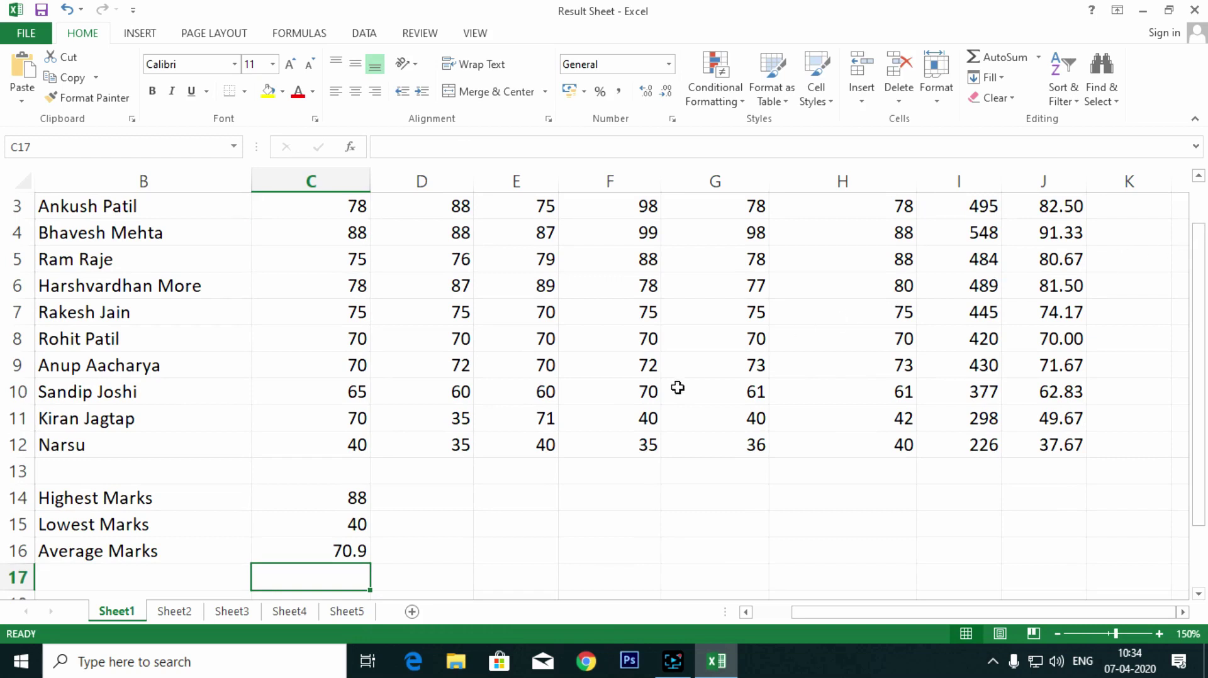
Enter =MAX(D3:D12) in D14 for English's highest mark, 88.
{"action": "scroll", "coordinate": [678, 388], "scroll_direction": "up", "scroll_amount": 1}
{"action": "left_click", "coordinate": [596, 556]}
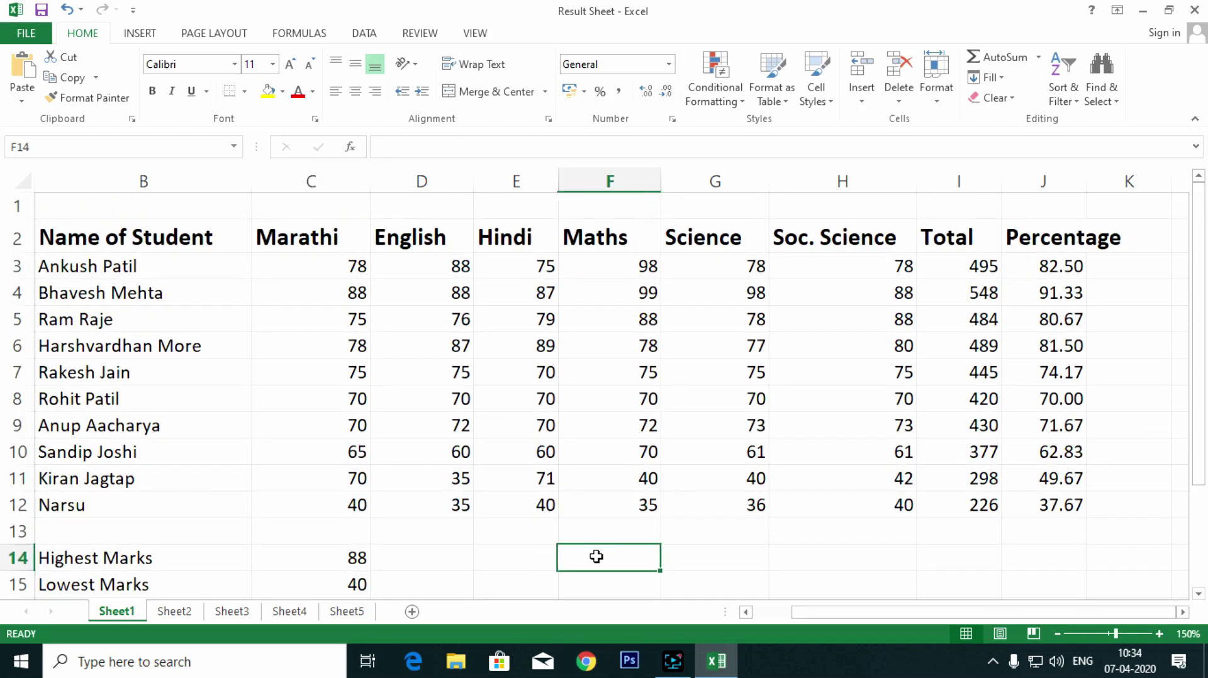
{"action": "left_click", "coordinate": [406, 551]}
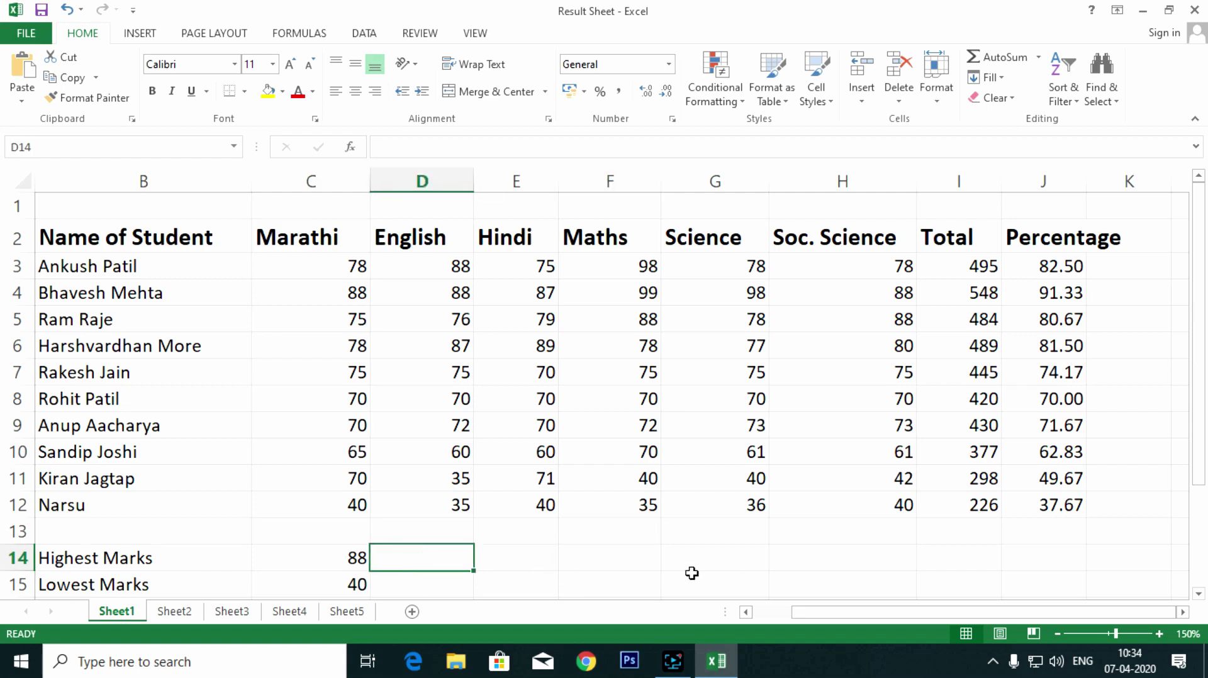
{"action": "type", "text": "=m"}
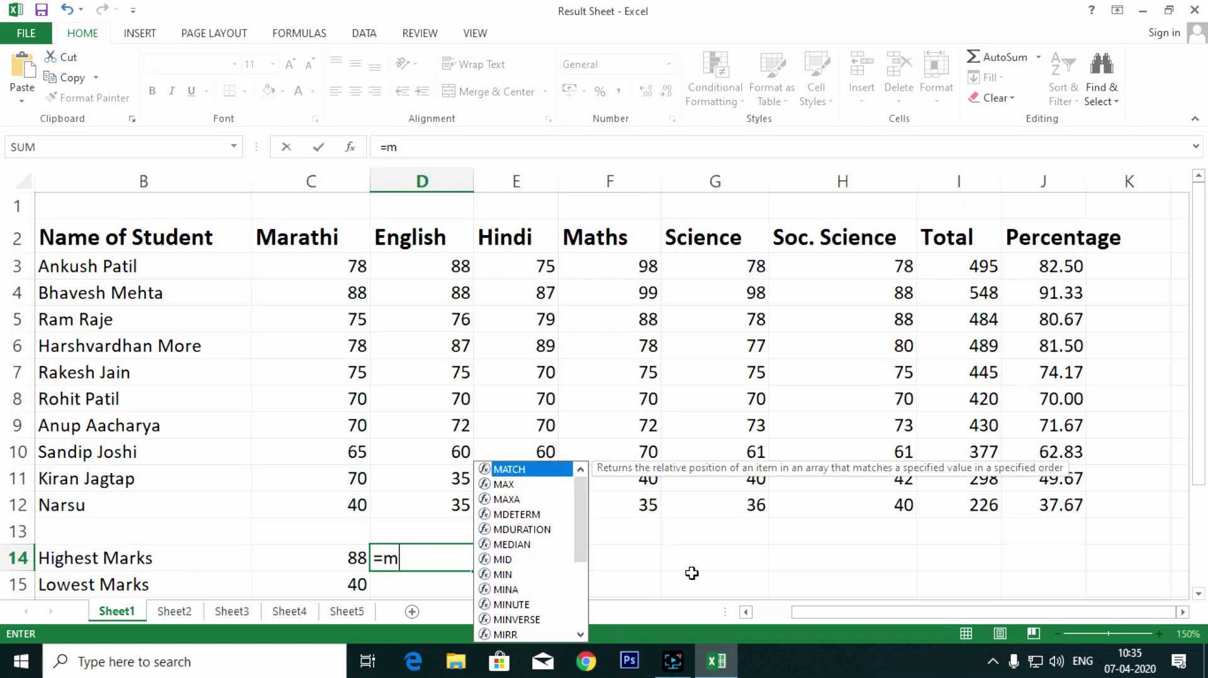
{"action": "type", "text": "ax("}
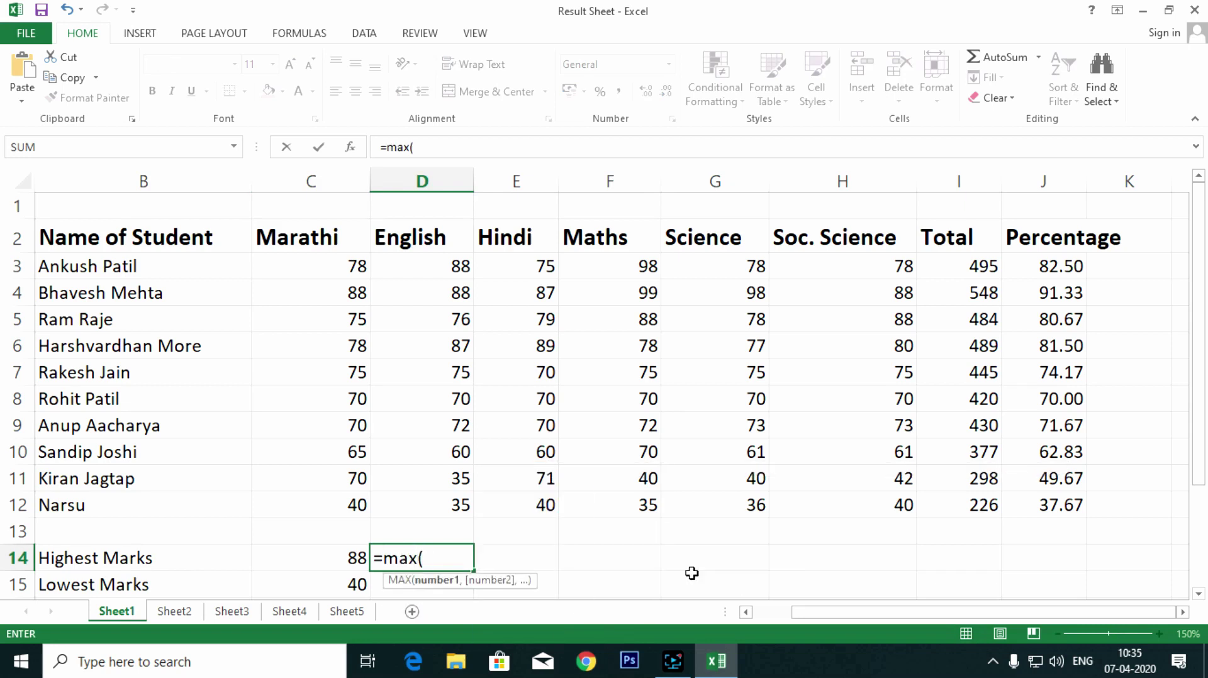
{"action": "left_click", "coordinate": [441, 263]}
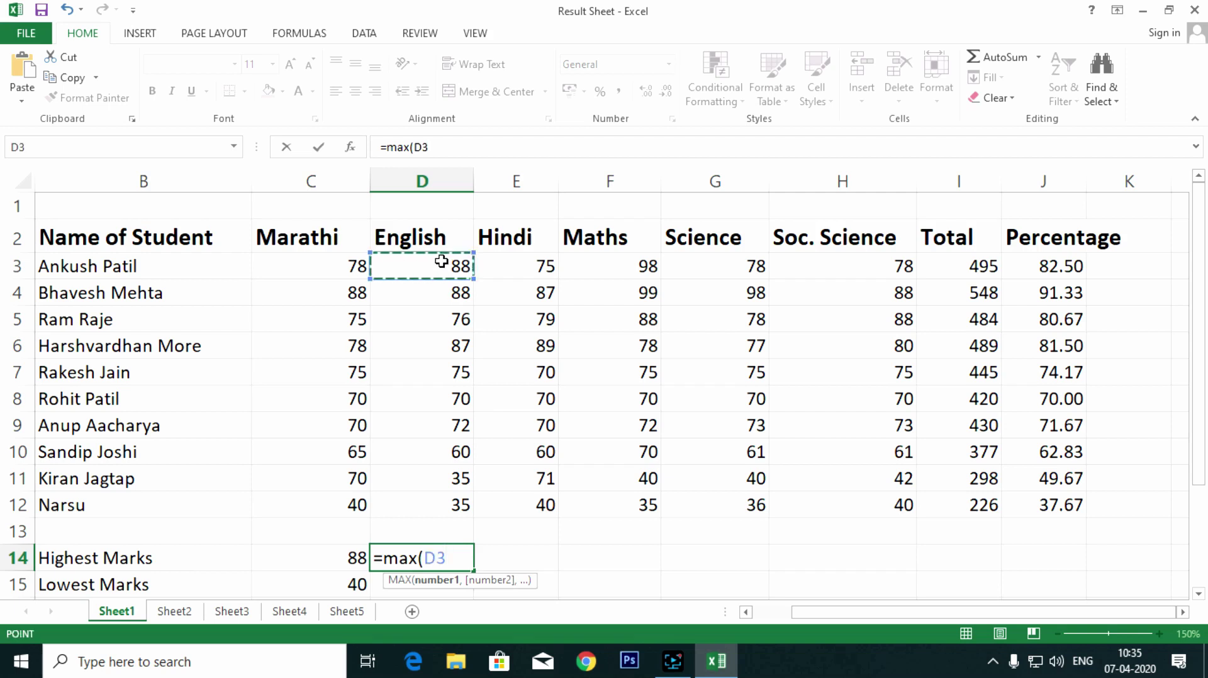
{"action": "left_click_drag", "start_coordinate": [441, 261], "coordinate": [452, 505]}
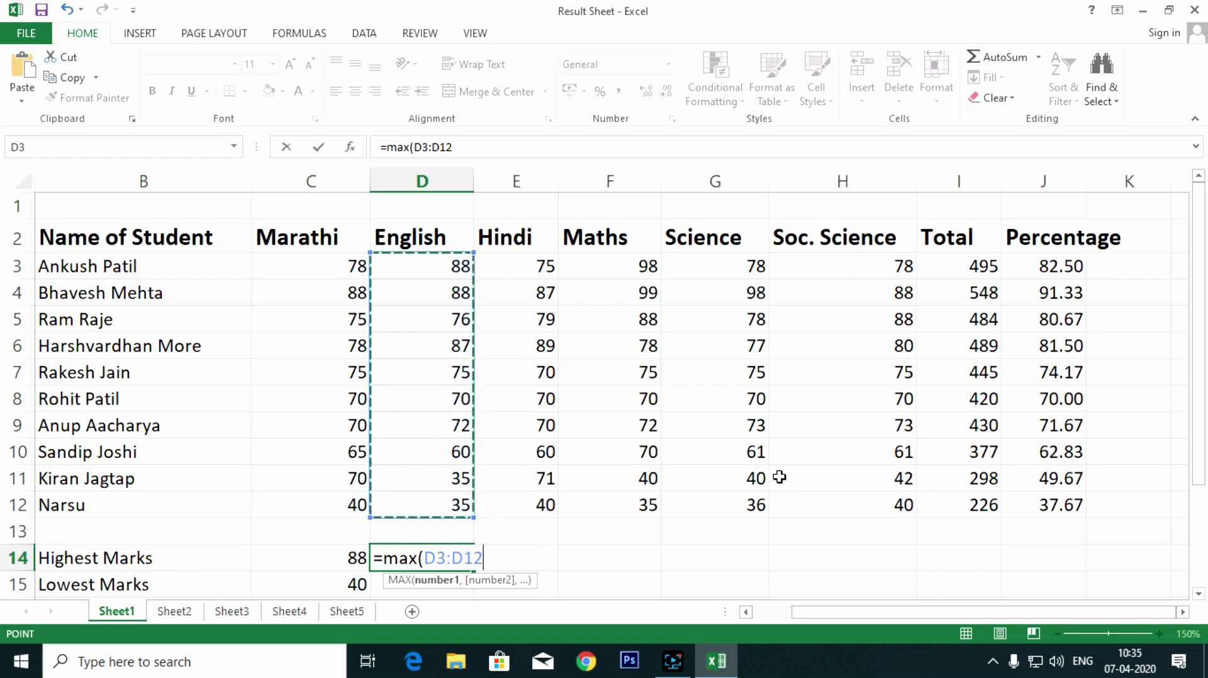
{"action": "type", "text": ")"}
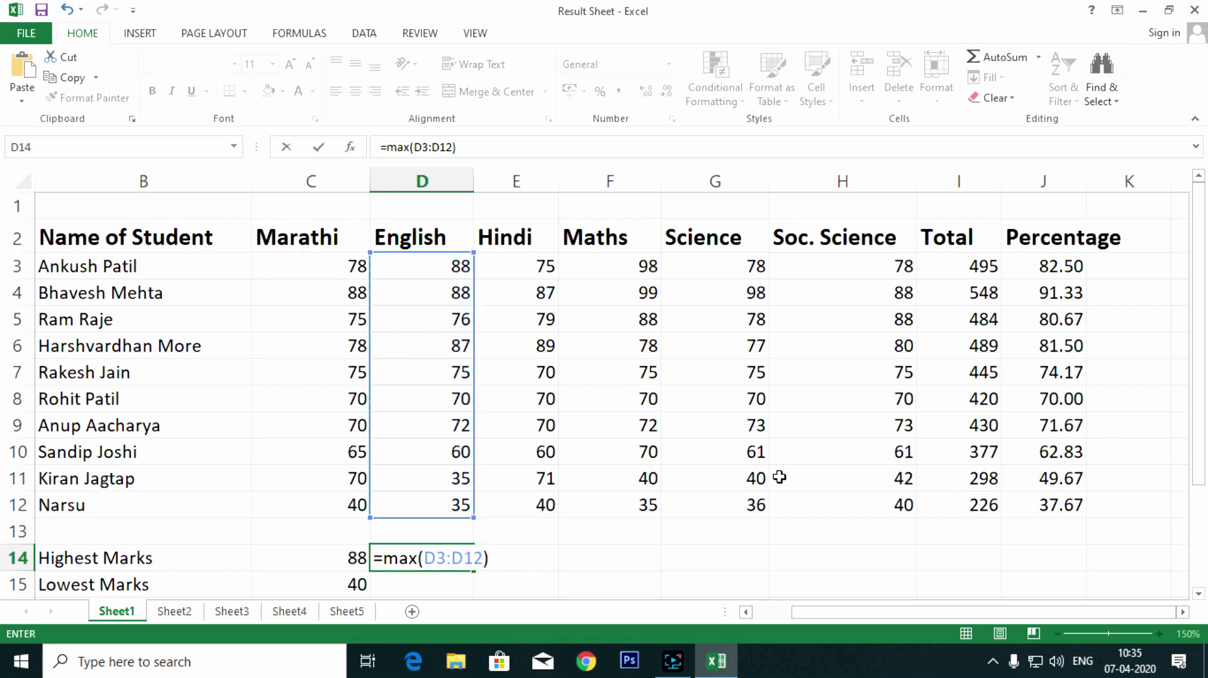
{"action": "key", "text": "Return"}
Enter =MAX(E3:E12) in E14 for Hindi's highest mark, 89.
{"action": "key", "text": "Up"}
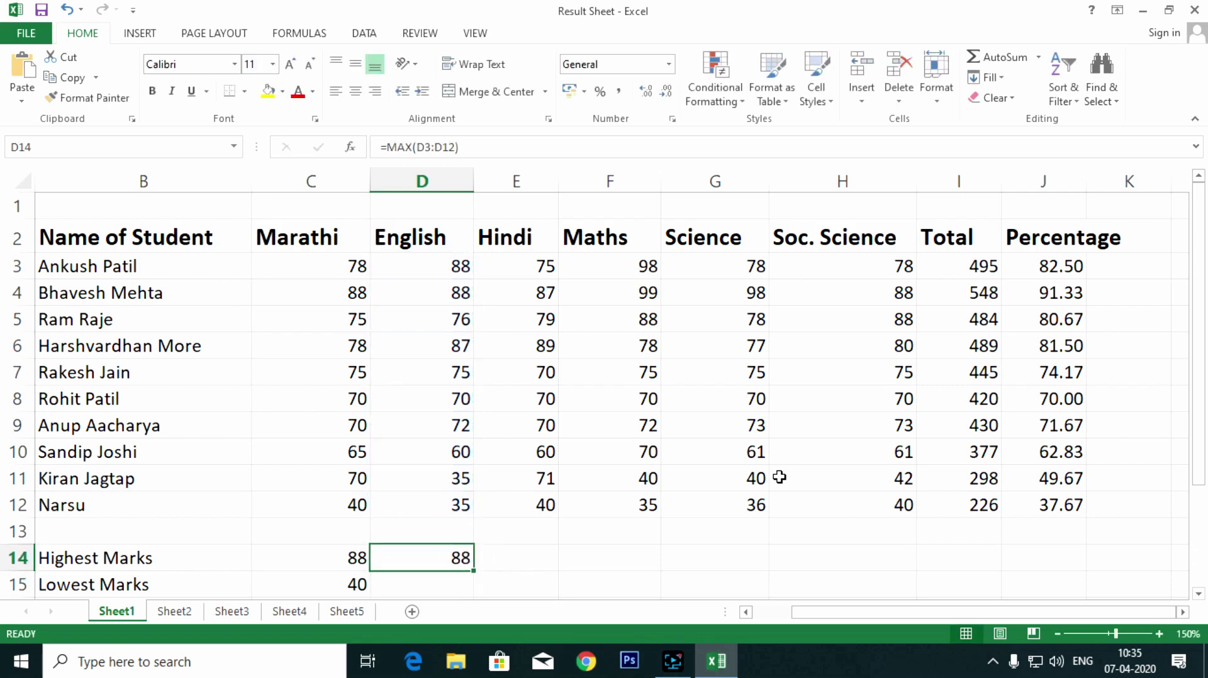
{"action": "key", "text": "Right"}
{"action": "type", "text": "=ma"}
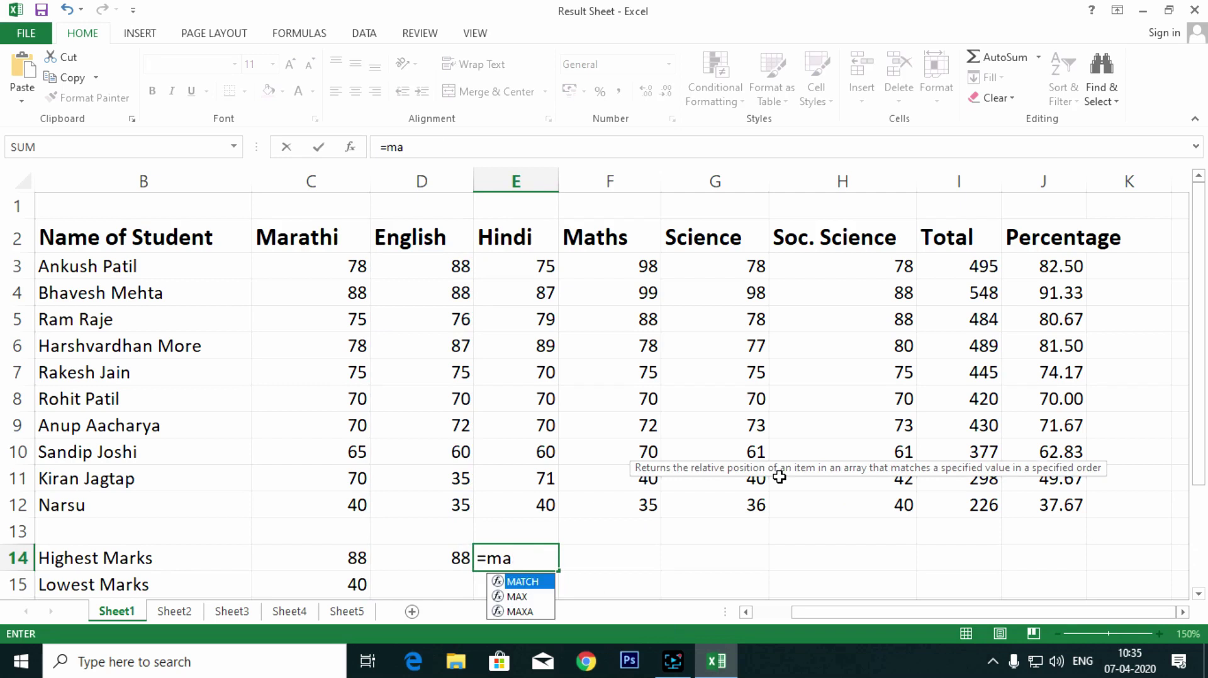
{"action": "type", "text": "("}
{"action": "key", "text": "BackSpace"}
{"action": "type", "text": "x"}
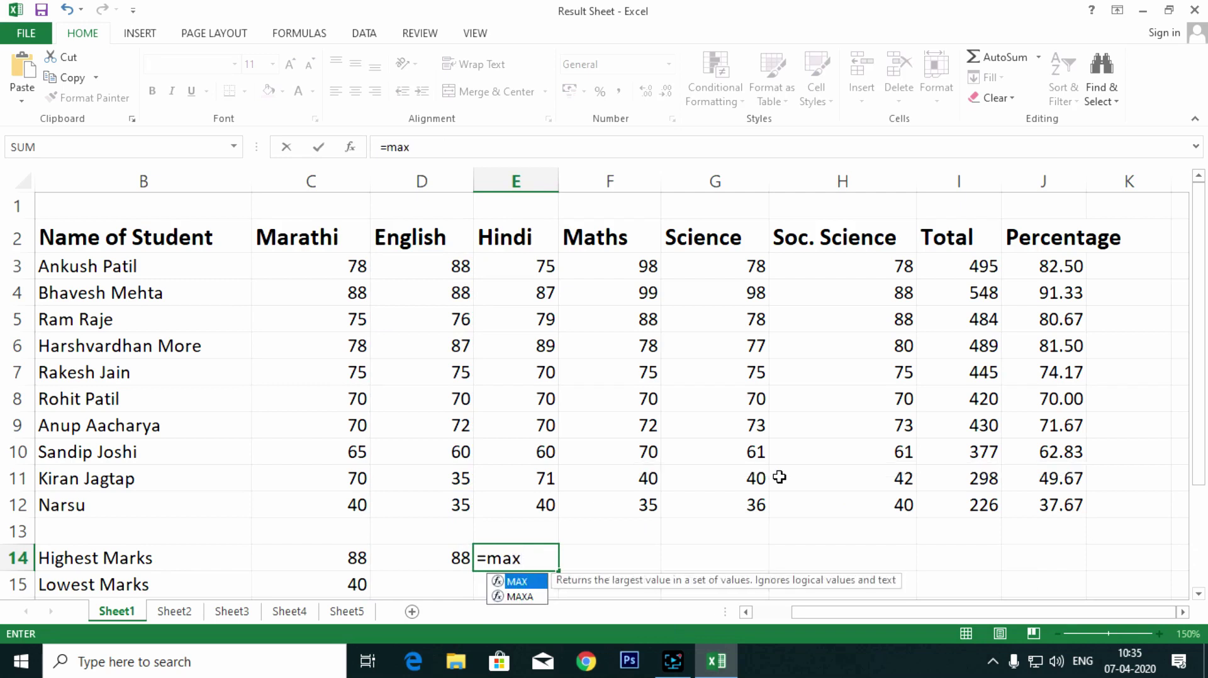
{"action": "type", "text": "("}
{"action": "mouse_move", "coordinate": [533, 263]}
{"action": "left_mouse_down"}
{"action": "mouse_move", "coordinate": [544, 345]}
{"action": "mouse_move", "coordinate": [532, 498]}
{"action": "left_mouse_up"}
{"action": "type", "text": ")"}
{"action": "key", "text": "Return"}
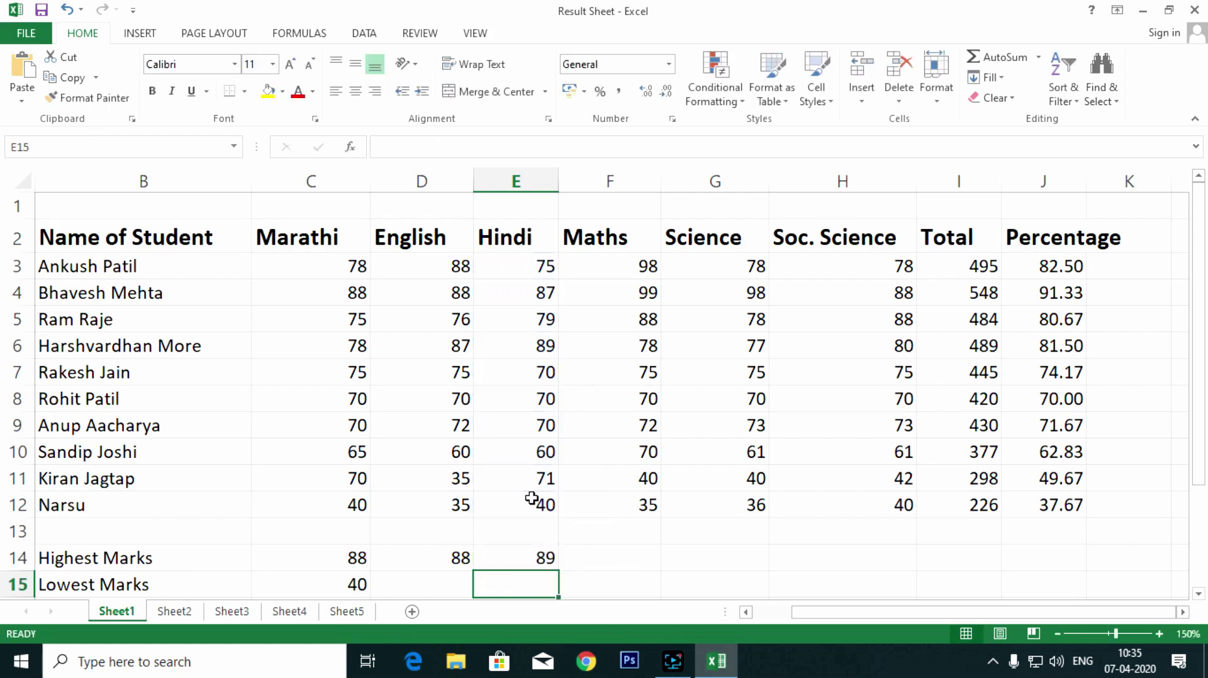
Clear the two hand-entered highest-mark results for English and Hindi in D14:E14.
{"action": "key", "text": "Down"}
{"action": "key", "text": "Down"}
{"action": "key", "text": "Up"}
{"action": "key", "text": "Up"}
{"action": "key", "text": "Up"}
{"action": "key", "text": "Left"}
{"action": "key", "text": "shift+Right"}
{"action": "key", "text": "Delete"}
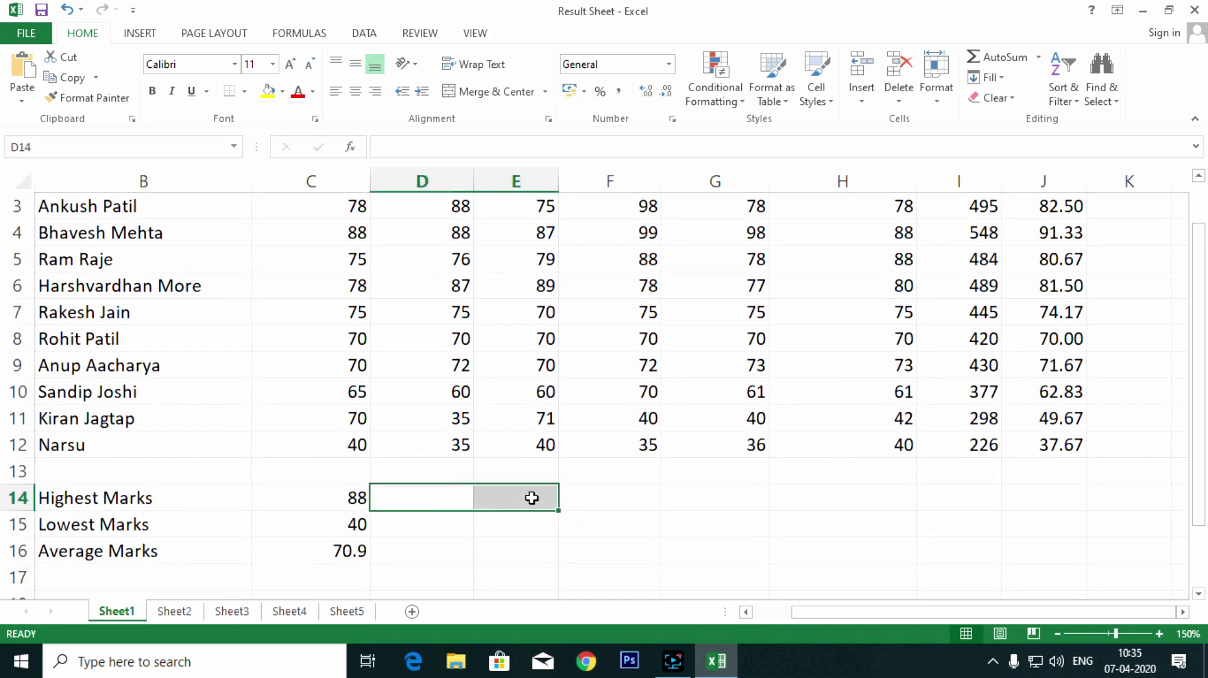
Fill the Marathi highest, lowest and average formulas in C14:C16 across to column H.
{"action": "key", "text": "Left"}
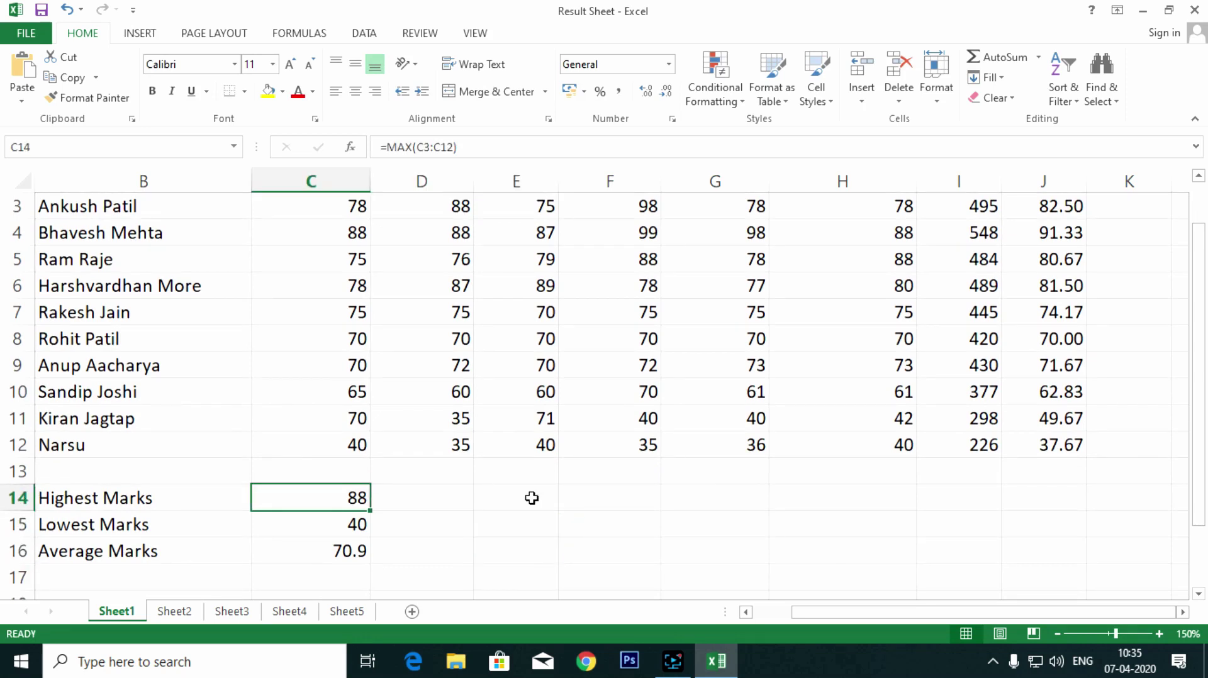
{"action": "key", "text": "shift+Down"}
{"action": "key", "text": "shift+Down"}
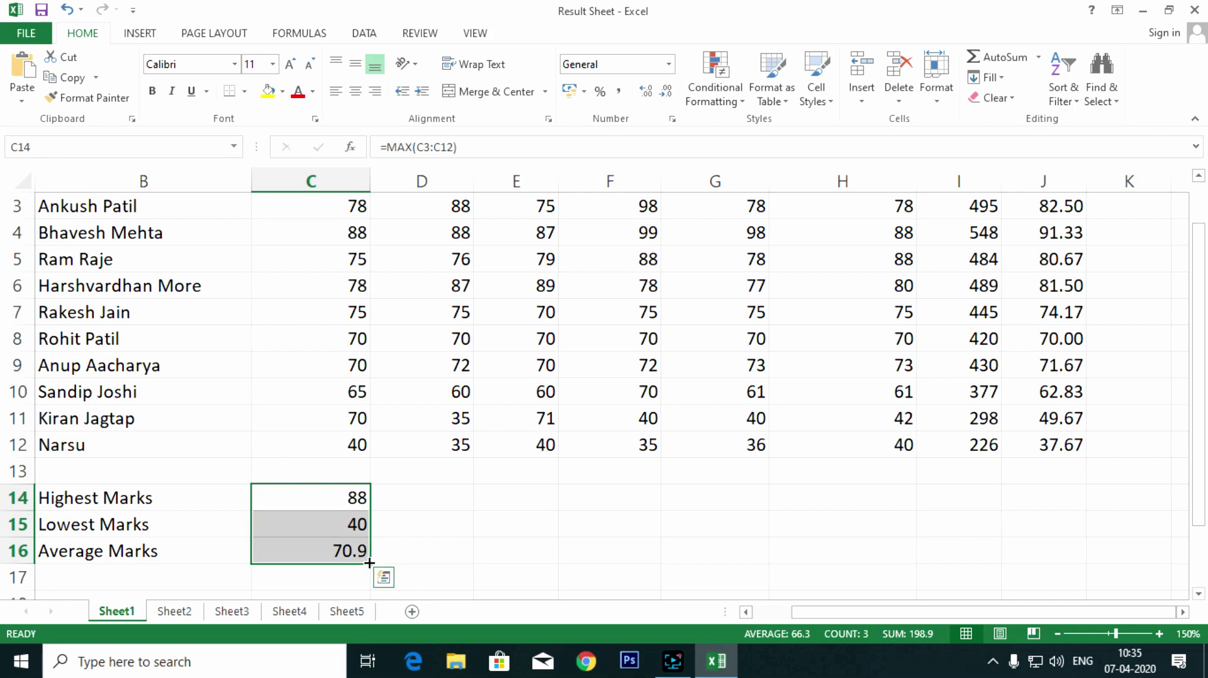
{"action": "left_click_drag", "start_coordinate": [370, 563], "coordinate": [868, 568]}
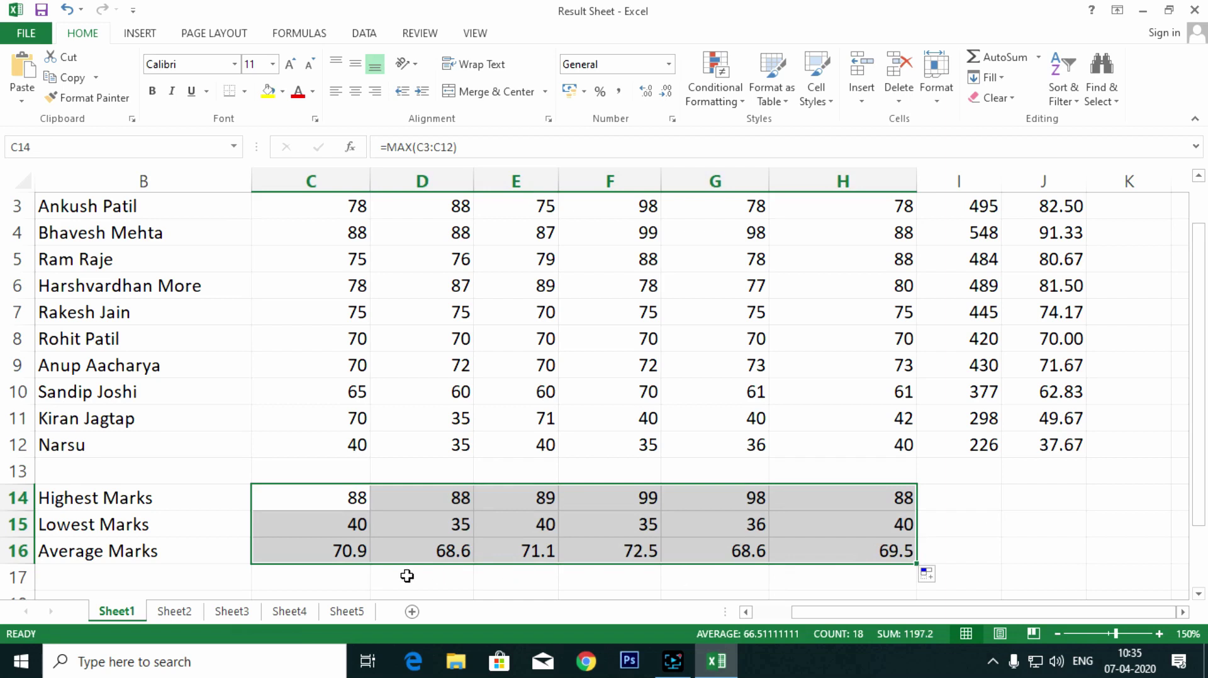
{"action": "left_click", "coordinate": [408, 577]}
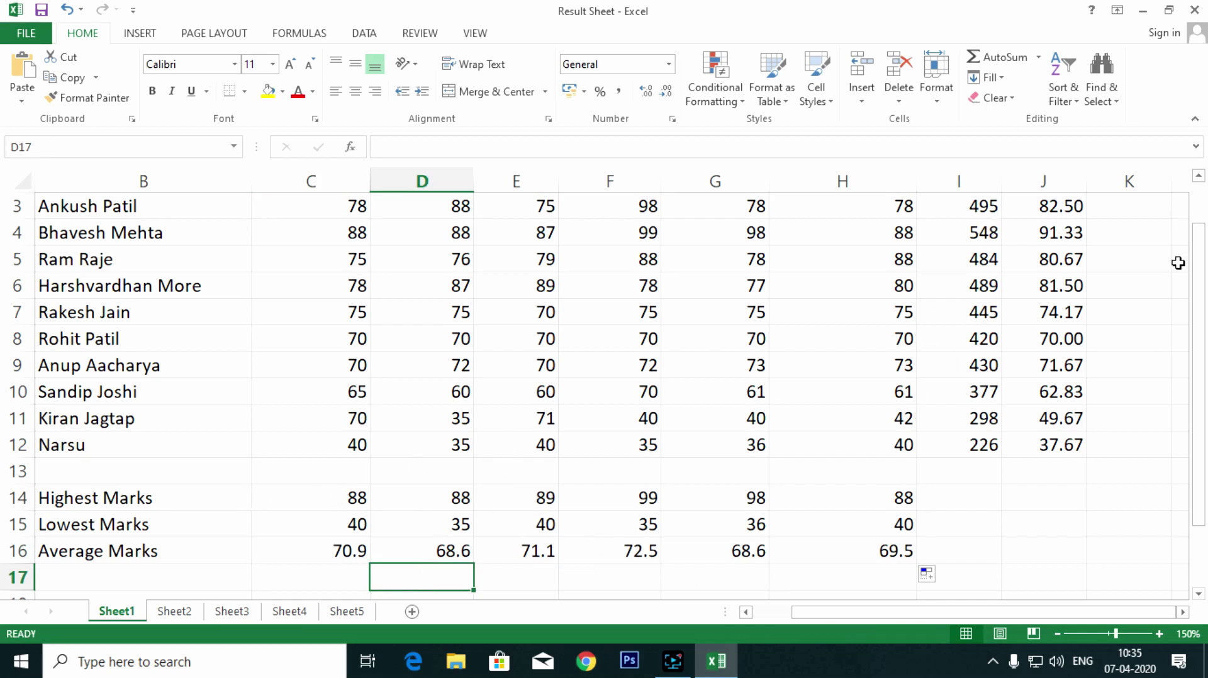
Inspect the Marathi, English and Hindi highest-mark formulas, leaving them unchanged.
{"action": "left_click", "coordinate": [319, 501]}
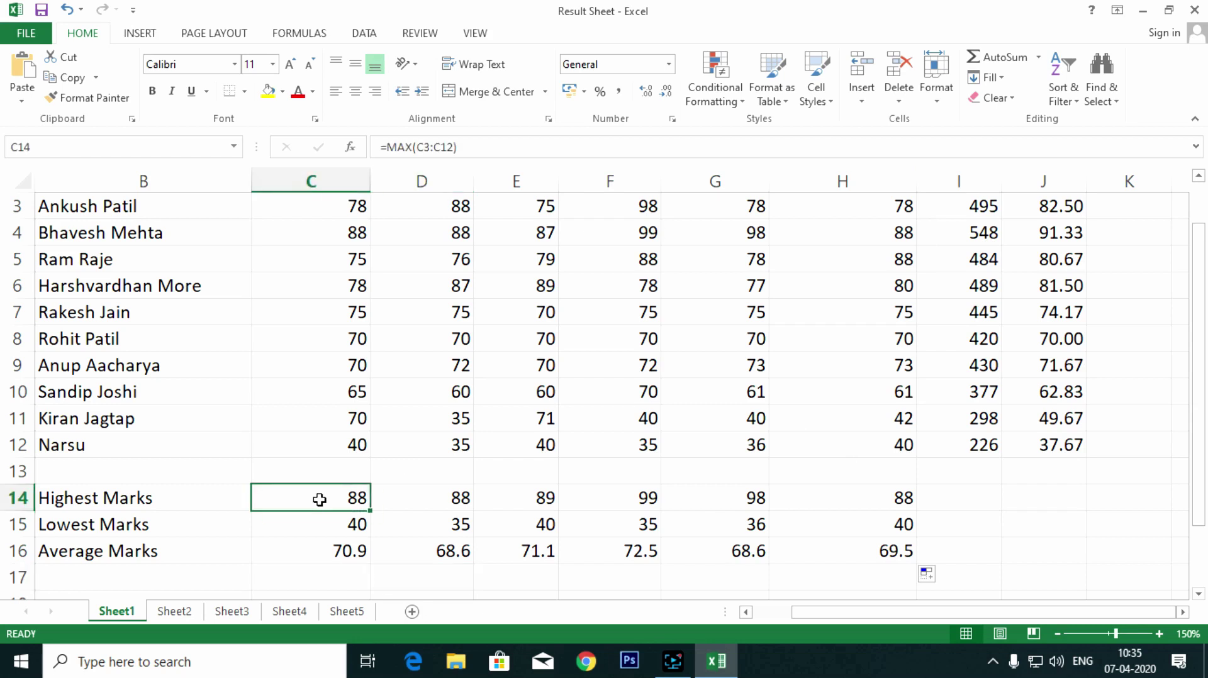
{"action": "double_click", "coordinate": [320, 500]}
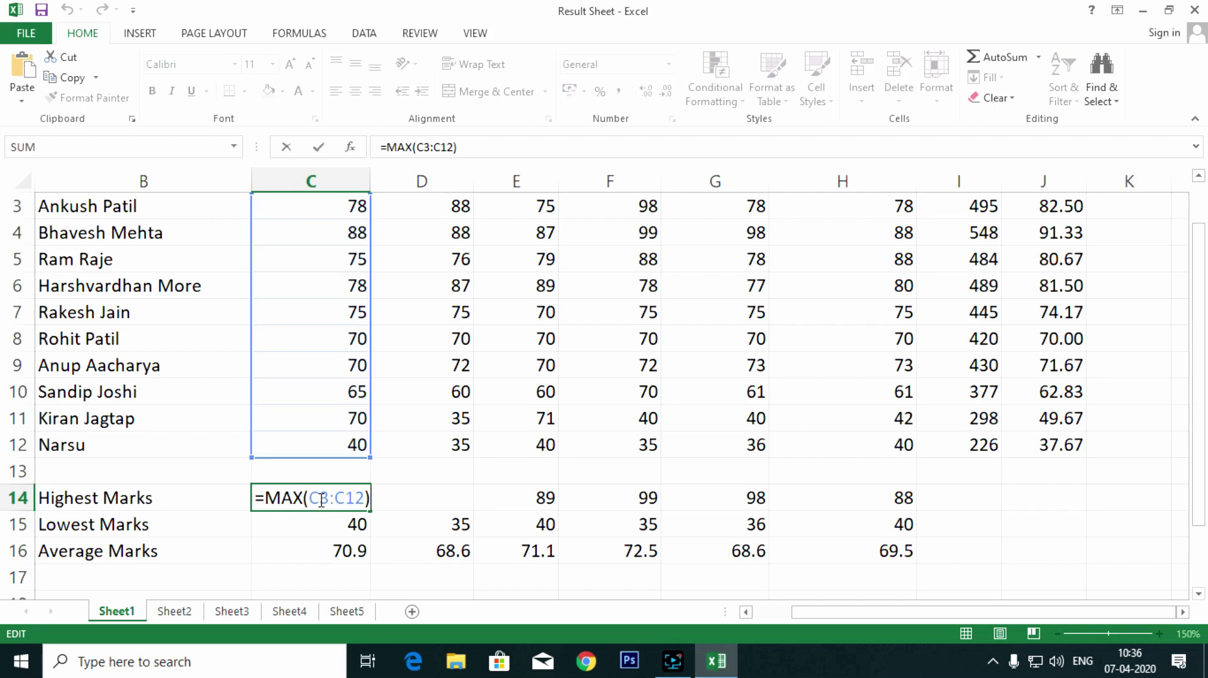
{"action": "key", "text": "Return"}
{"action": "key", "text": "Up"}
{"action": "key", "text": "Right"}
{"action": "key", "text": "ctrl+r"}
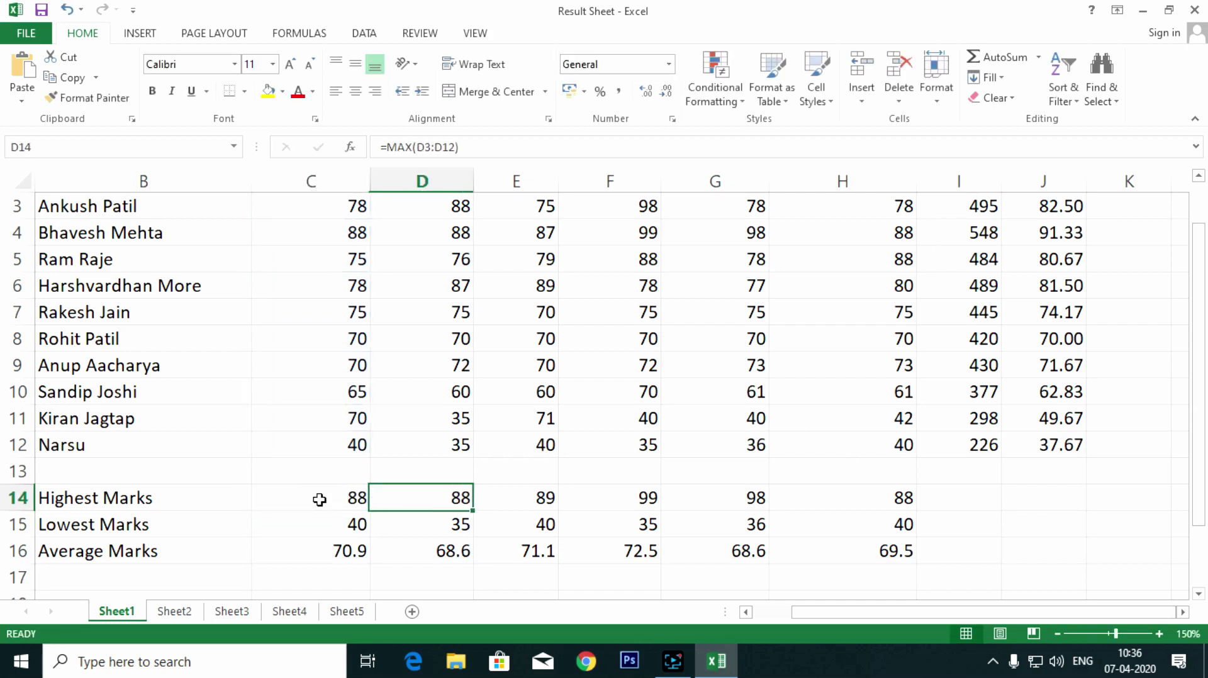
{"action": "key", "text": "F2"}
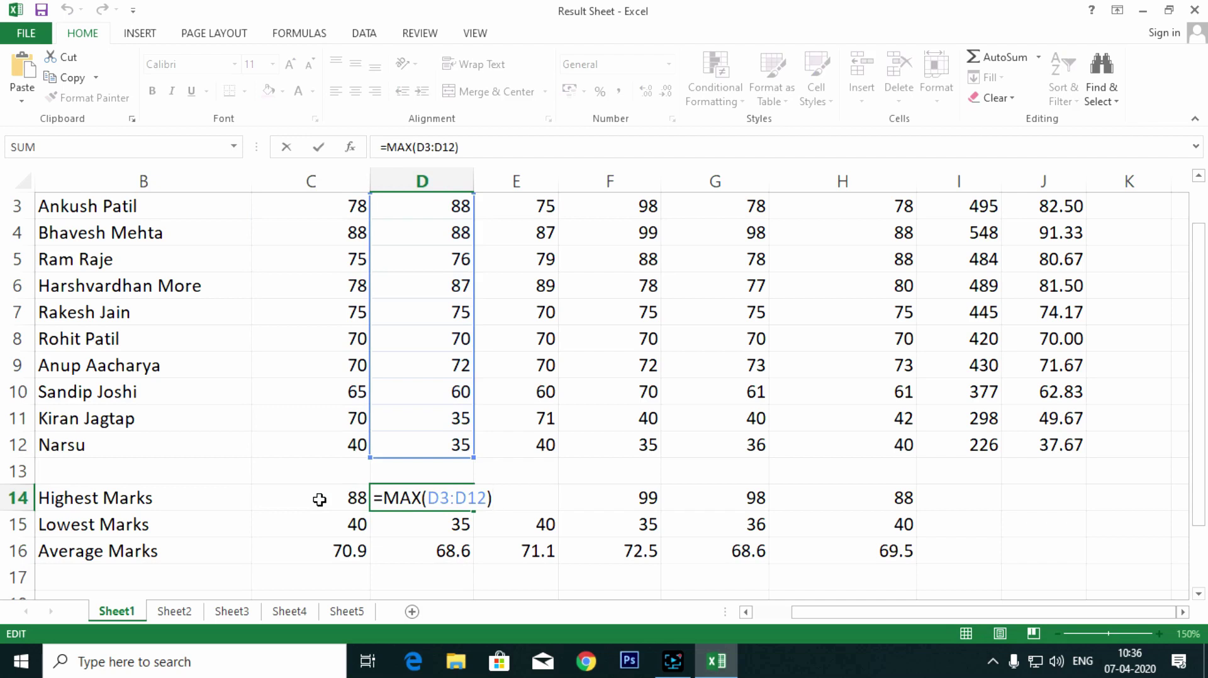
{"action": "key", "text": "Escape"}
{"action": "key", "text": "Return"}
{"action": "key", "text": "Right"}
{"action": "key", "text": "Up"}
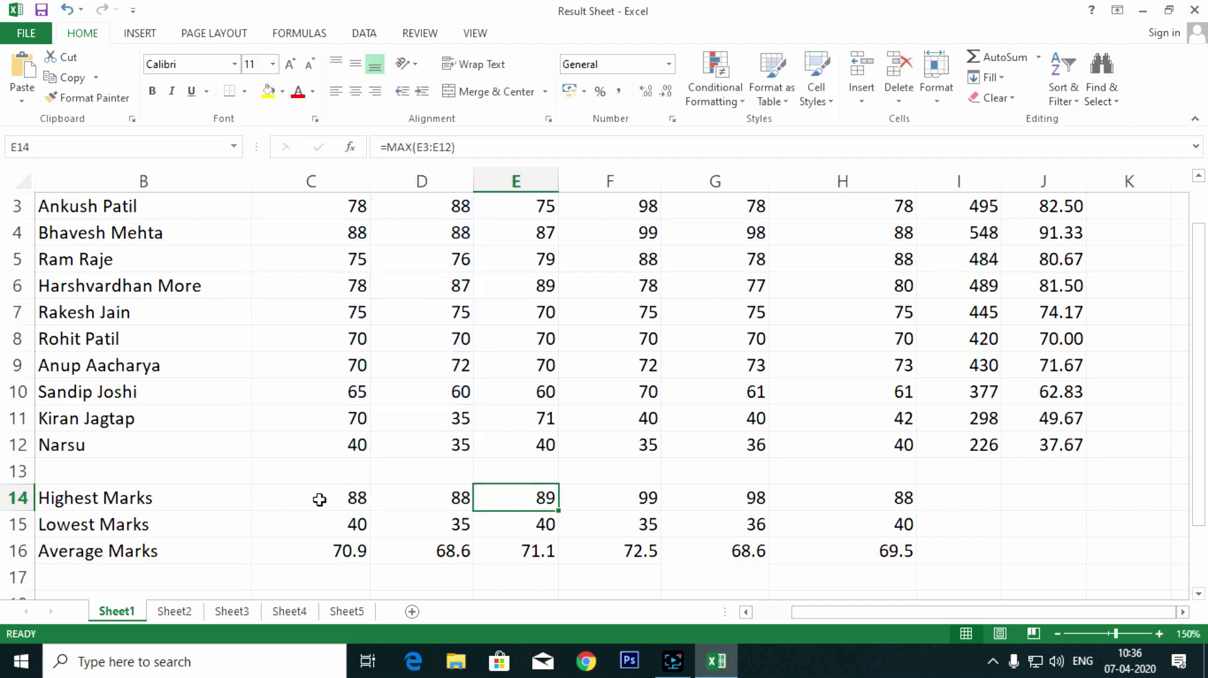
{"action": "key", "text": "F2"}
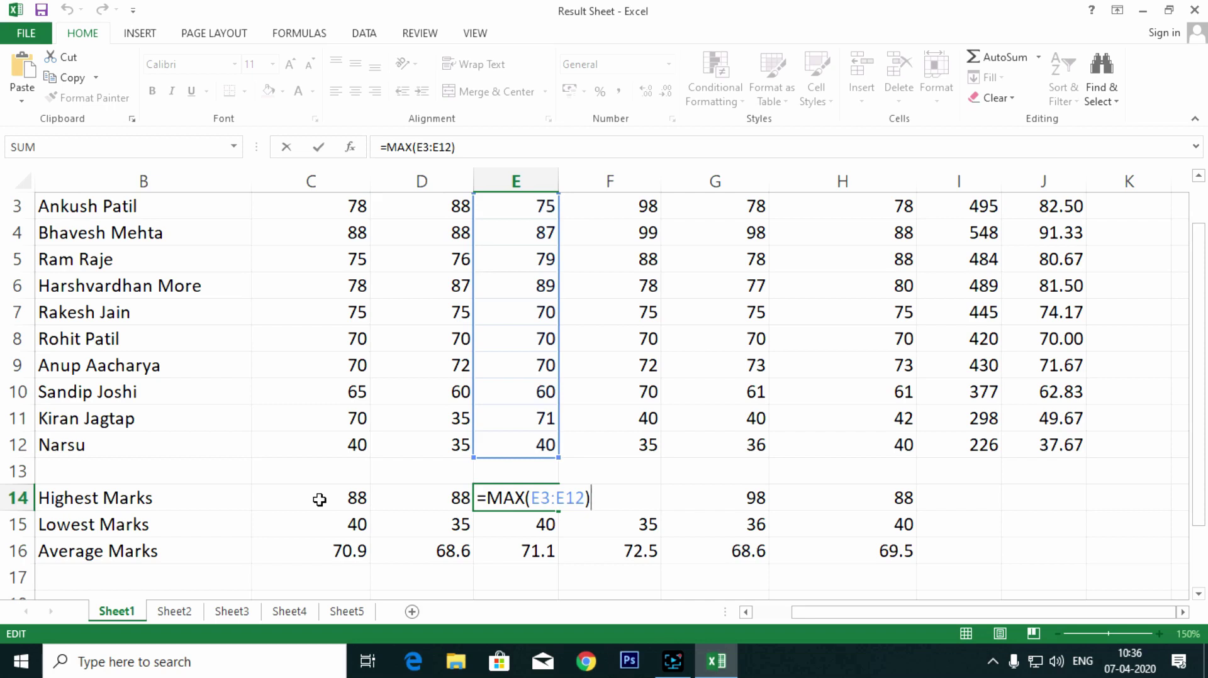
{"action": "key", "text": "Return"}
Inspect the Maths, Science and Soc. Science highest-mark formulas, leaving them unchanged.
{"action": "key", "text": "Up"}
{"action": "key", "text": "Right"}
{"action": "key", "text": "F2"}
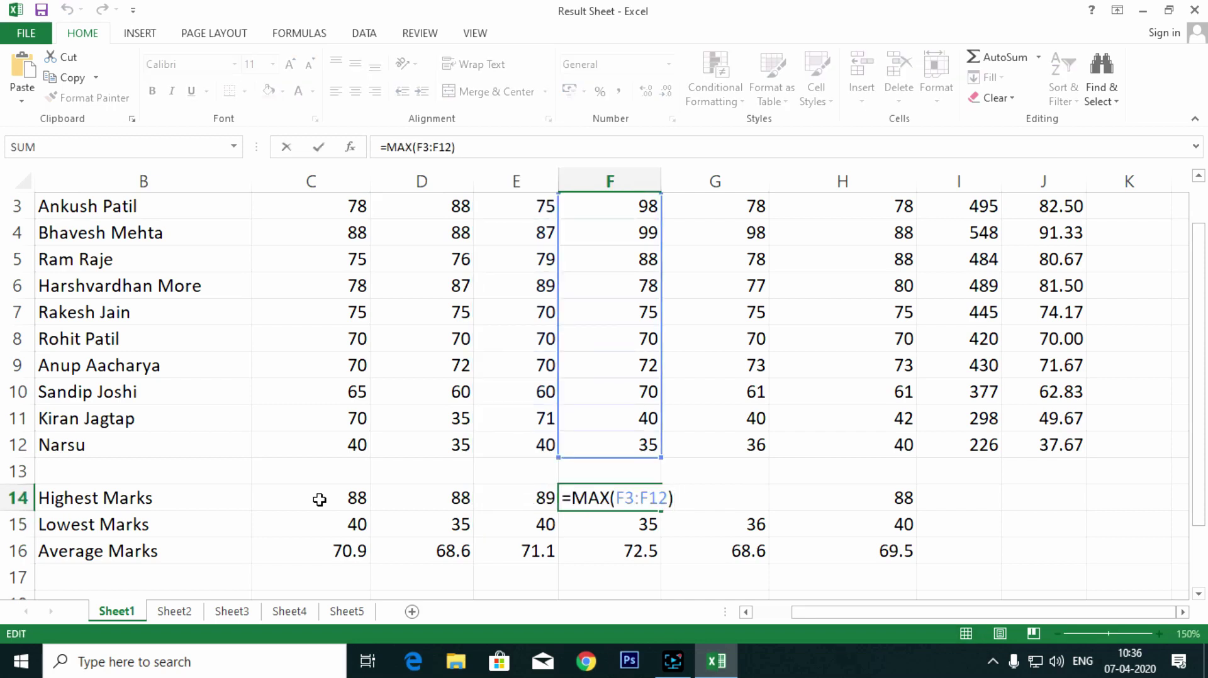
{"action": "key", "text": "Return"}
{"action": "key", "text": "Right"}
{"action": "key", "text": "Up"}
{"action": "key", "text": "F2"}
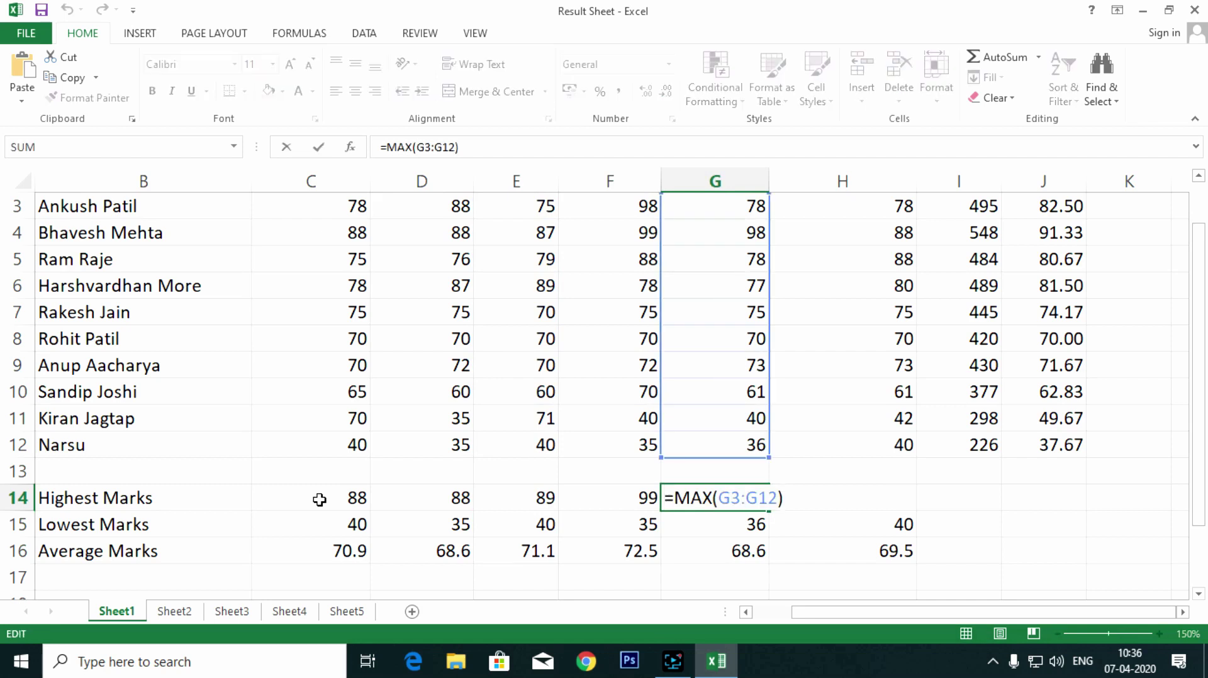
{"action": "key", "text": "Return"}
{"action": "key", "text": "Up"}
{"action": "key", "text": "Right"}
{"action": "key", "text": "F2"}
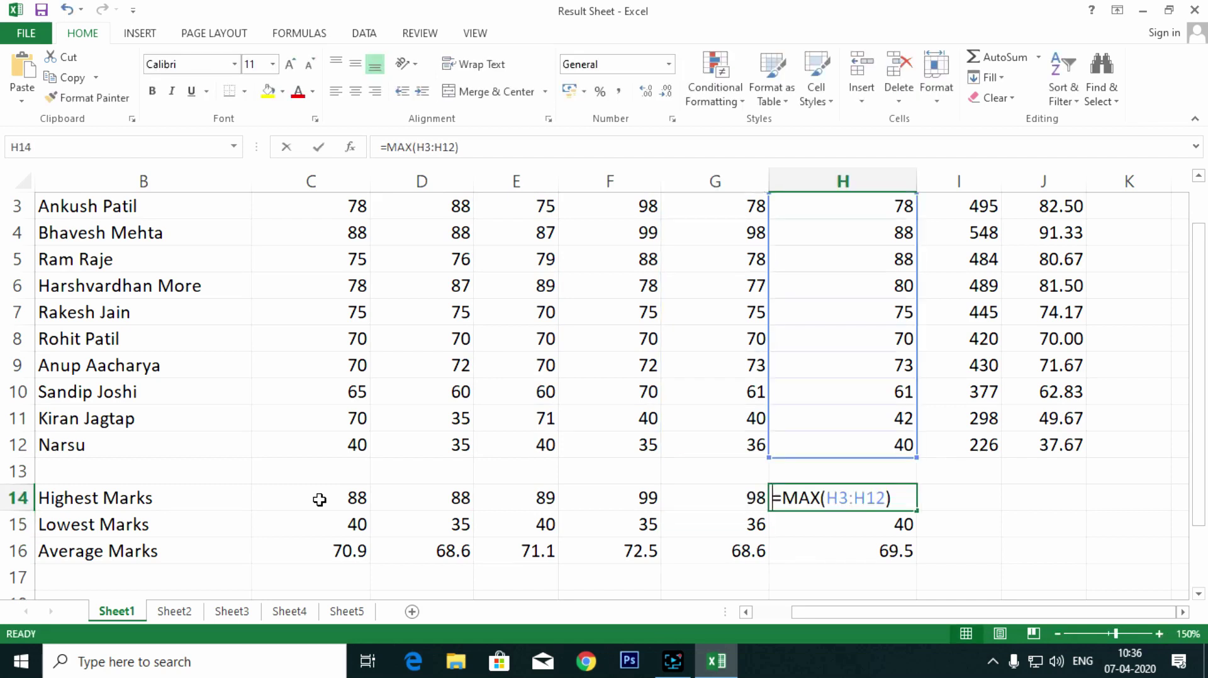
{"action": "key", "text": "Return"}
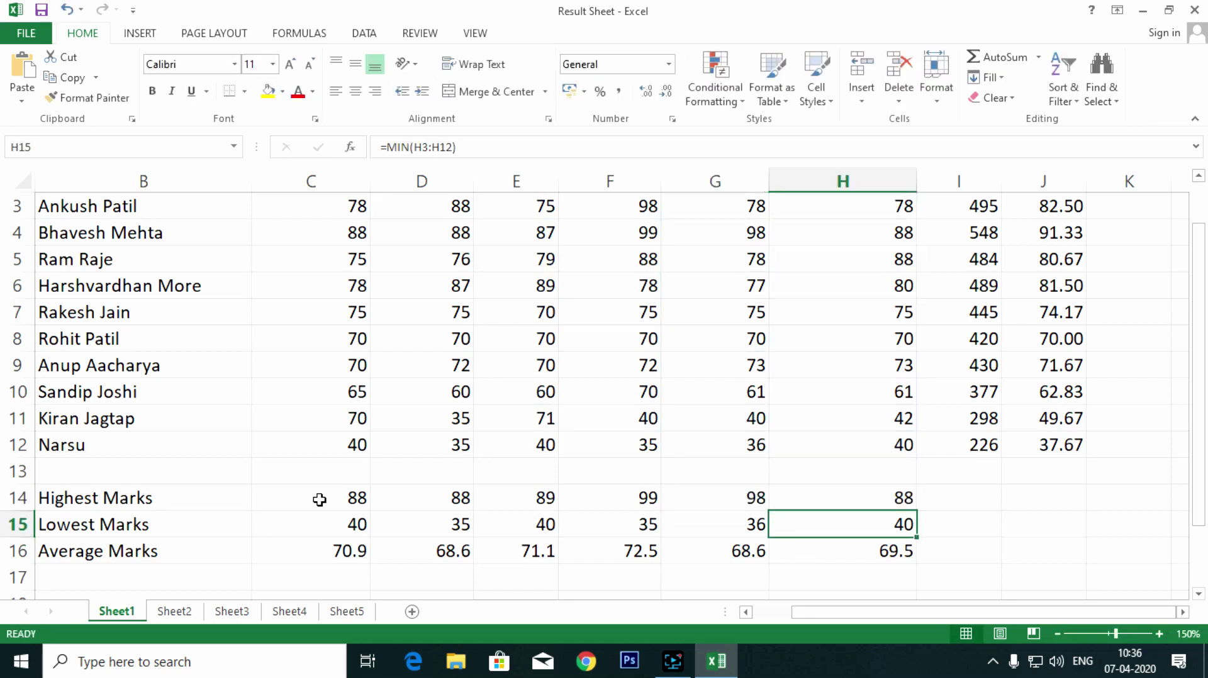
Review the Total, Percentage and roll-number columns, then return below the summary rows.
{"action": "key", "text": "Up"}
{"action": "key", "text": "Up"}
{"action": "key", "text": "Up"}
{"action": "key", "text": "Up"}
{"action": "key", "text": "Up"}
{"action": "key", "text": "Up"}
{"action": "key", "text": "Up"}
{"action": "key", "text": "Down"}
{"action": "key", "text": "Right"}
{"action": "key", "text": "Down"}
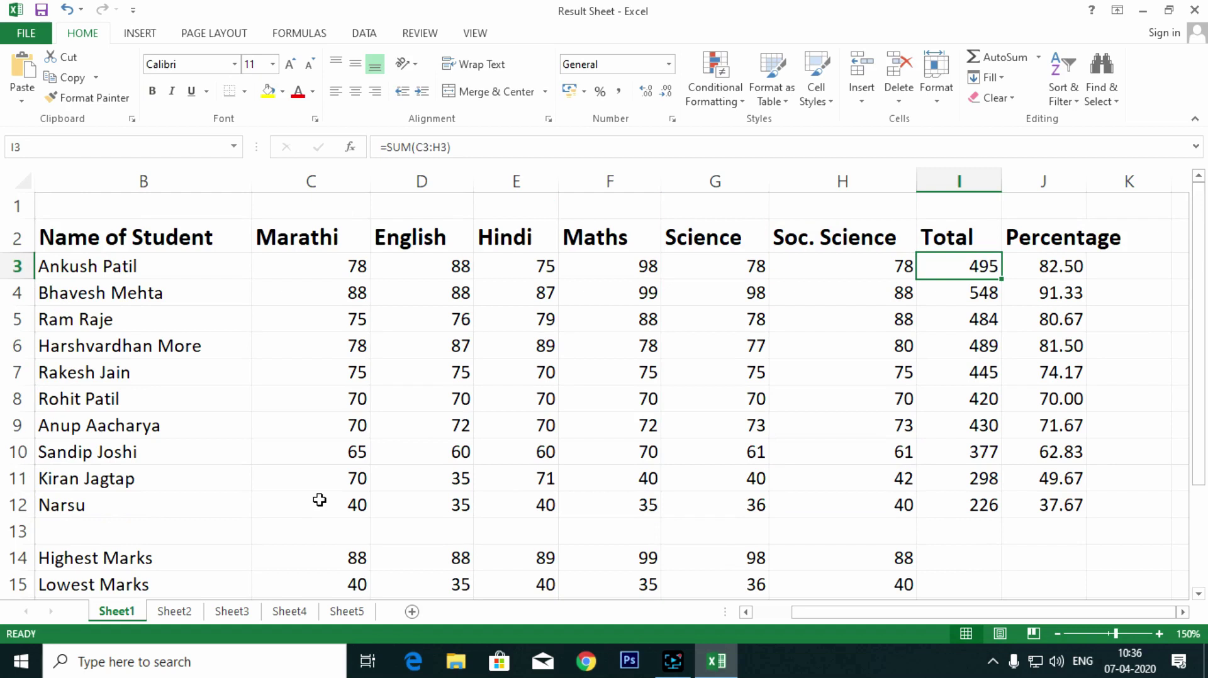
{"action": "key", "text": "Right"}
{"action": "key", "text": "Down"}
{"action": "key", "text": "Down"}
{"action": "key", "text": "Down"}
{"action": "key", "text": "Down"}
{"action": "key", "text": "Down"}
{"action": "key", "text": "Down"}
{"action": "key", "text": "Down"}
{"action": "key", "text": "Down"}
{"action": "key", "text": "Down"}
{"action": "key", "text": "Down"}
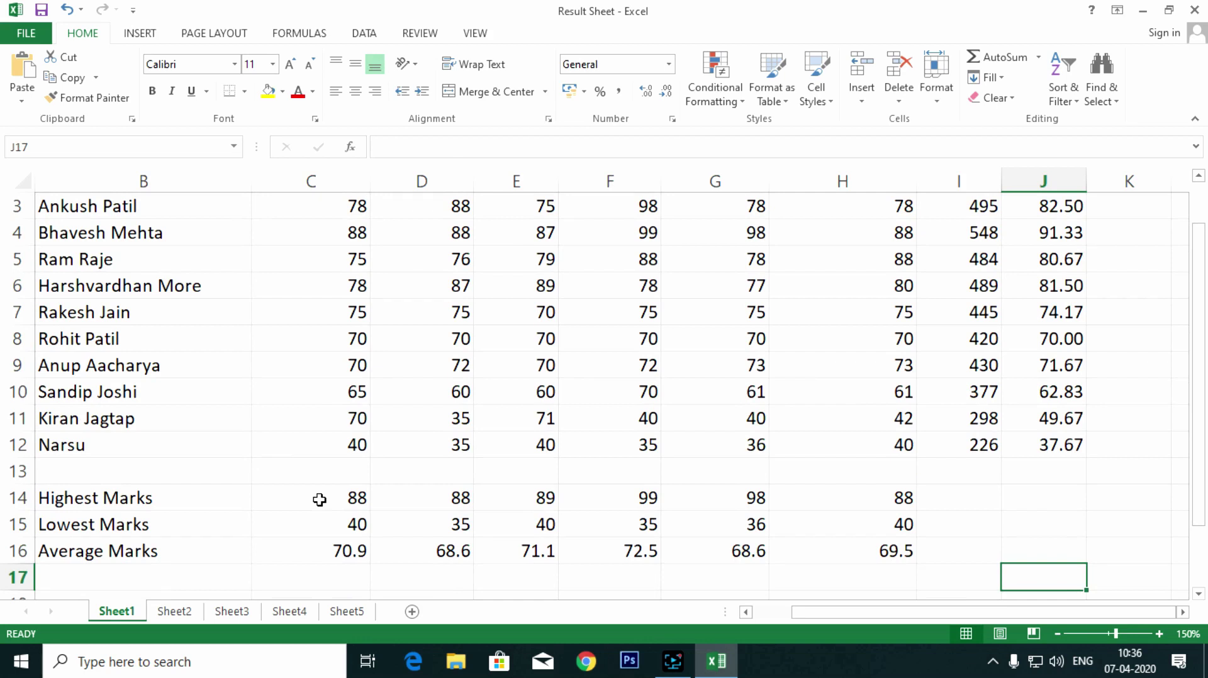
{"action": "key", "text": "Left"}
{"action": "key", "text": "Left"}
{"action": "key", "text": "Left"}
{"action": "key", "text": "Left"}
{"action": "key", "text": "Left"}
{"action": "key", "text": "Left"}
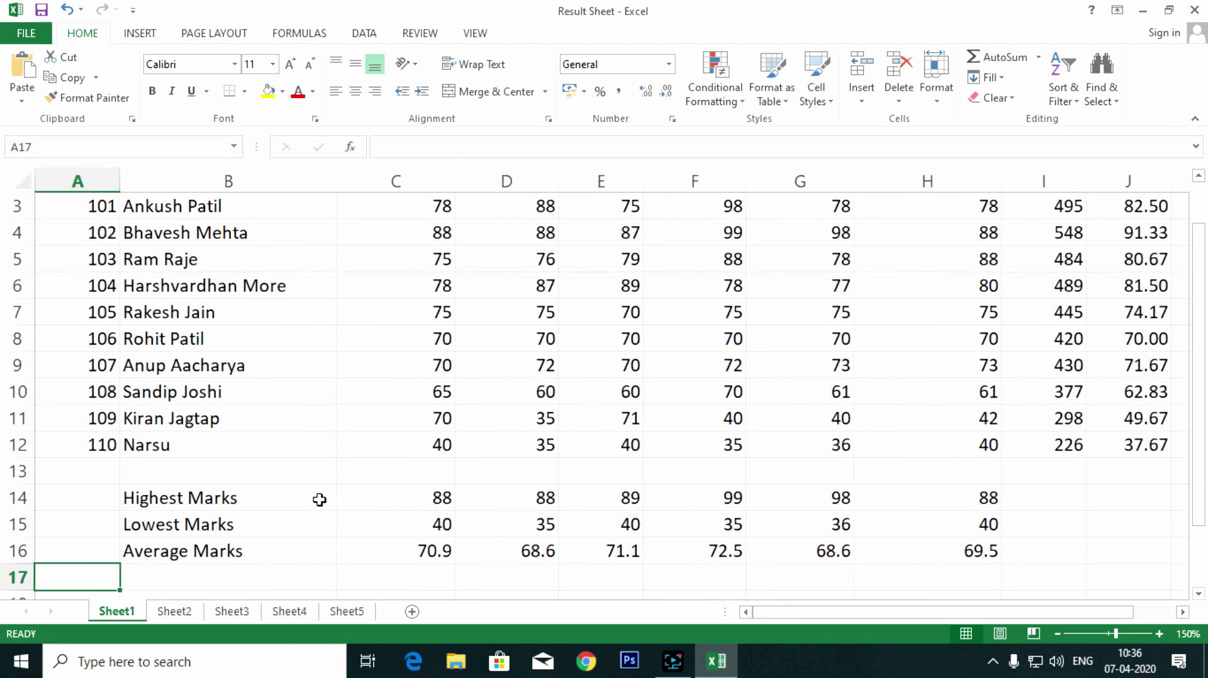
{"action": "key", "text": "Up"}
{"action": "key", "text": "Up"}
{"action": "key", "text": "Up"}
{"action": "key", "text": "Up"}
{"action": "key", "text": "Down"}
{"action": "key", "text": "Down"}
{"action": "key", "text": "Down"}
{"action": "key", "text": "Down"}
{"action": "key", "text": "Down"}
{"action": "key", "text": "Down"}
{"action": "key", "text": "Down"}
{"action": "key", "text": "Down"}
{"action": "key", "text": "Down"}
{"action": "key", "text": "Down"}
{"action": "key", "text": "Down"}
{"action": "key", "text": "Down"}
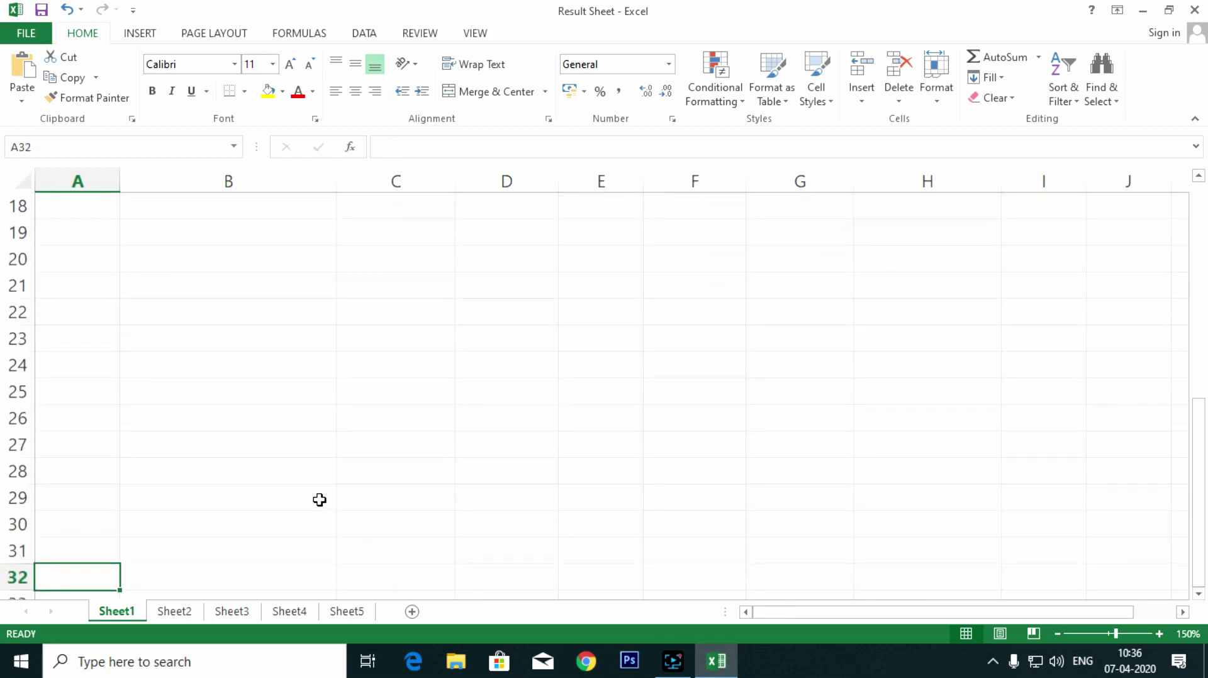
In B23 enter =sum(45,56,67,78) to get 246.
{"action": "left_click", "coordinate": [225, 339]}
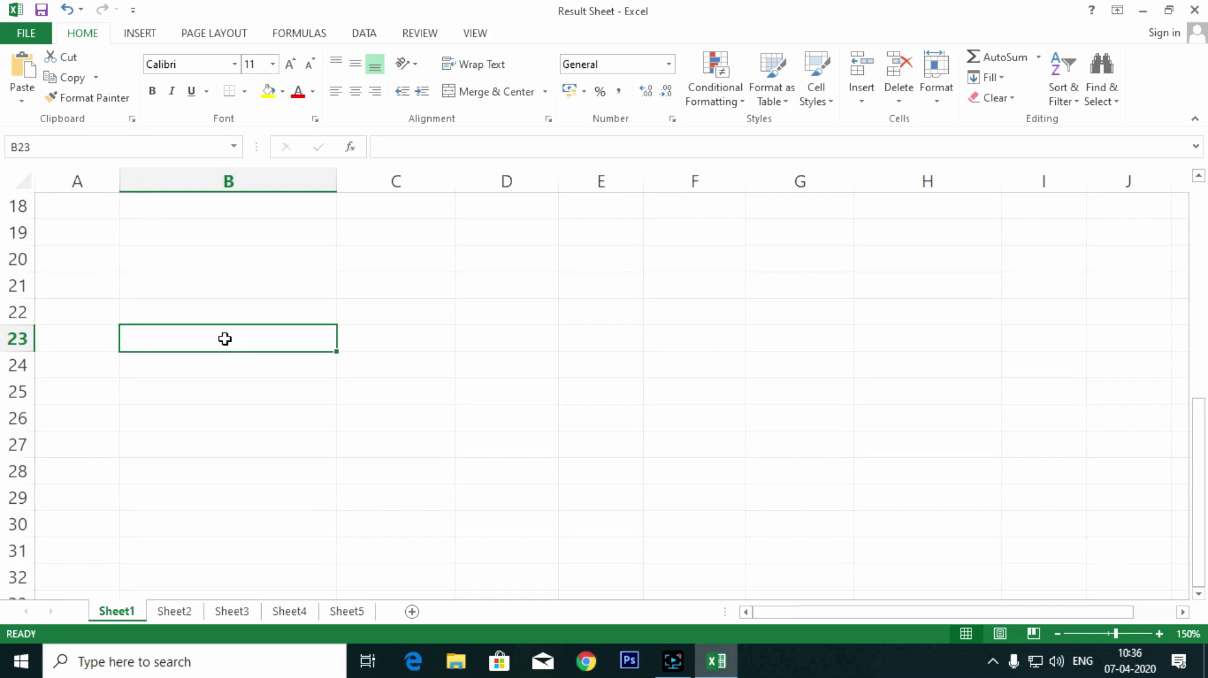
{"action": "type", "text": "=sum("}
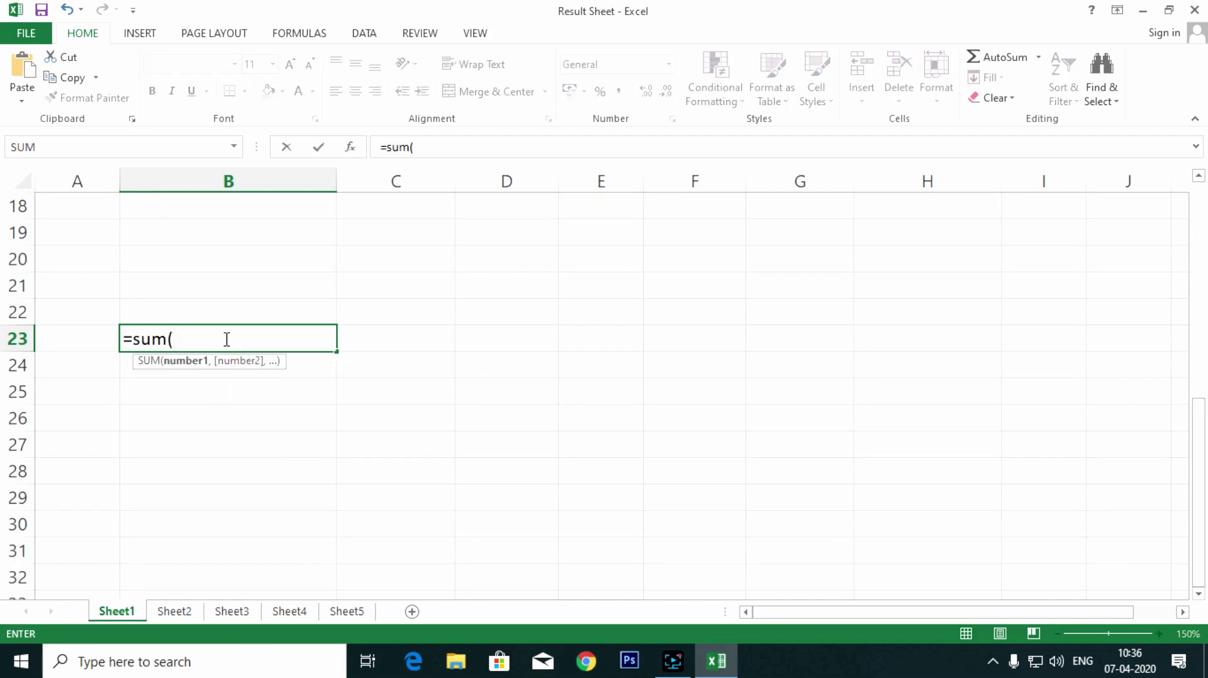
{"action": "type", "text": "45,56,67,78)"}
{"action": "key", "text": "Return"}
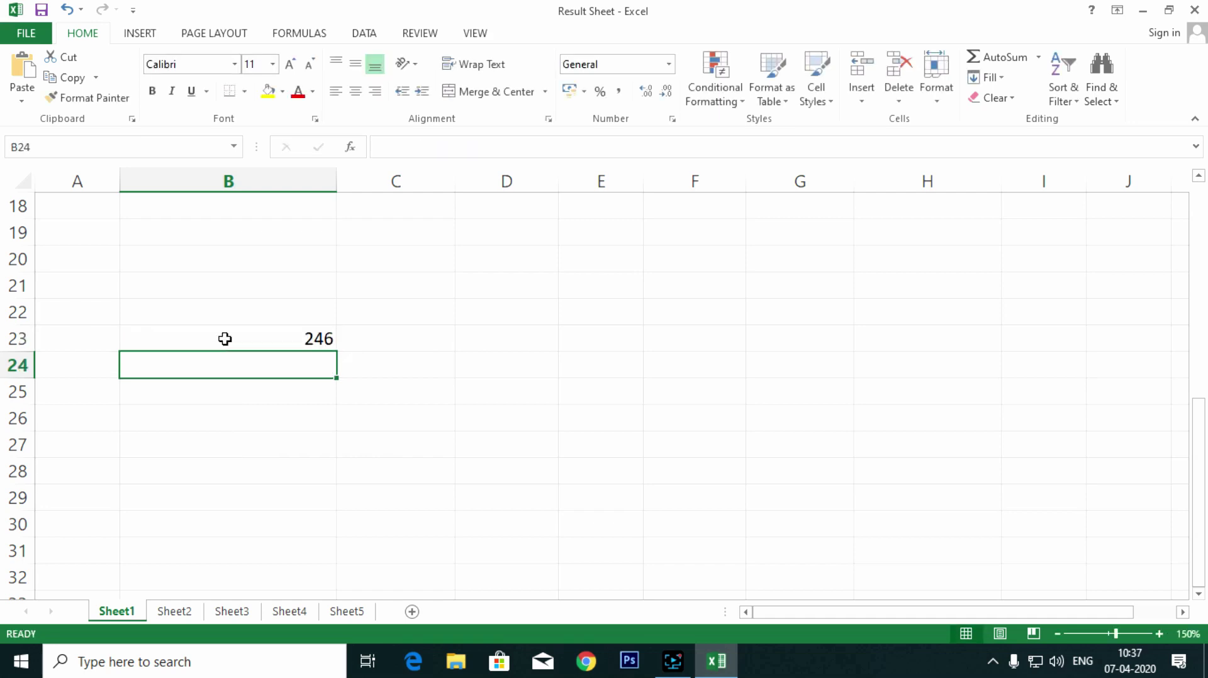
Enter the whole-table total =sum(c3:h12) in B24, then delete the practice sums.
{"action": "type", "text": "=sum"}
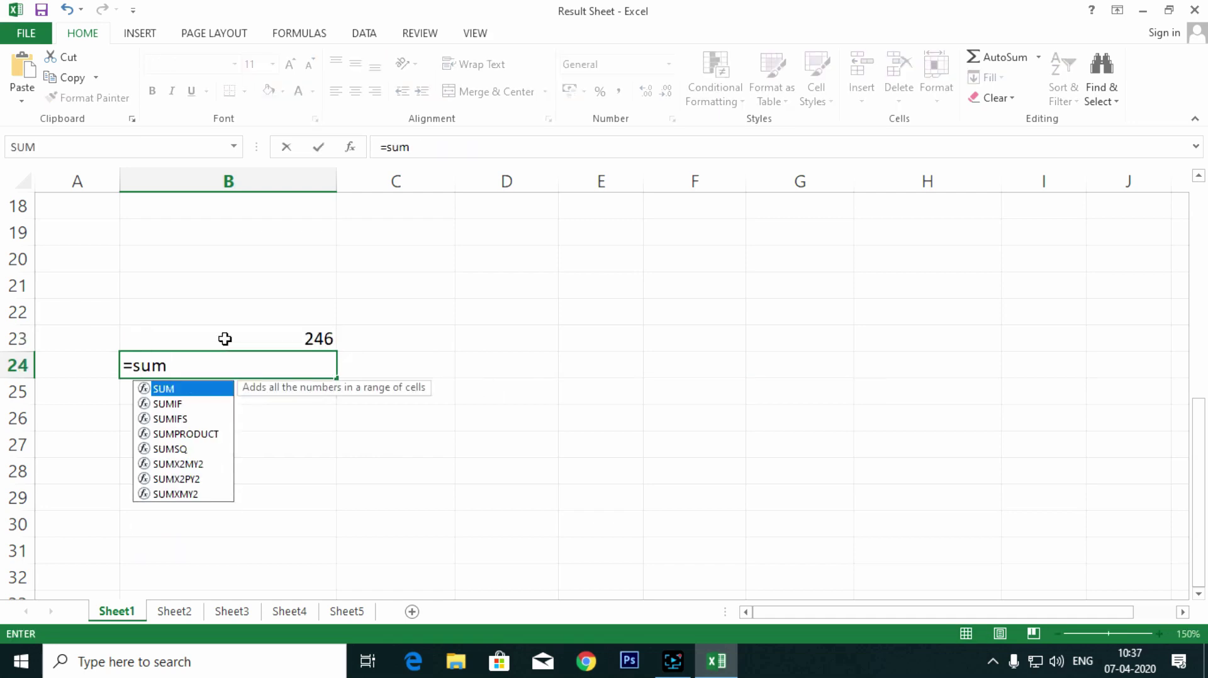
{"action": "type", "text": "(c3:"}
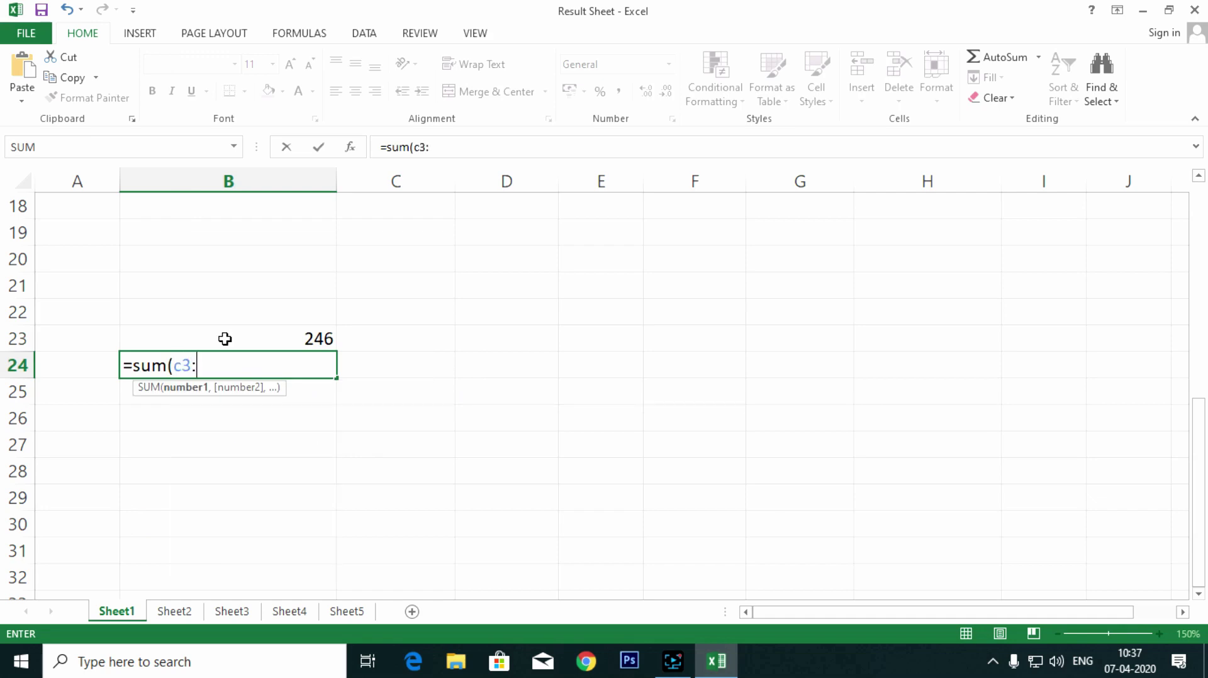
{"action": "type", "text": "h"}
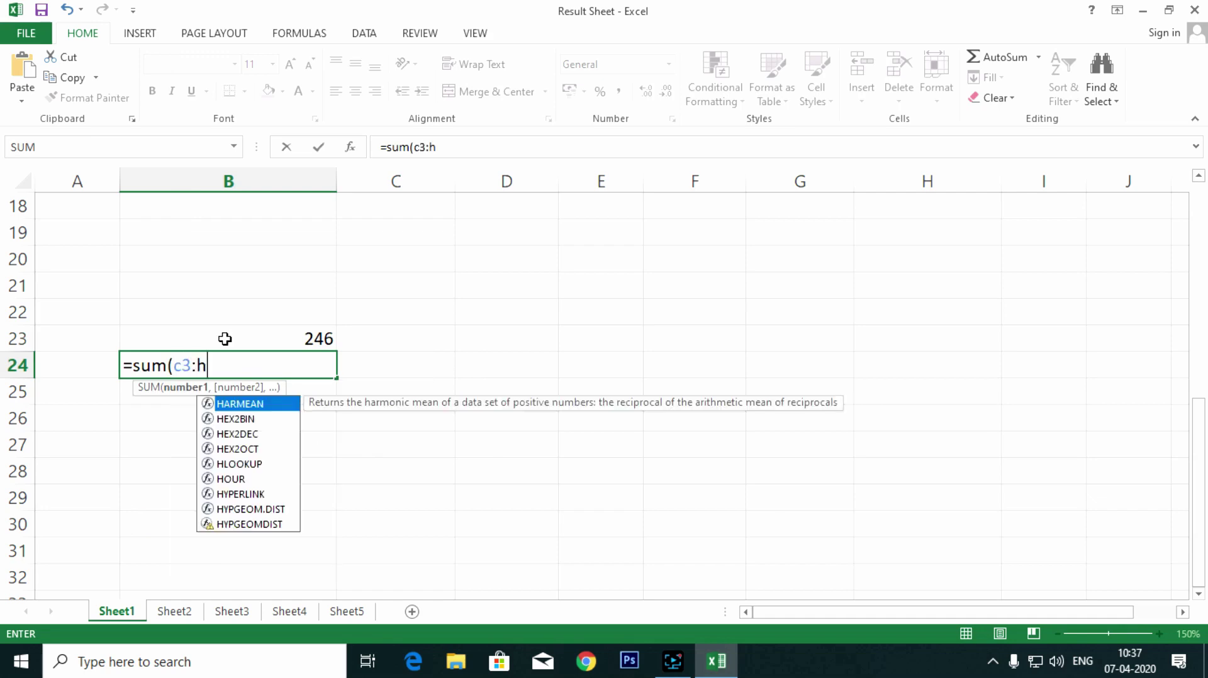
{"action": "type", "text": "12)"}
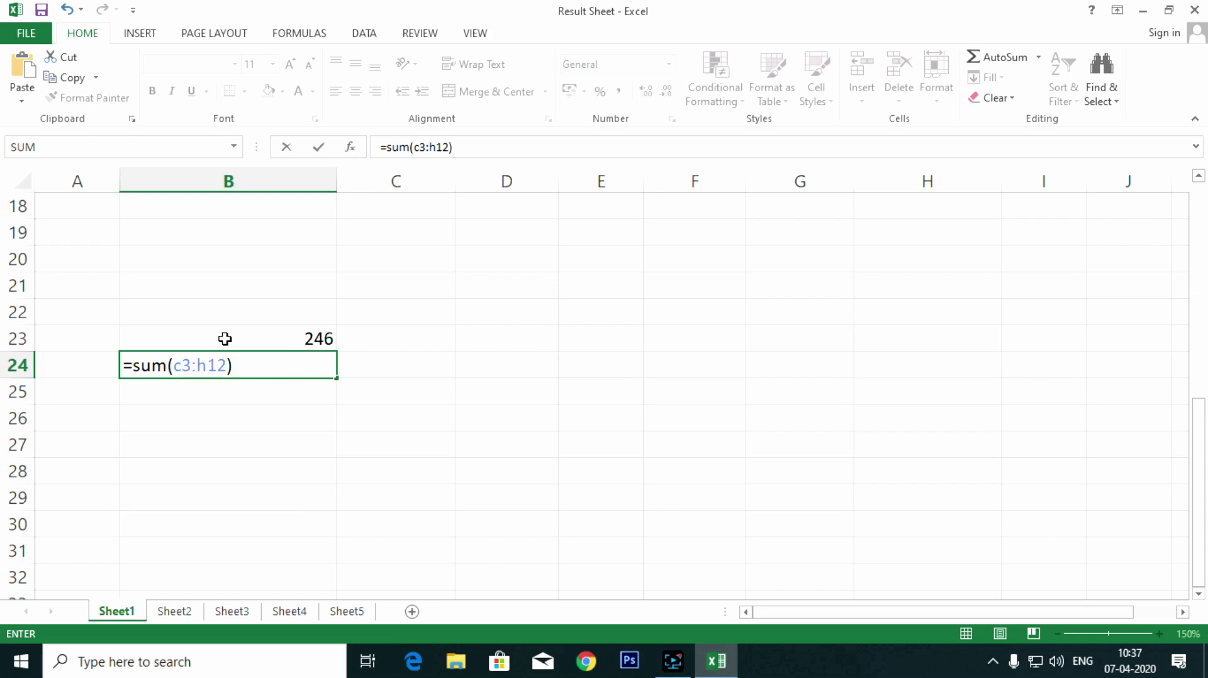
{"action": "key", "text": "Return"}
{"action": "key", "text": "Up"}
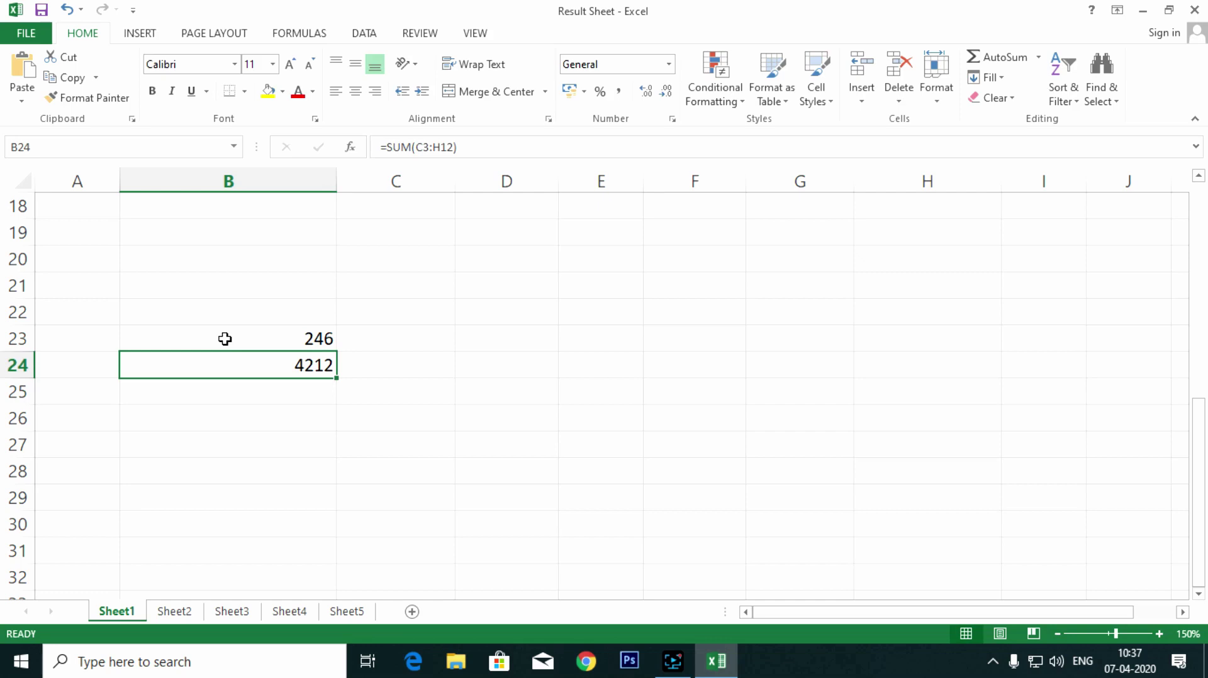
{"action": "key", "text": "Delete"}
{"action": "key", "text": "Up"}
{"action": "key", "text": "Delete"}
Enter =sum(c3:f12) in cell D1 to total the Marathi-to-Maths marks as 2831.
{"action": "key", "text": "Page_Up"}
{"action": "scroll", "coordinate": [225, 339], "scroll_direction": "up", "scroll_amount": 1}
{"action": "key", "text": "Up"}
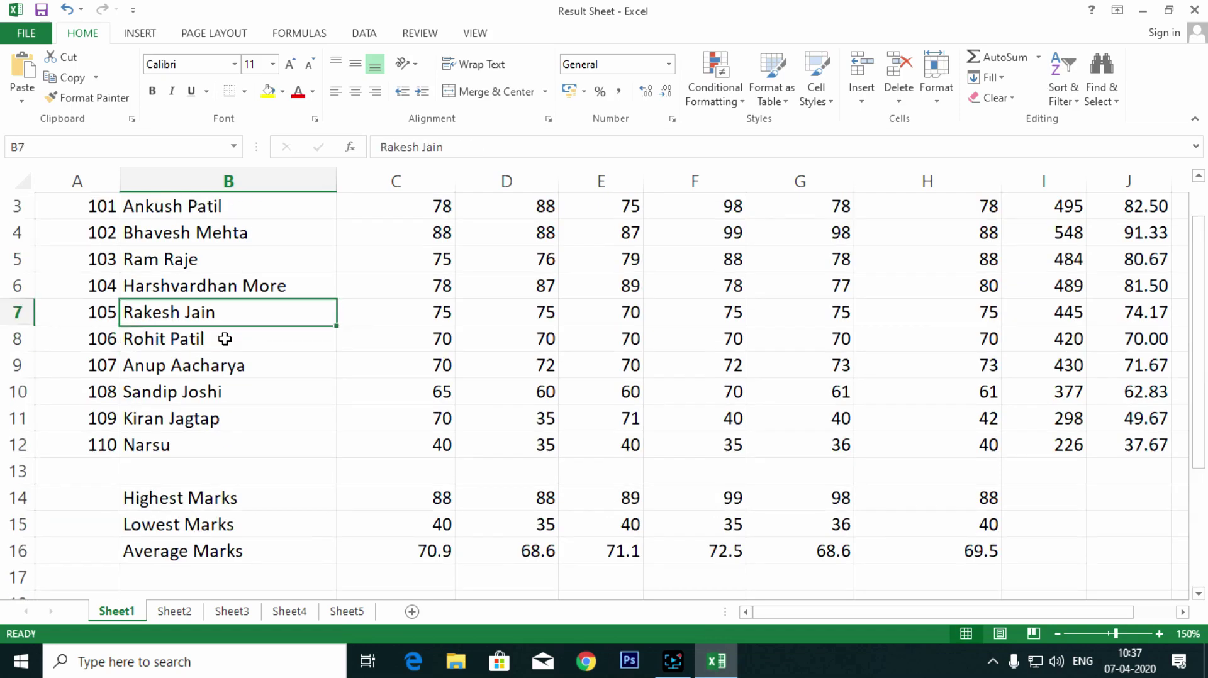
{"action": "key", "text": "Page_Up"}
{"action": "key", "text": "Right"}
{"action": "key", "text": "Right"}
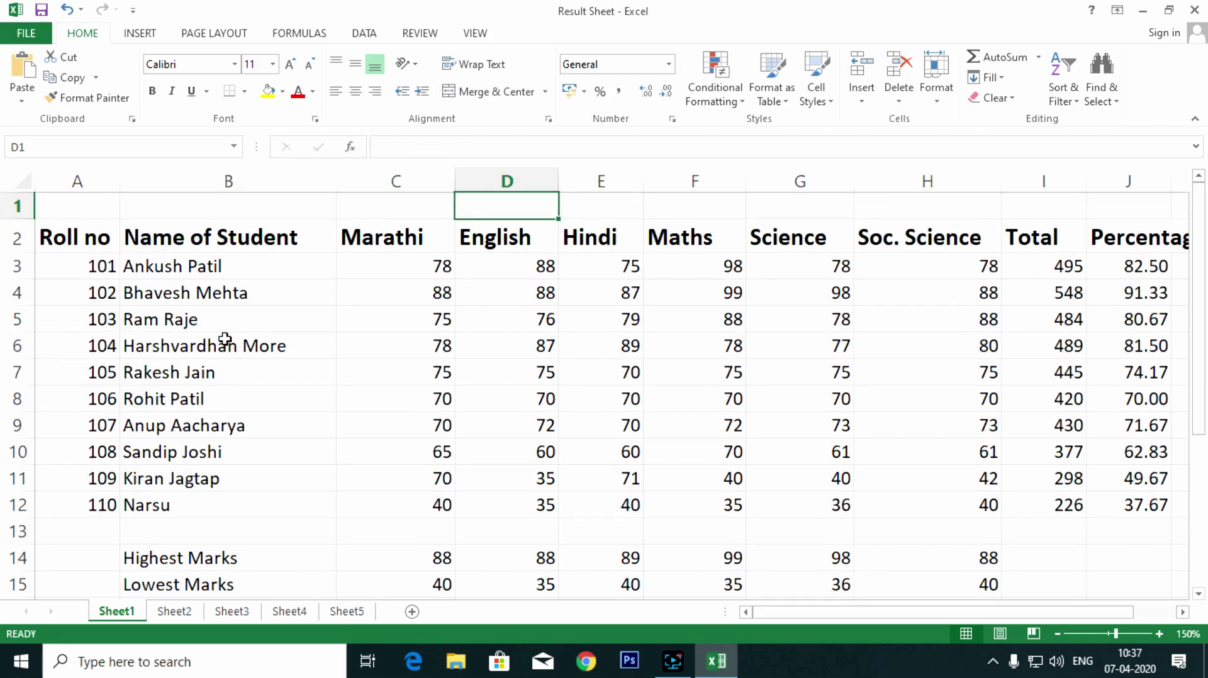
{"action": "type", "text": "=sum("}
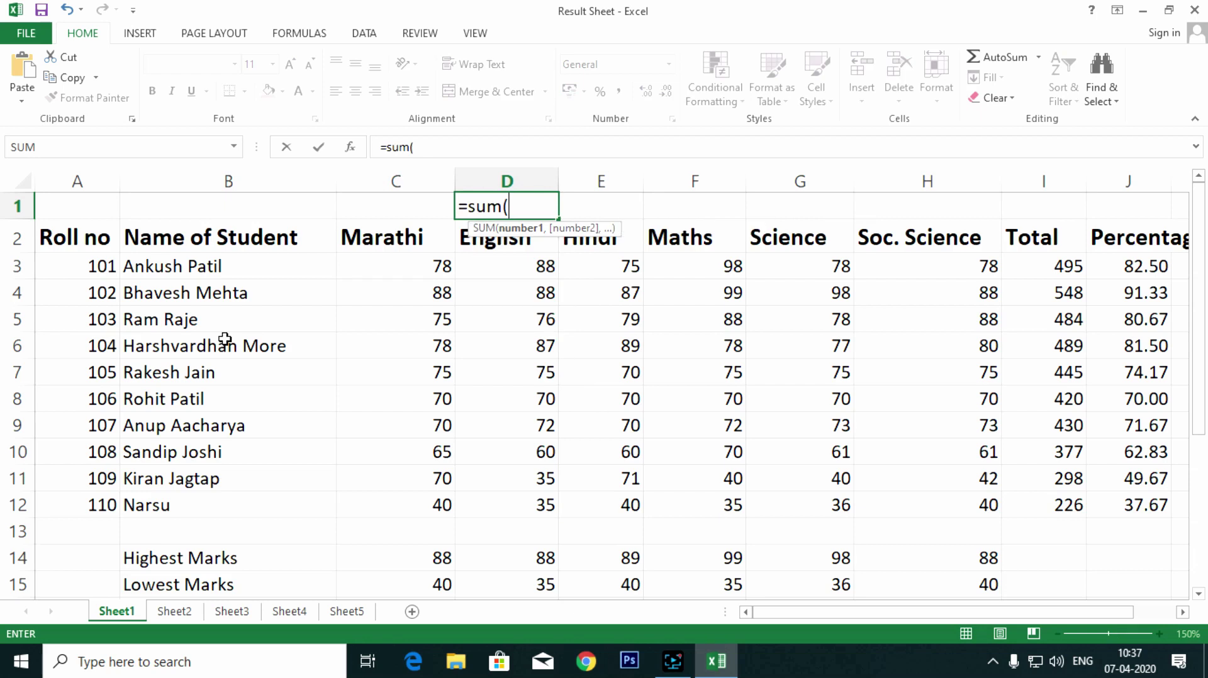
{"action": "type", "text": "c3:"}
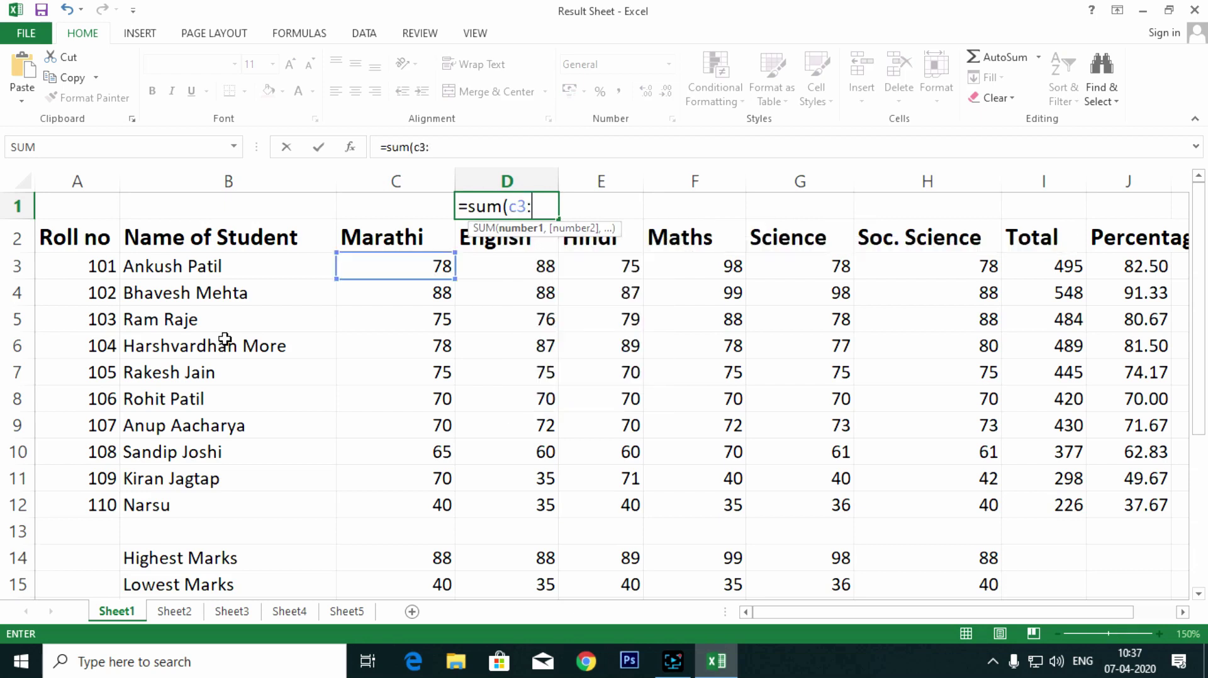
{"action": "type", "text": "f"}
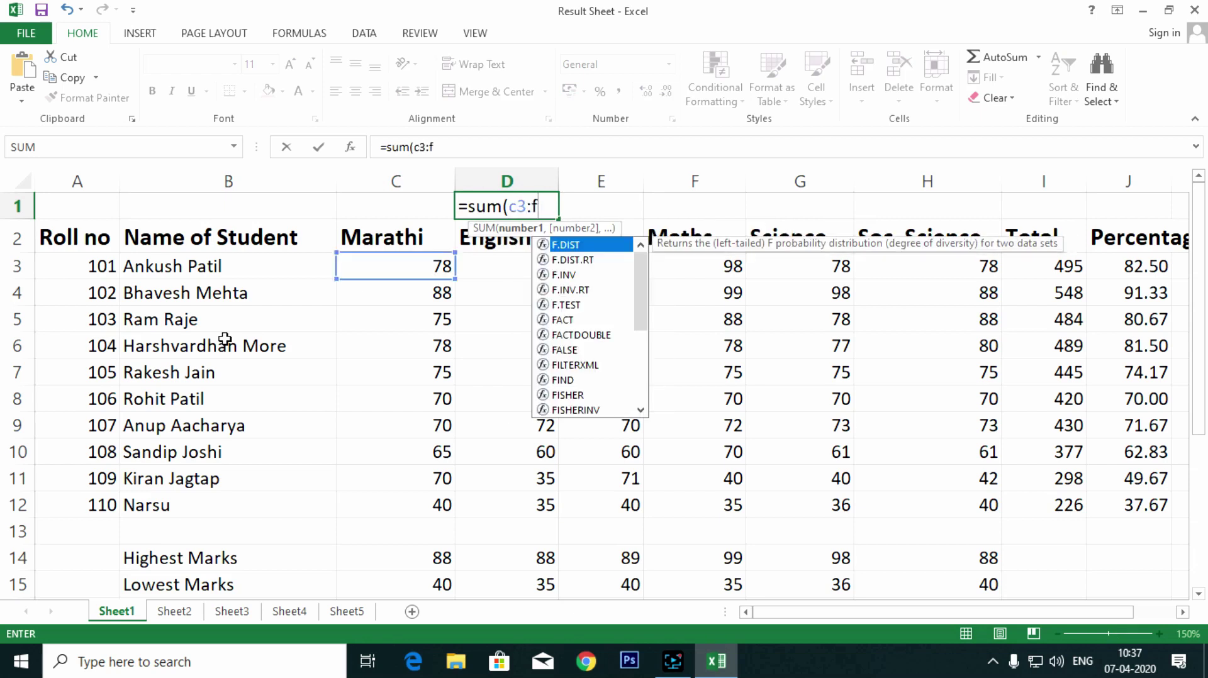
{"action": "type", "text": "12"}
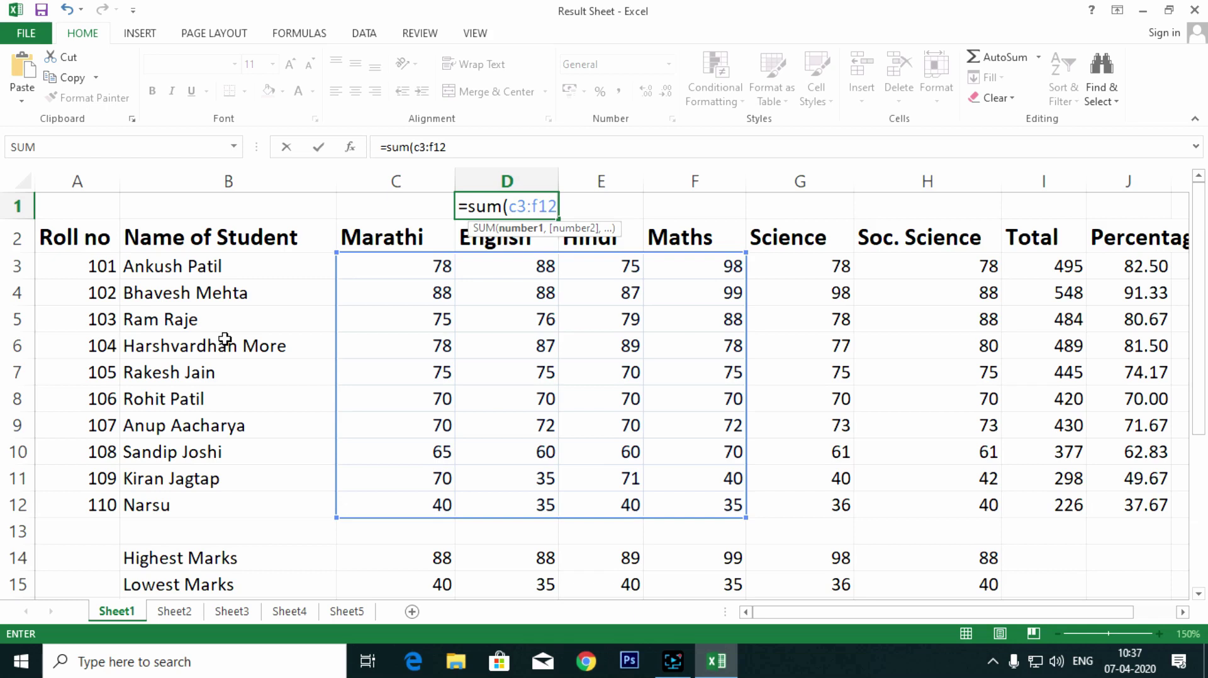
{"action": "type", "text": ")"}
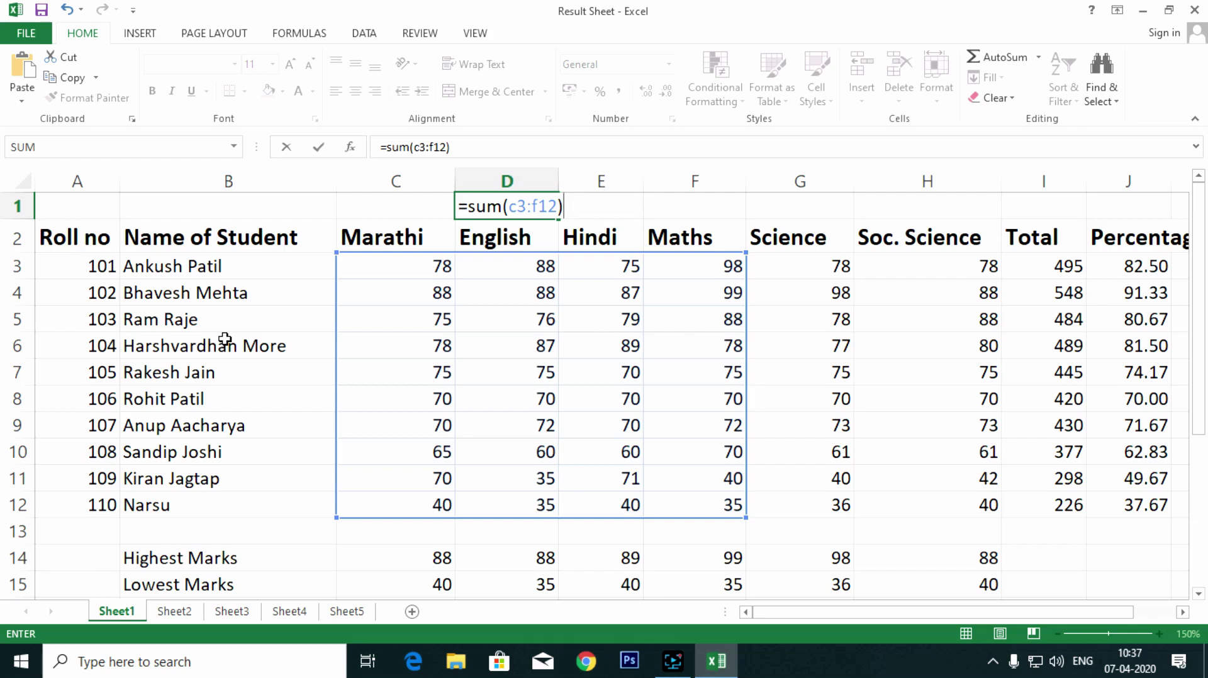
{"action": "key", "text": "Return"}
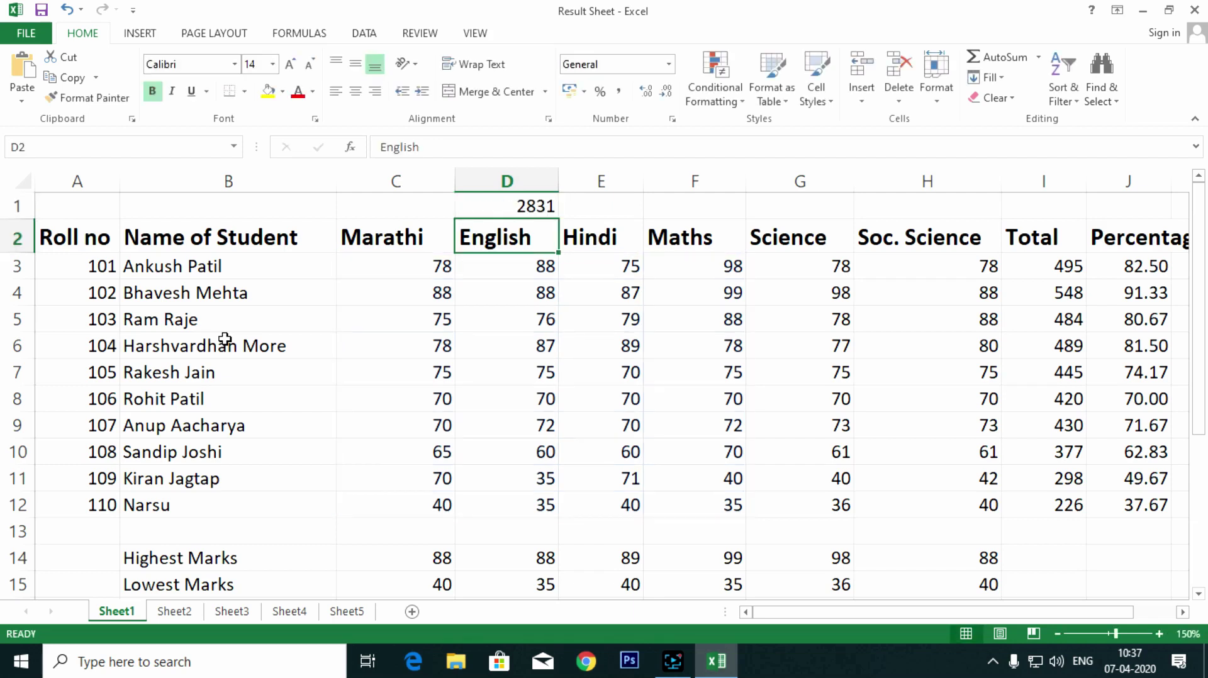
Extend the D1 formula to =SUM(C3:F12,111,2222), showing 5164.
{"action": "key", "text": "Up"}
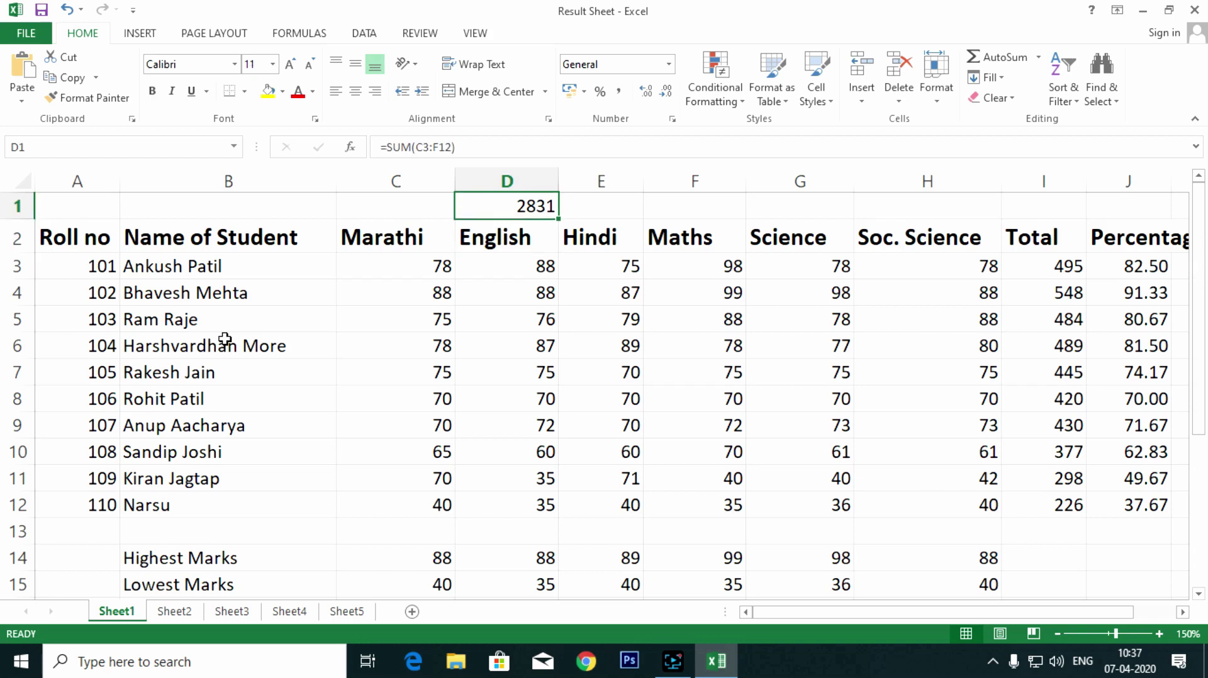
{"action": "key", "text": "F2"}
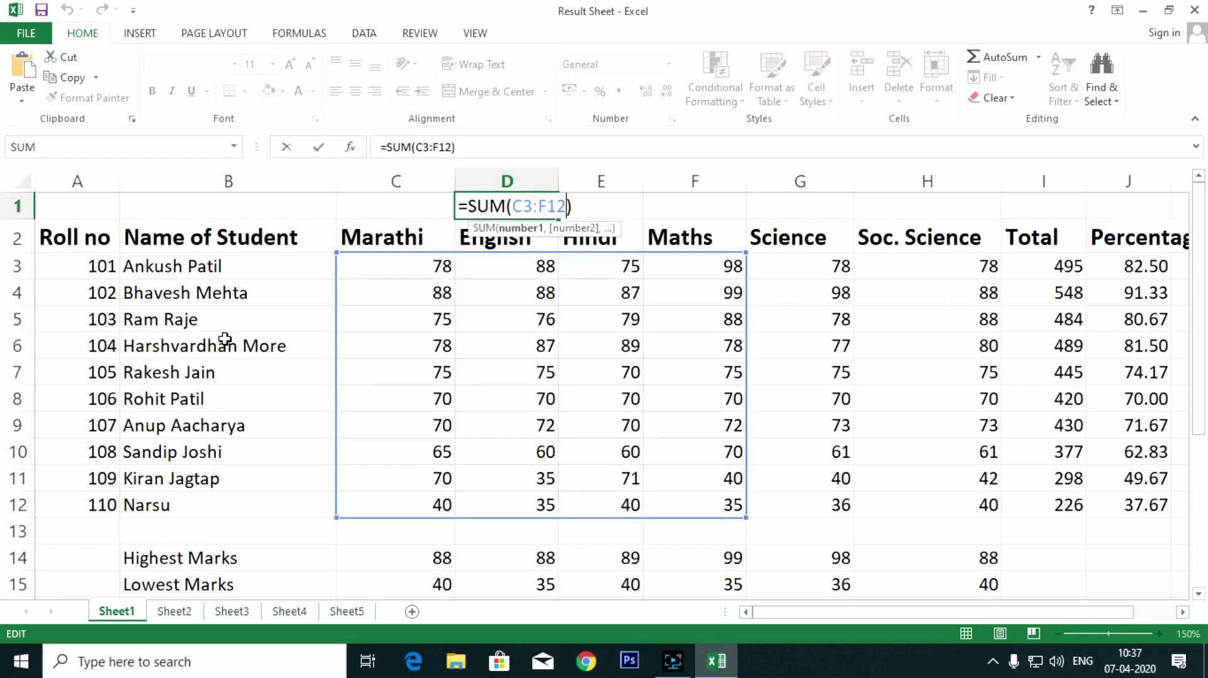
{"action": "key", "text": "Left"}
{"action": "type", "text": ",111"}
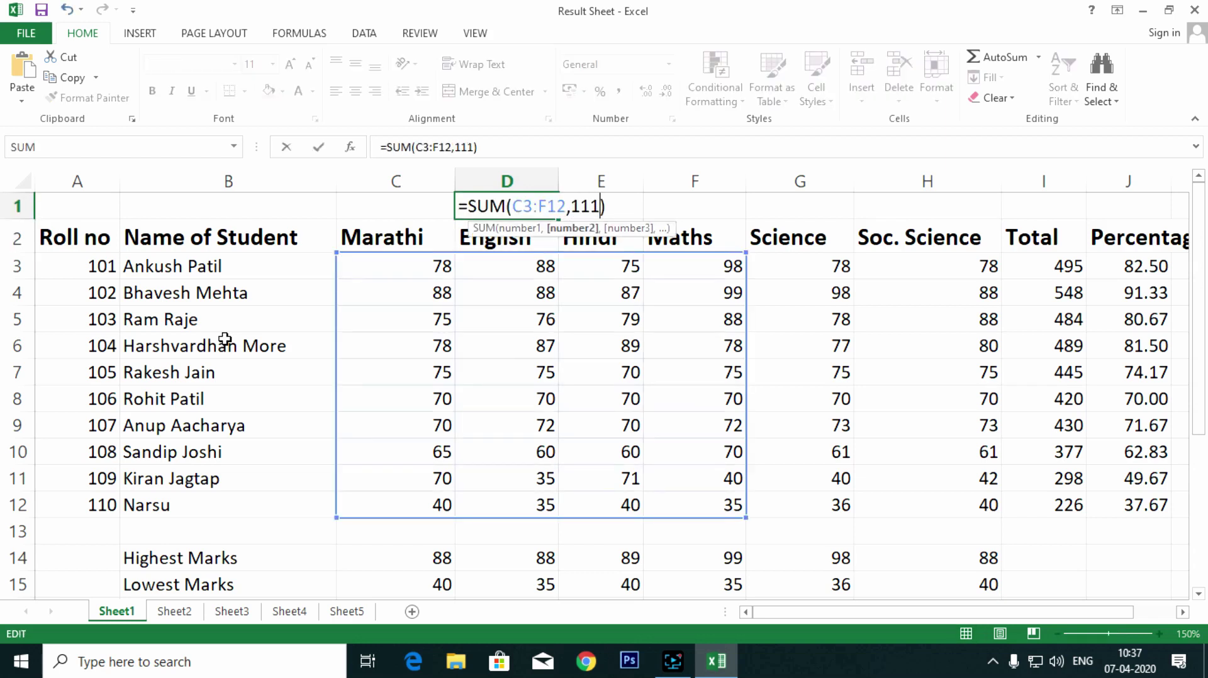
{"action": "type", "text": ",2222"}
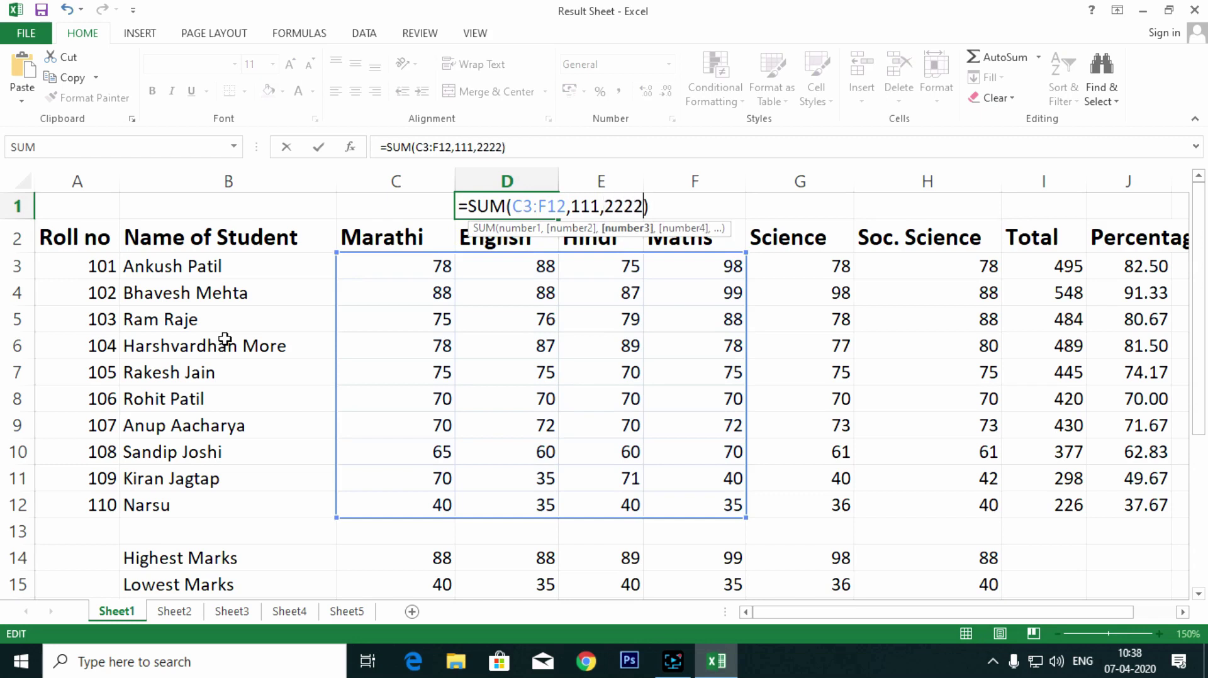
{"action": "key", "text": "Right"}
{"action": "key", "text": "Return"}
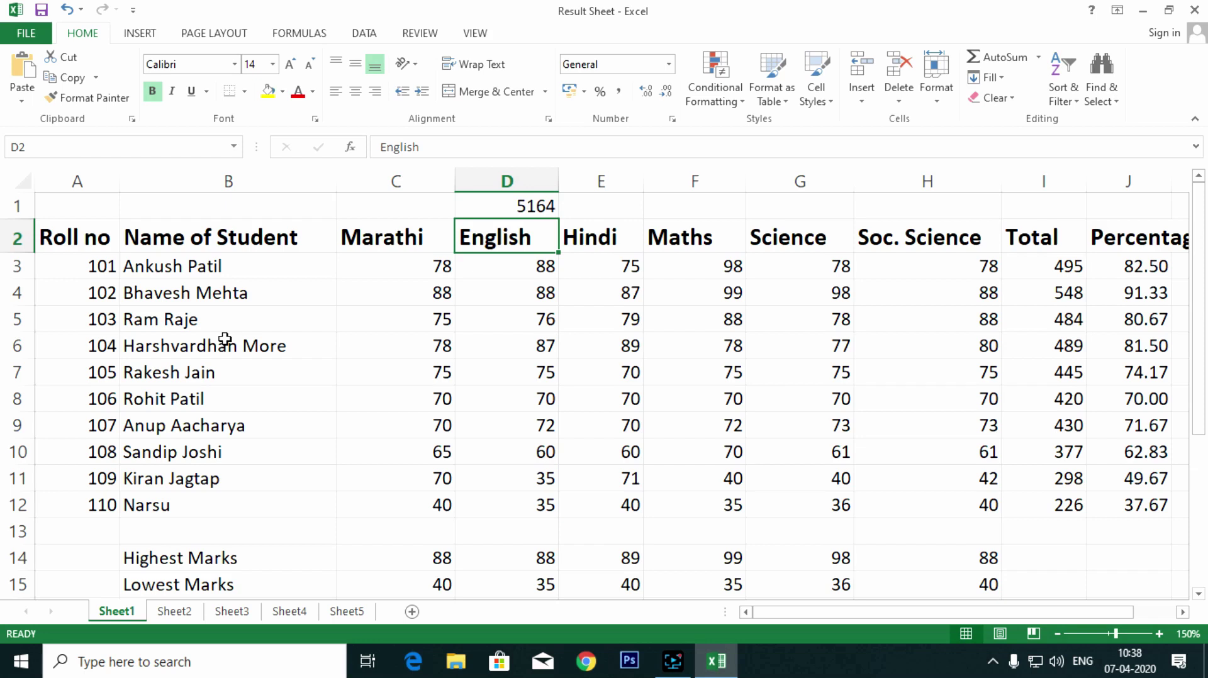
Review the D1 formula once more, then delete it to leave D1 empty.
{"action": "key", "text": "Up"}
{"action": "key", "text": "F2"}
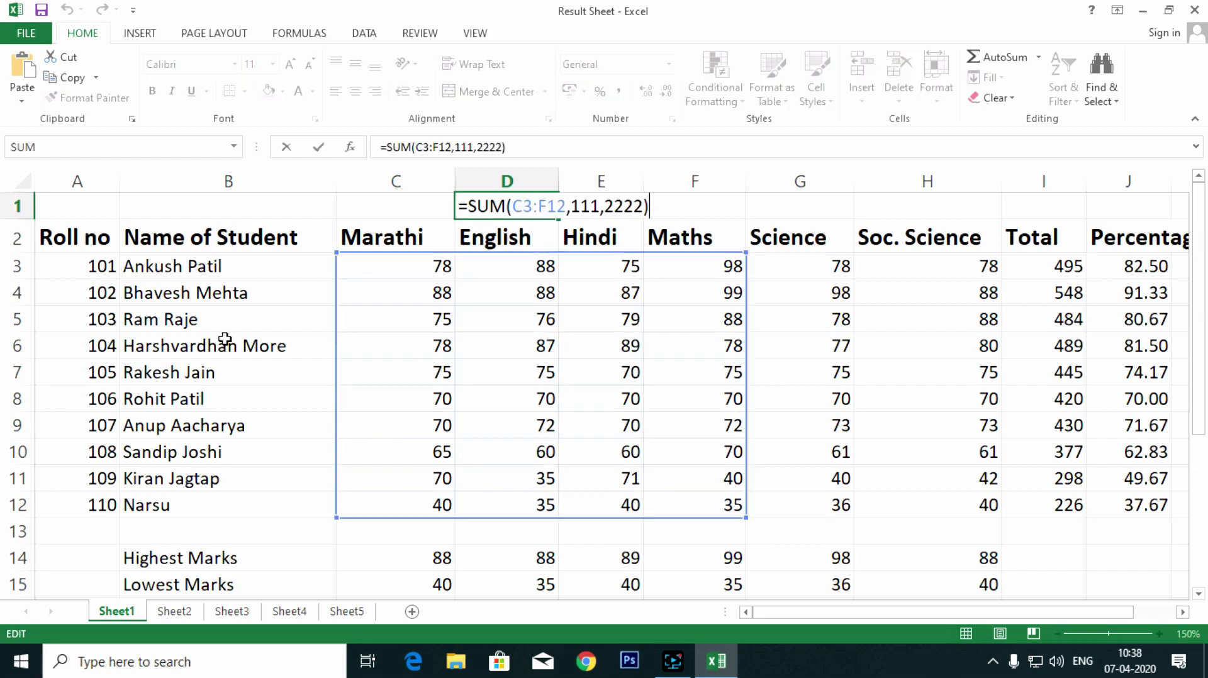
{"action": "key", "text": "Return"}
{"action": "key", "text": "Up"}
{"action": "key", "text": "Delete"}
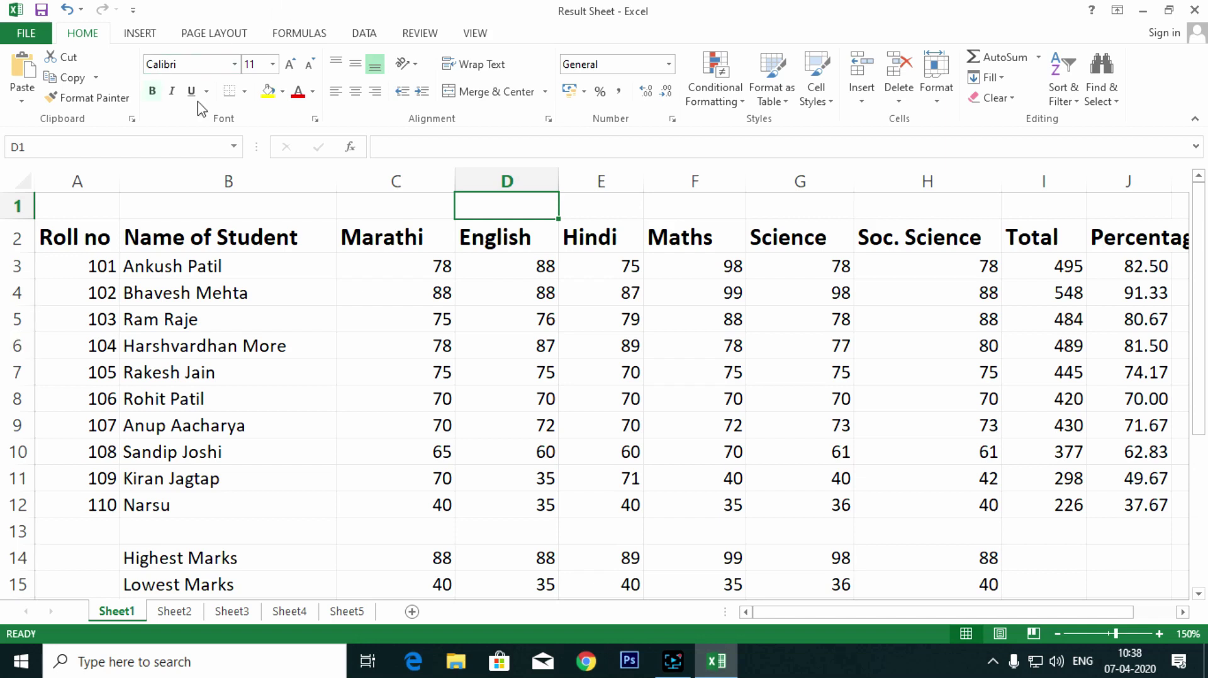
Save the Result Sheet workbook from the Quick Access Toolbar.
{"action": "left_click", "coordinate": [41, 11]}
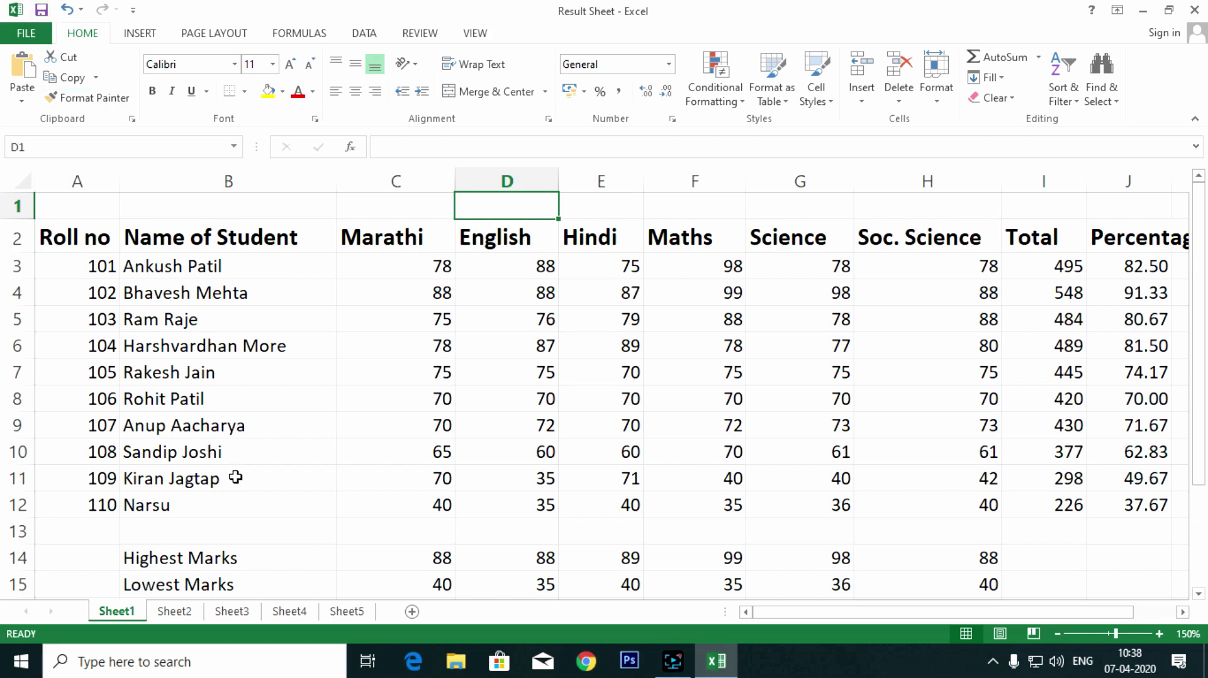